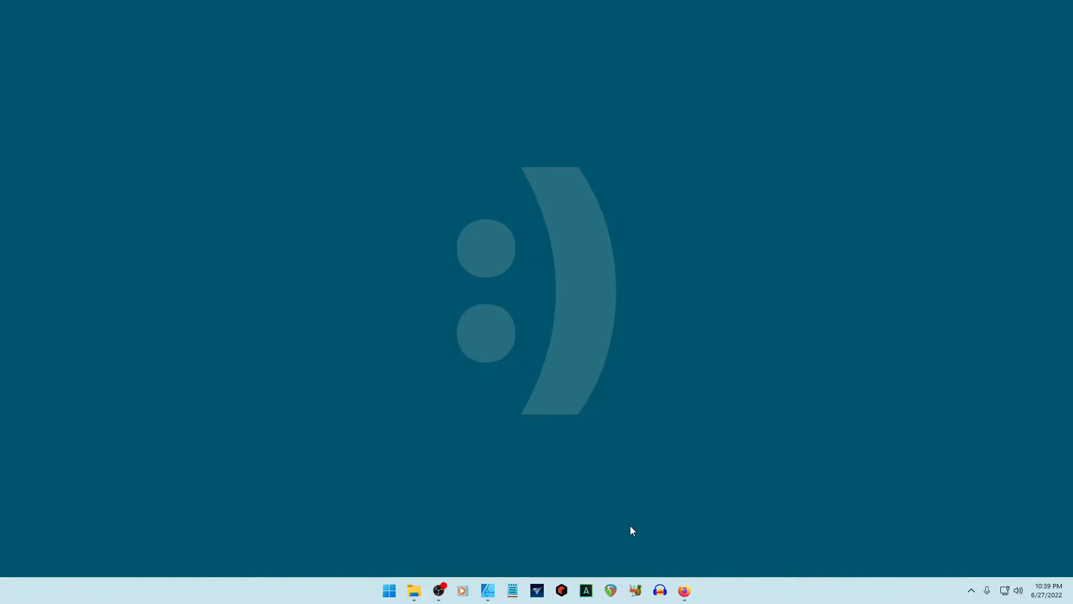
Step: Switch to Firefox and look over the simplyweb.me home page with its current logo and services sections
left_click(683, 590)
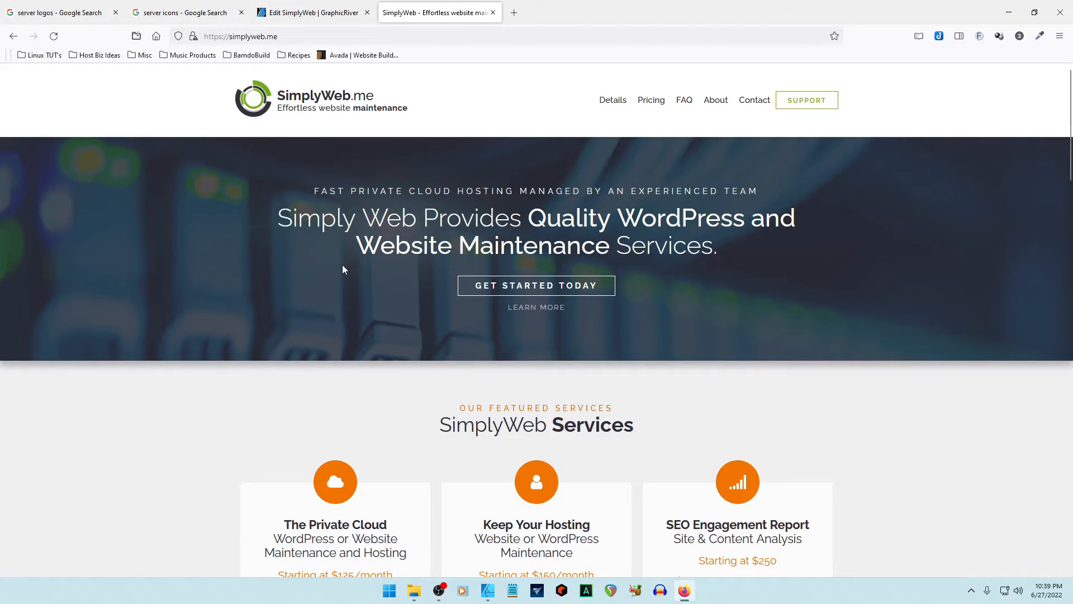
scroll(343, 270, "down", 12)
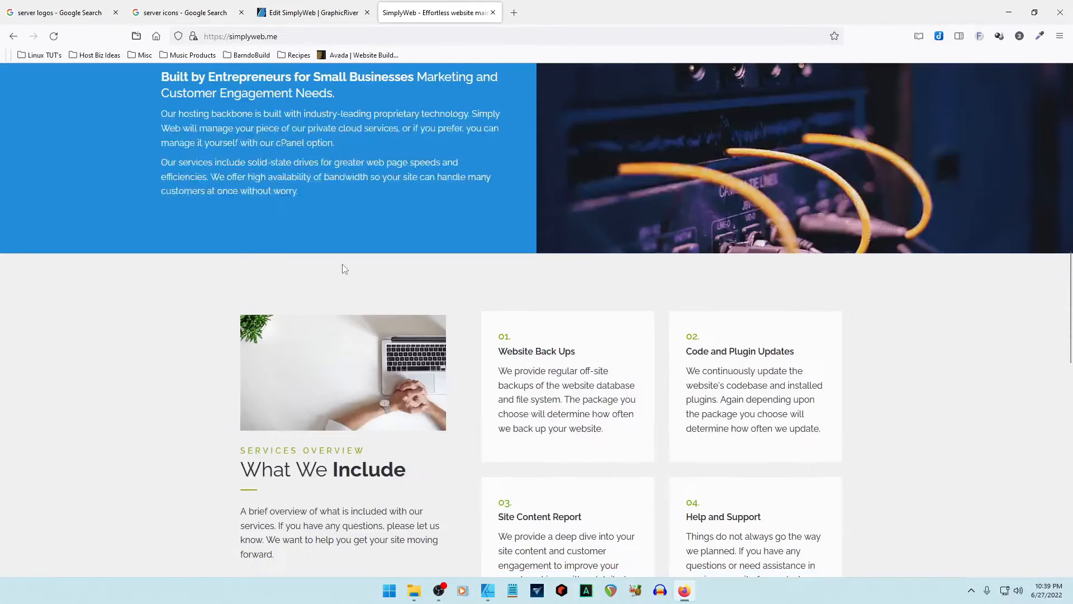
scroll(344, 269, "up", 6)
left_click(343, 268)
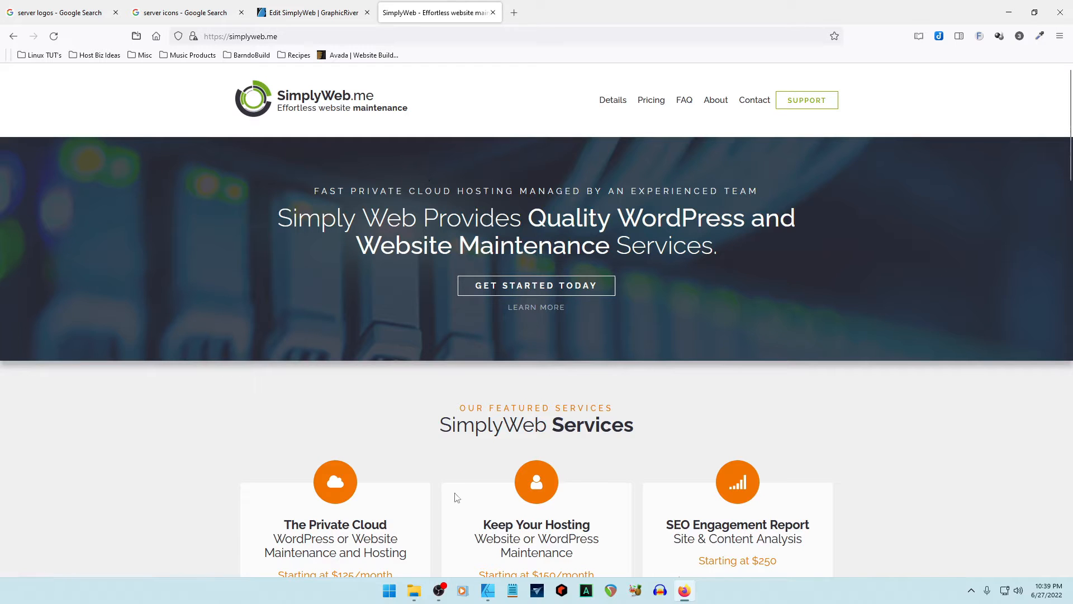
Step: Switch to Affinity Designer and examine the color and reversed SimplyWeb.me logos in the swm-logo document up close
mouse_move(688, 593)
left_click(487, 596)
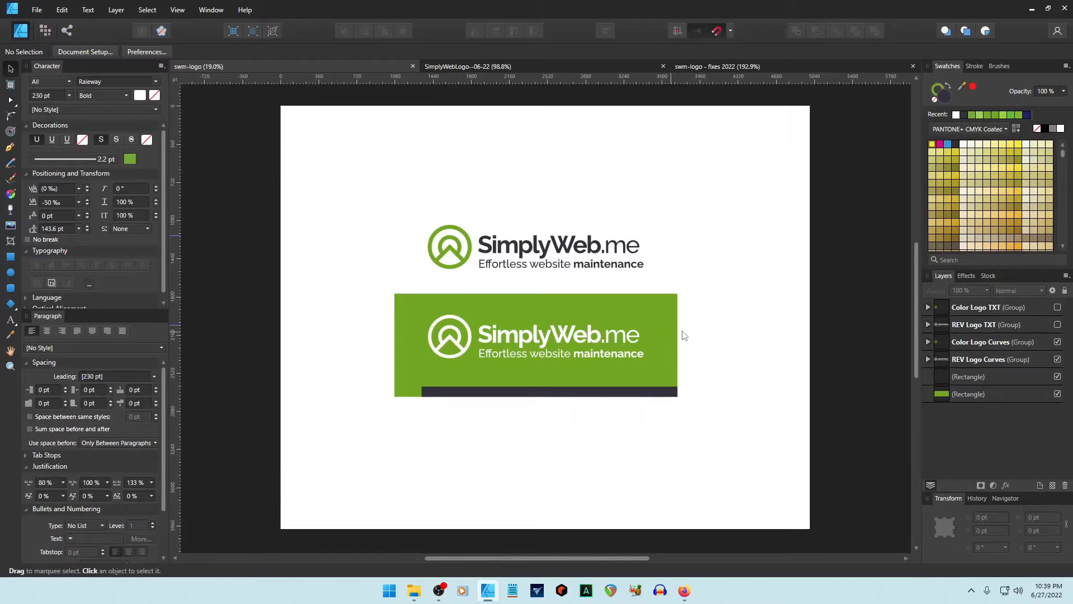
left_click(10, 366)
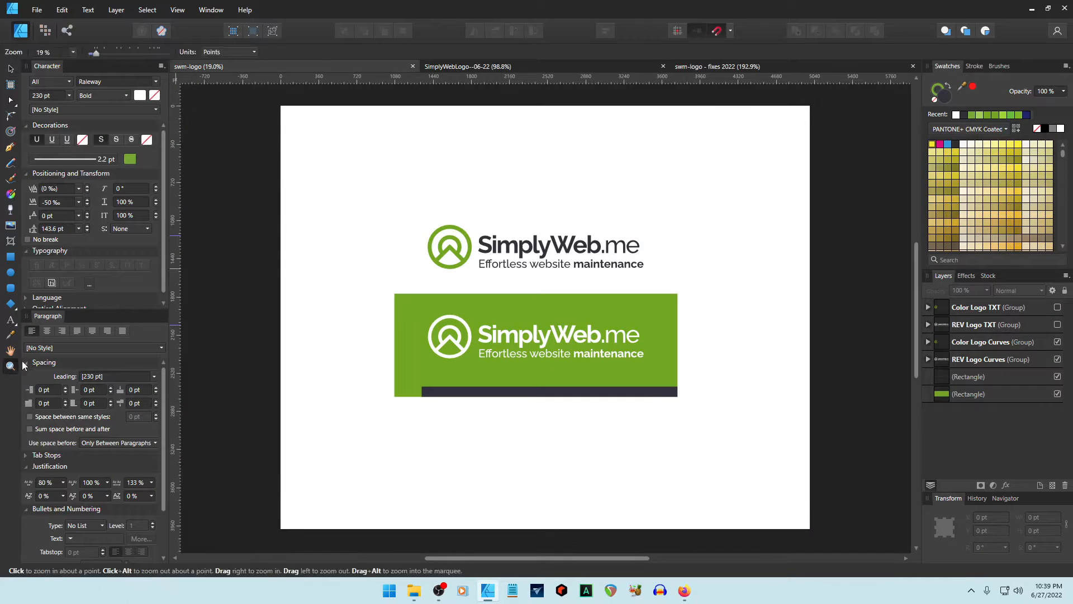
left_click_drag(390, 222, 501, 299)
left_click_drag(462, 557, 512, 549)
scroll(563, 480, "down", 2)
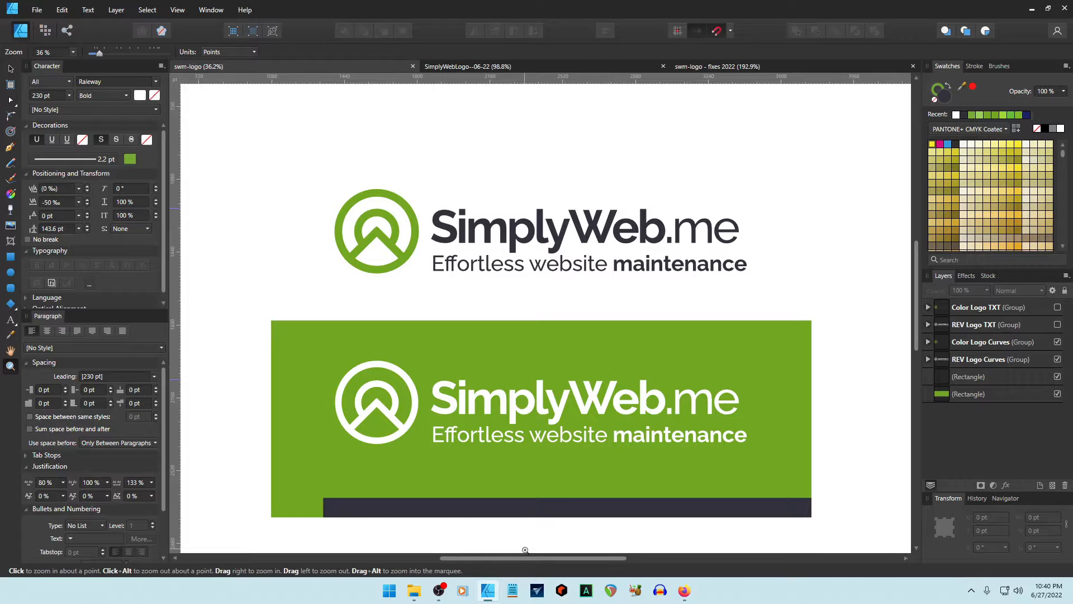
scroll(529, 558, "right", 1)
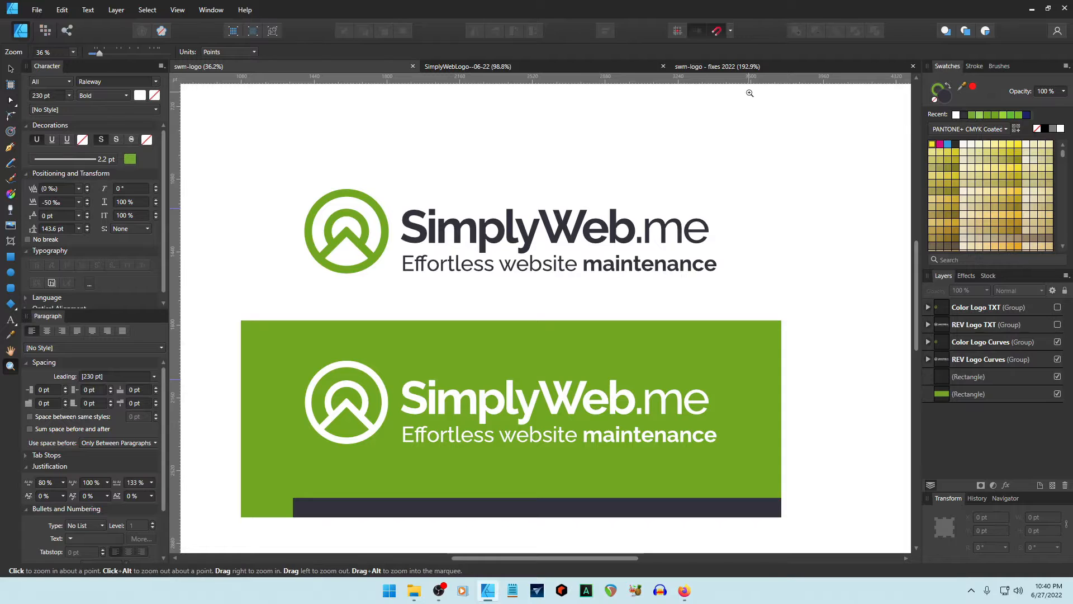
Step: Examine the alternative logo concepts in the SimplyWebLogo--06-22 and swm-logo - fixes 2022 documents
left_click(516, 68)
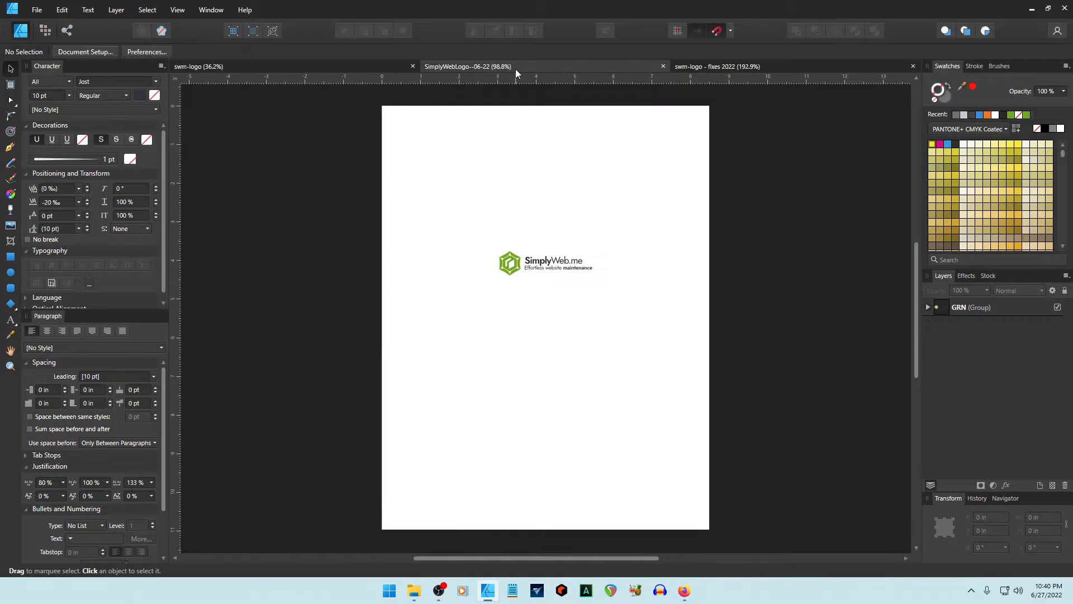
left_click(706, 68)
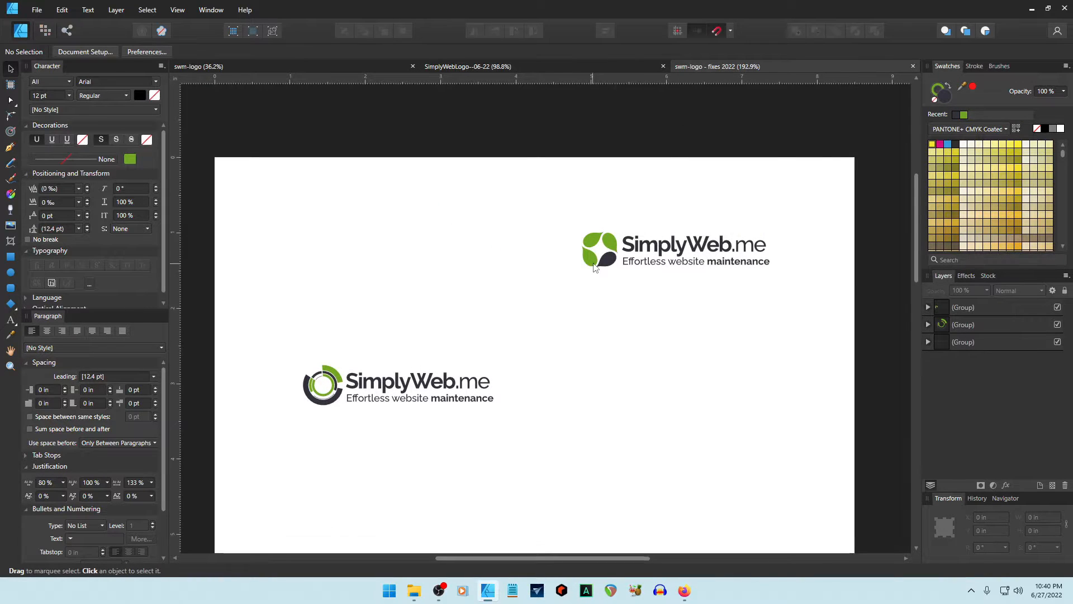
scroll(594, 266, "down", 5)
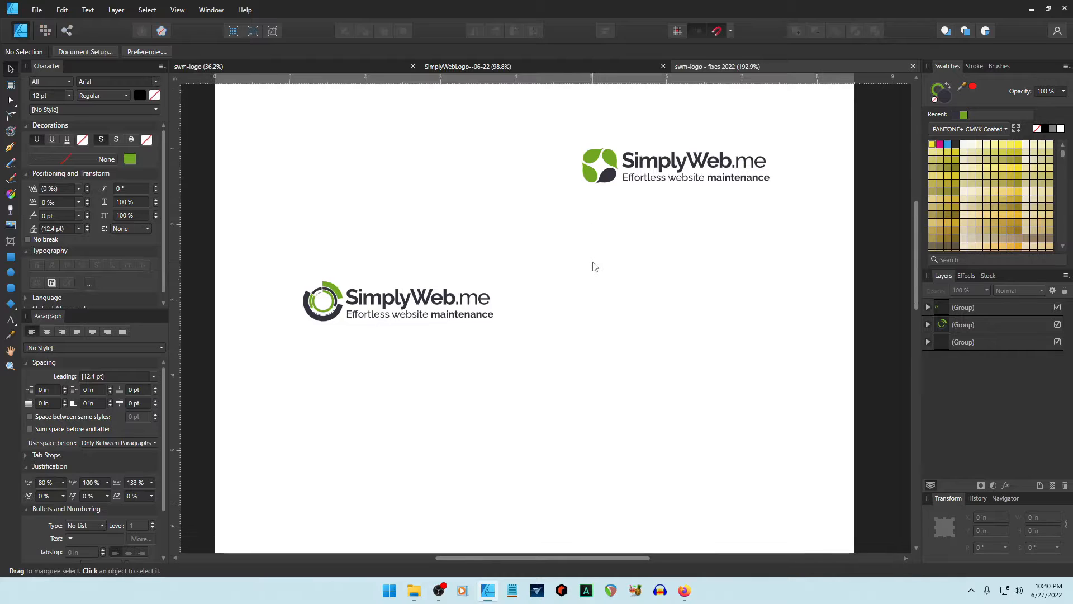
scroll(606, 400, "up", 2)
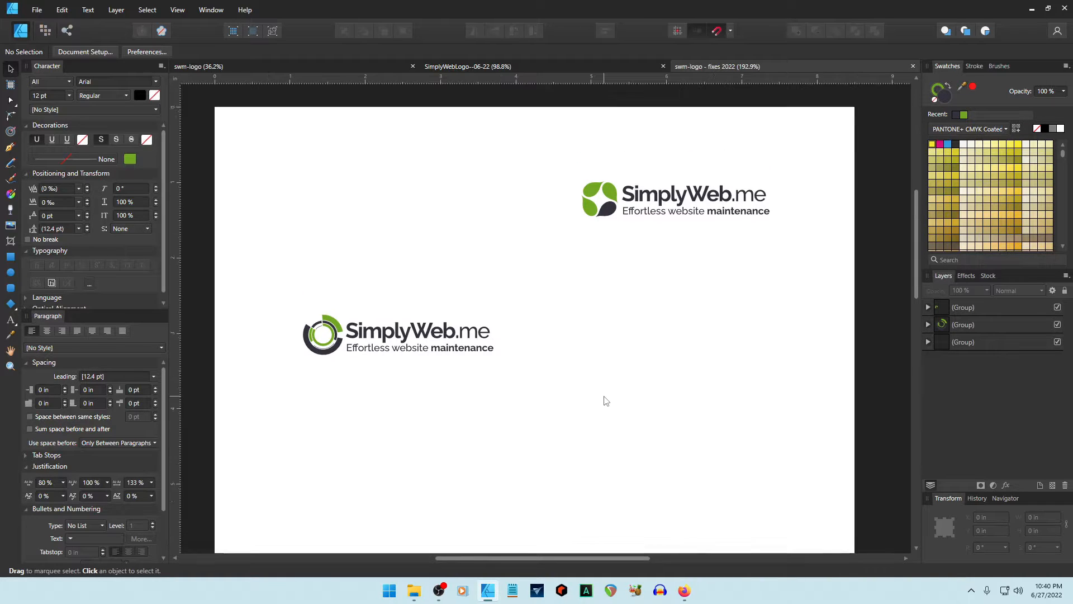
Step: Move the four-leaf logo and the circular ring logo toward the page's centre, with the leaf logo above the ring logo
scroll(605, 401, "up", 1)
left_click_drag(530, 166, 869, 253)
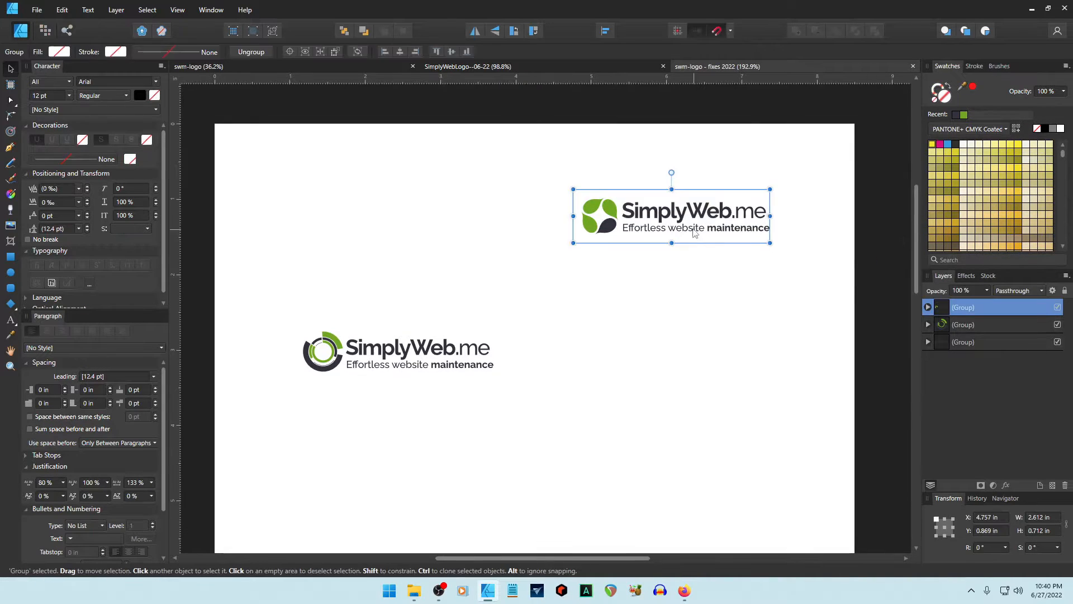
left_click_drag(693, 232, 532, 251)
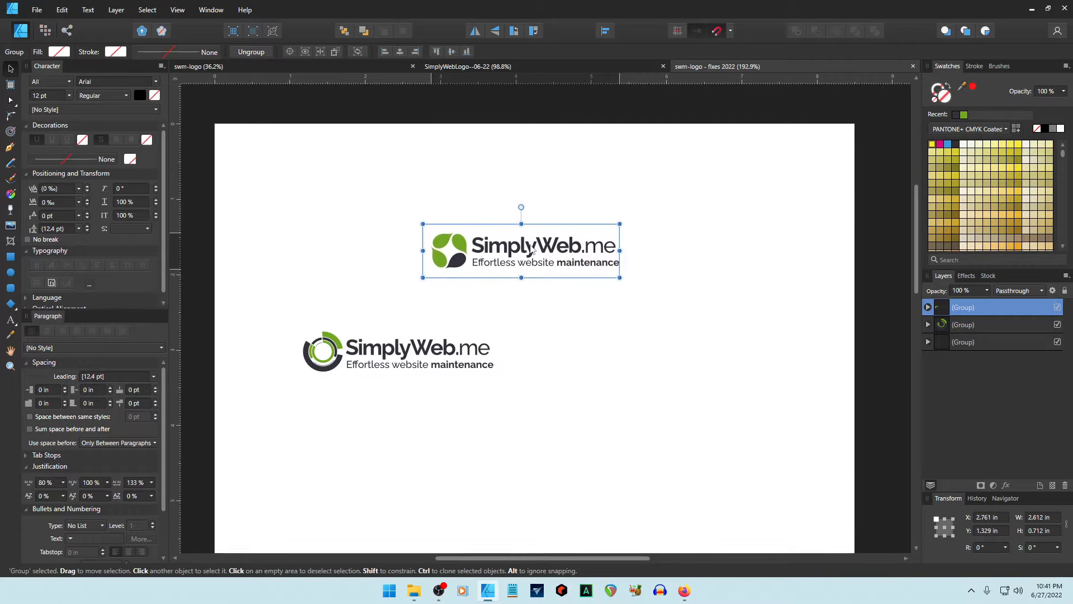
left_click_drag(260, 317, 533, 397)
left_click_drag(401, 354, 535, 363)
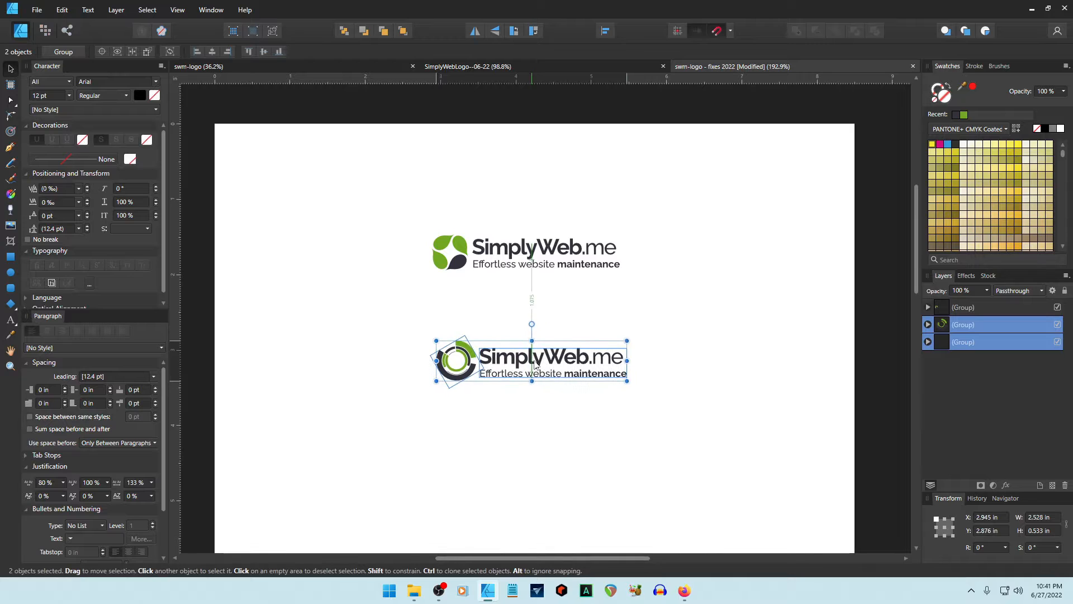
Step: Fine-tune the four-leaf logo's position above the ring logo to about X 2.924 in, Y 1.403 in
left_click_drag(388, 205, 695, 304)
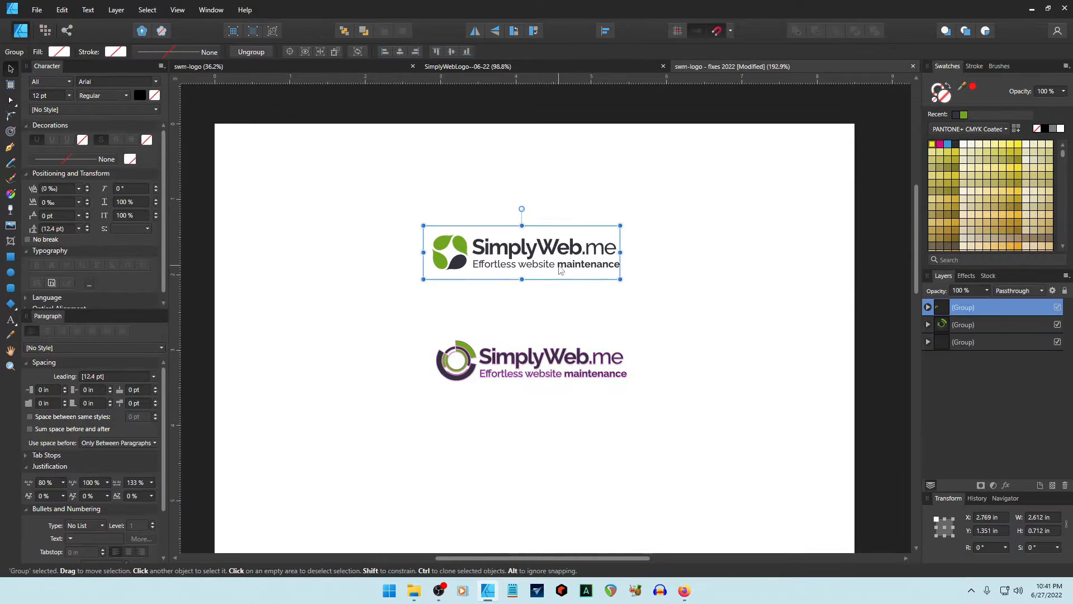
left_click_drag(535, 255, 546, 260)
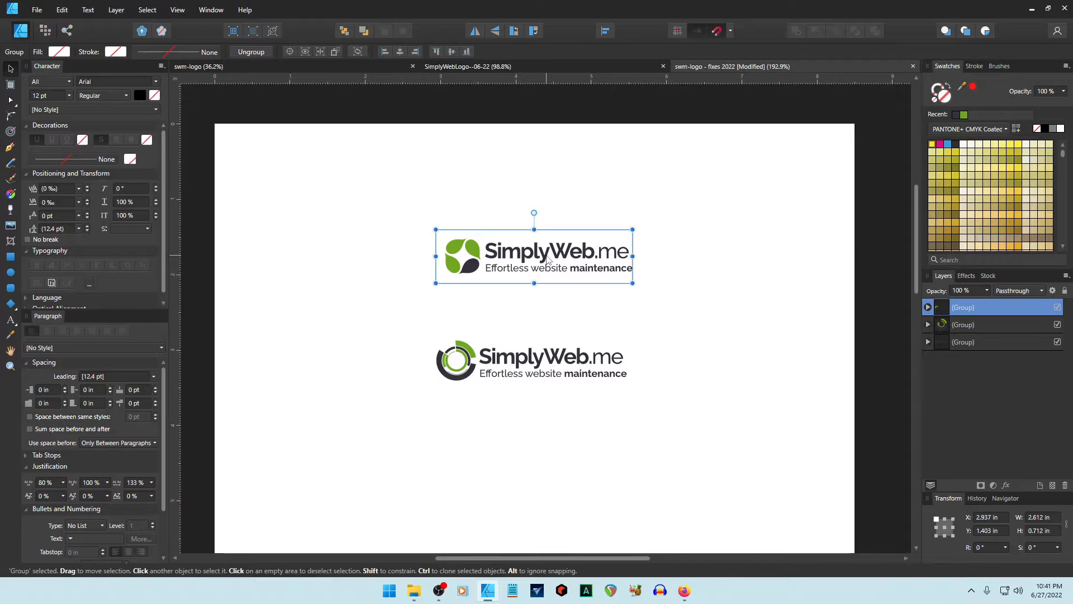
left_click_drag(547, 260, 546, 260)
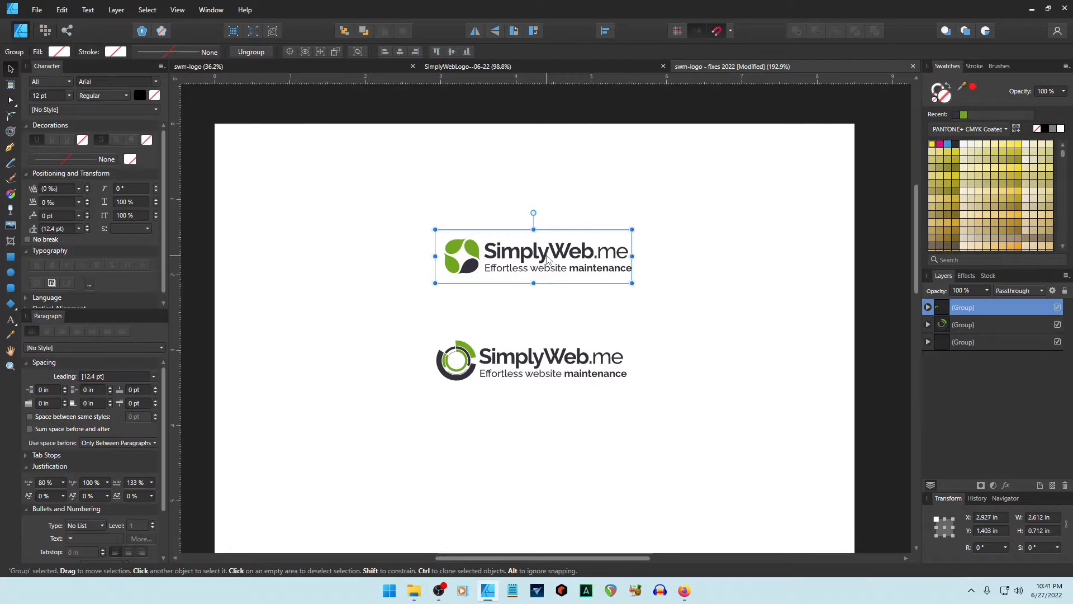
left_click_drag(547, 258, 546, 259)
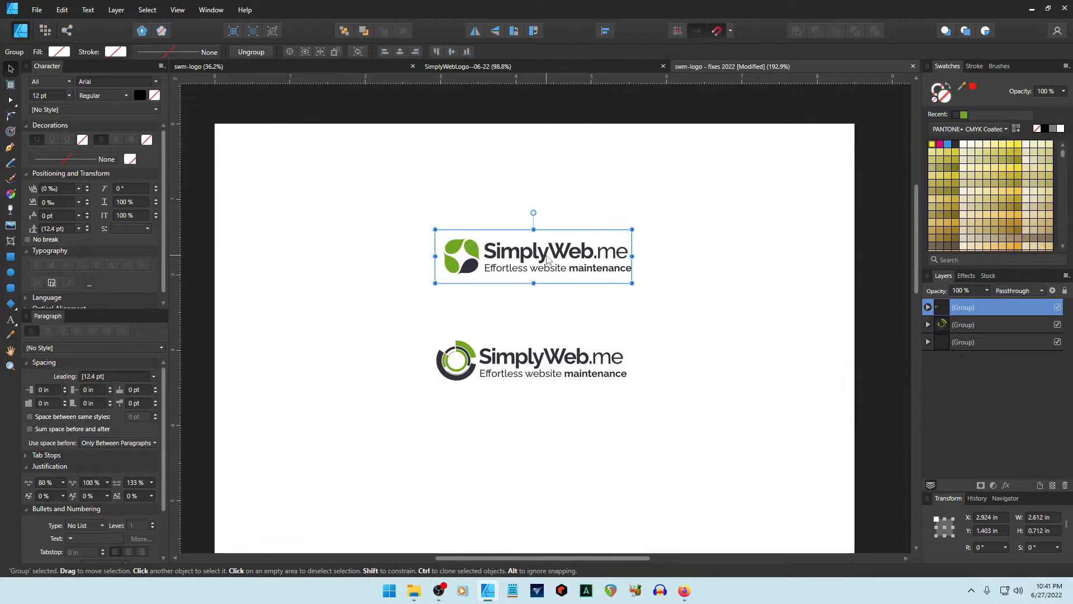
left_click(695, 334)
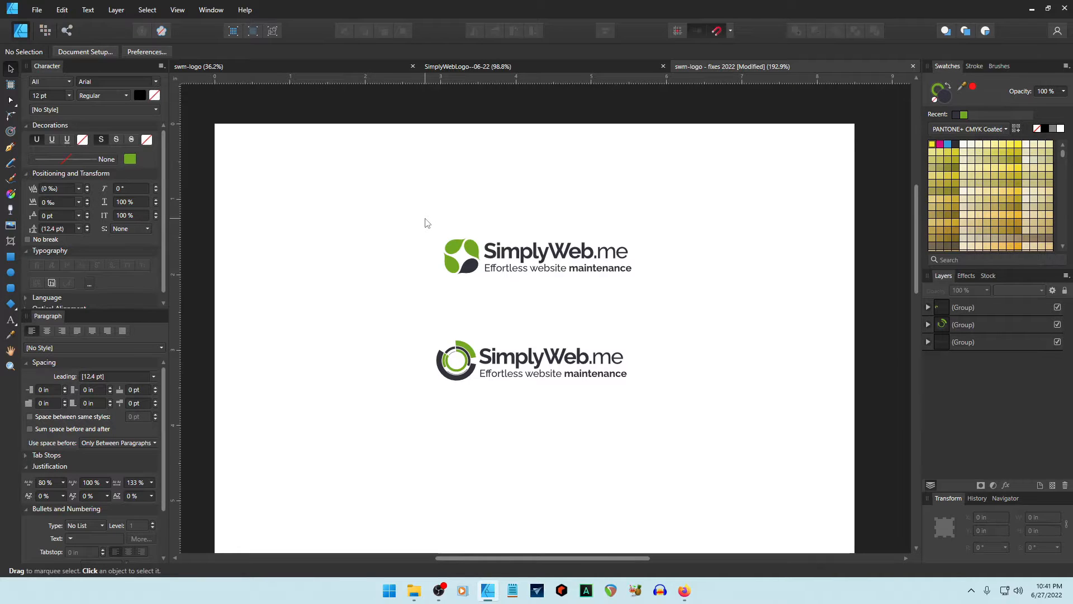
left_click_drag(426, 223, 712, 313)
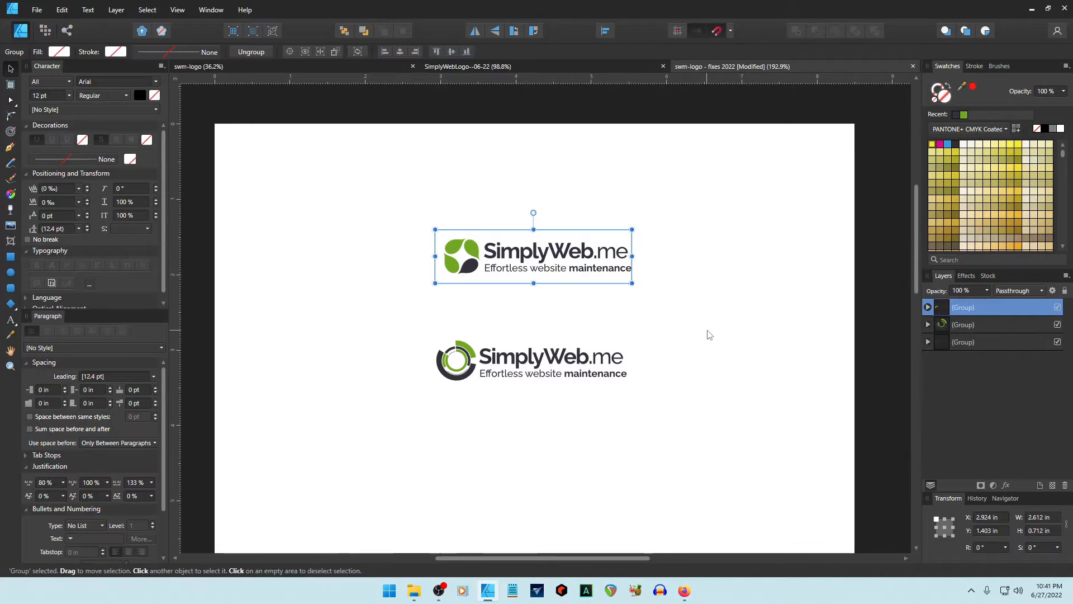
left_click(709, 333)
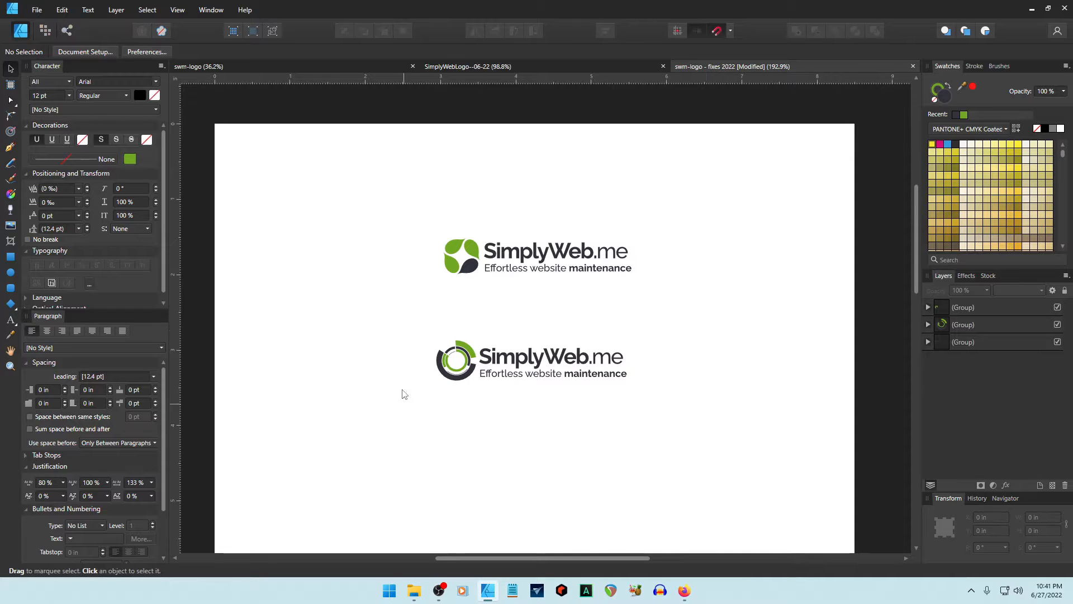
left_click_drag(407, 323, 706, 418)
left_click(745, 431)
Step: Switch to Firefox and preview the Sometimes and Gradient & Stylish Initial B logos in the SimplyWeb collection on GraphicRiver
left_click(488, 592)
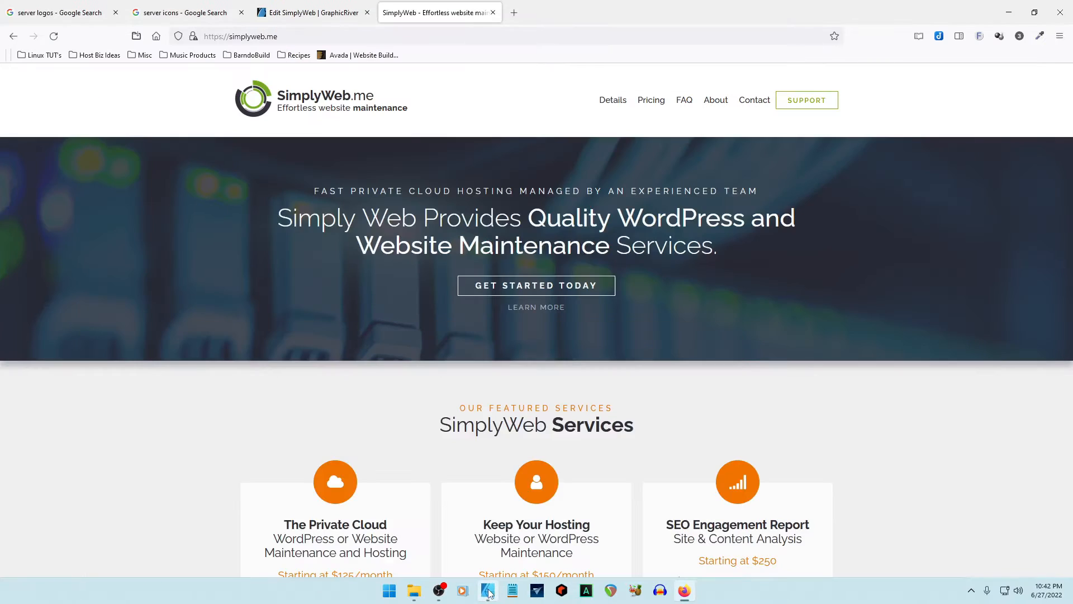
left_click(304, 8)
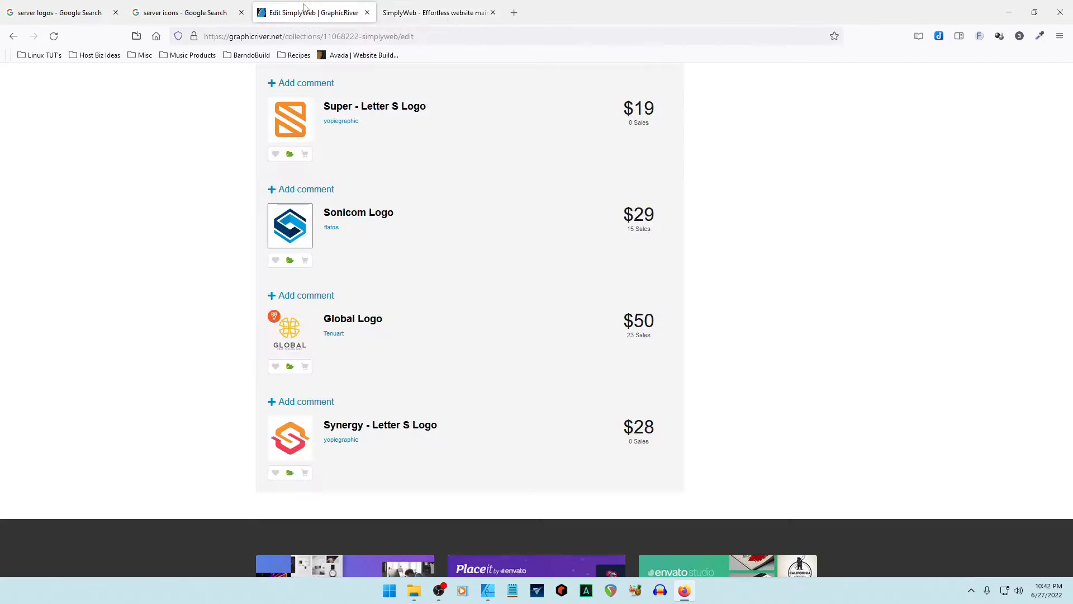
scroll(840, 286, "up", 10)
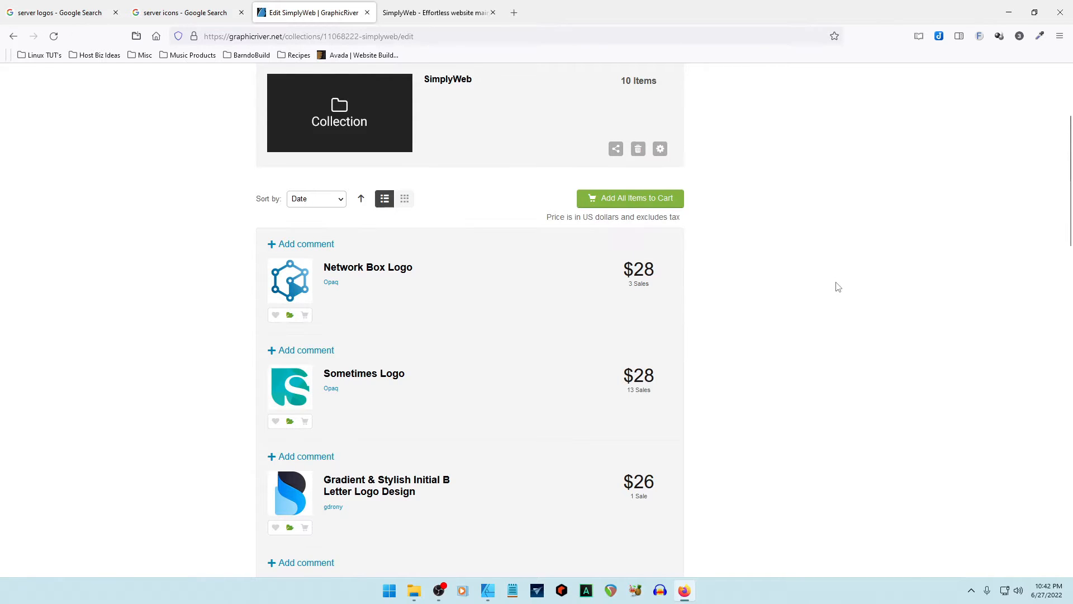
scroll(839, 287, "up", 3)
scroll(838, 287, "down", 4)
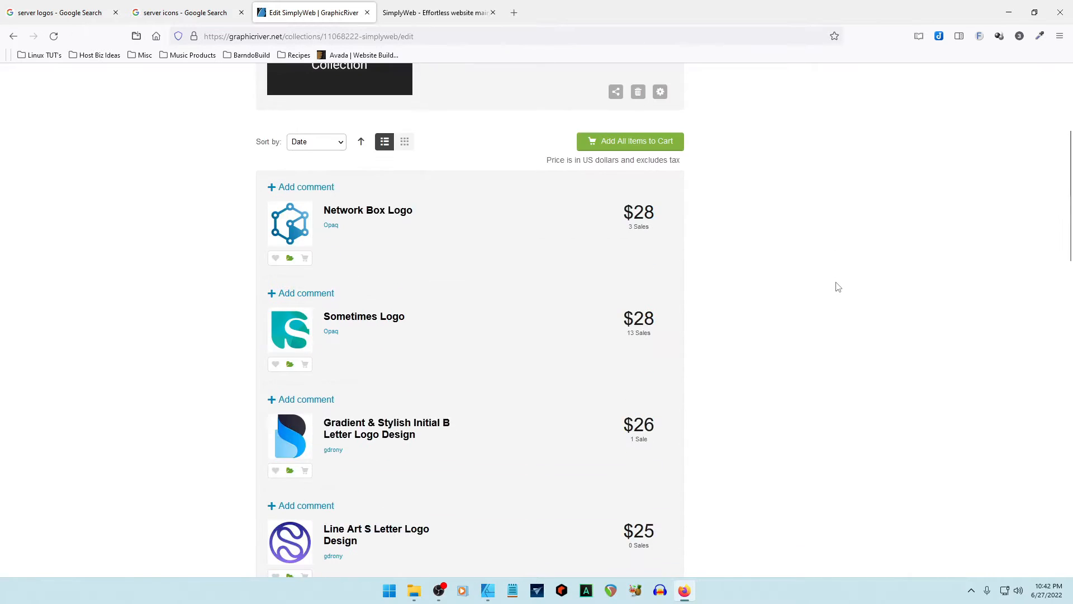
mouse_move(291, 223)
scroll(193, 297, "down", 2)
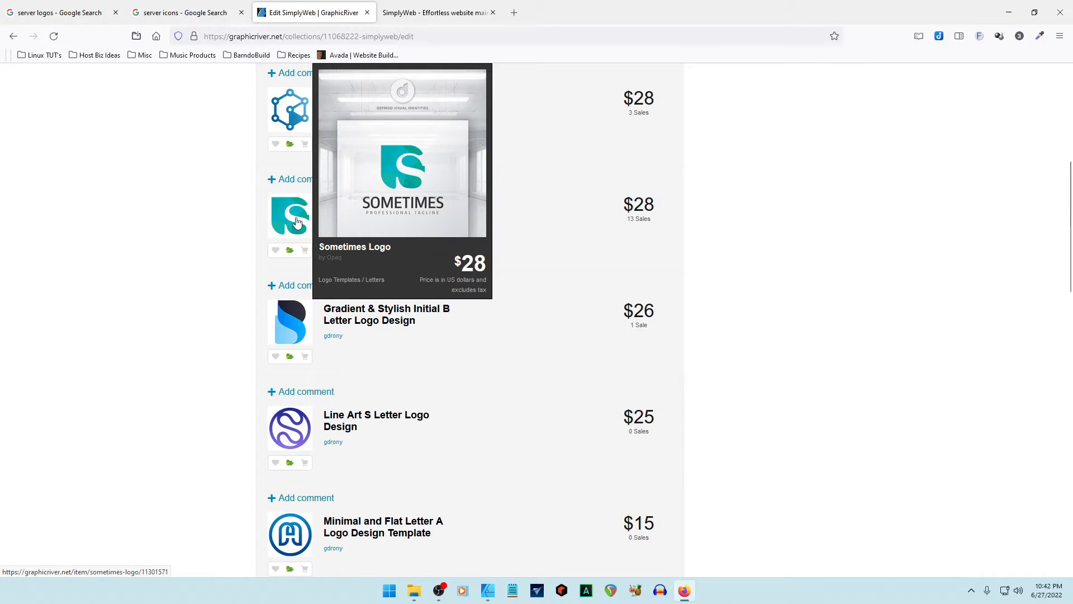
mouse_move(284, 326)
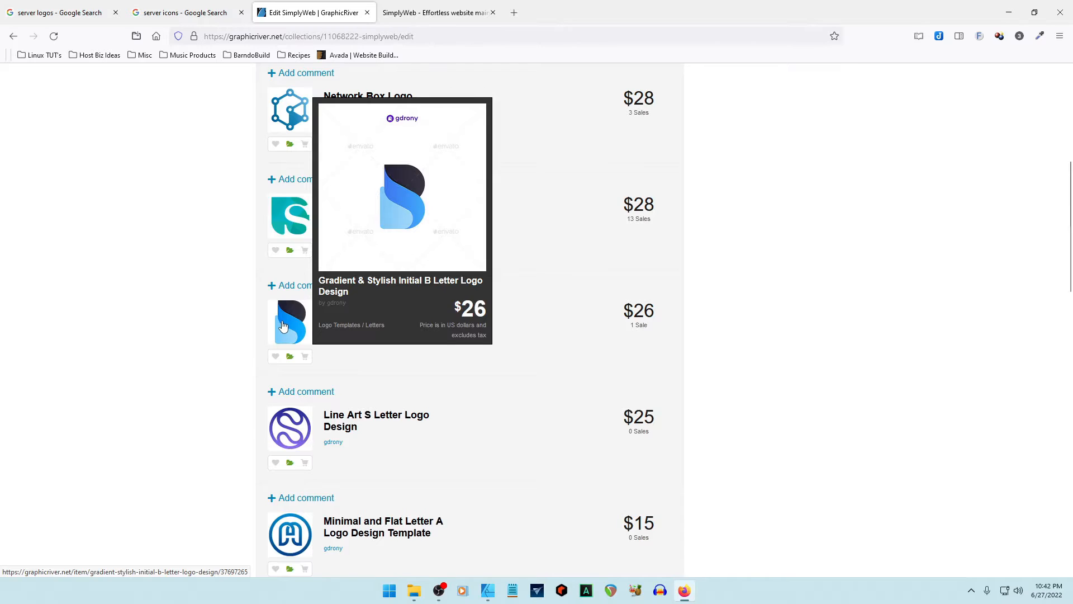
Step: Preview the Line Art S, Minimal and Flat Letter A, and Floristic F logos and review the rest of the collection
scroll(283, 326, "down", 3)
mouse_move(284, 258)
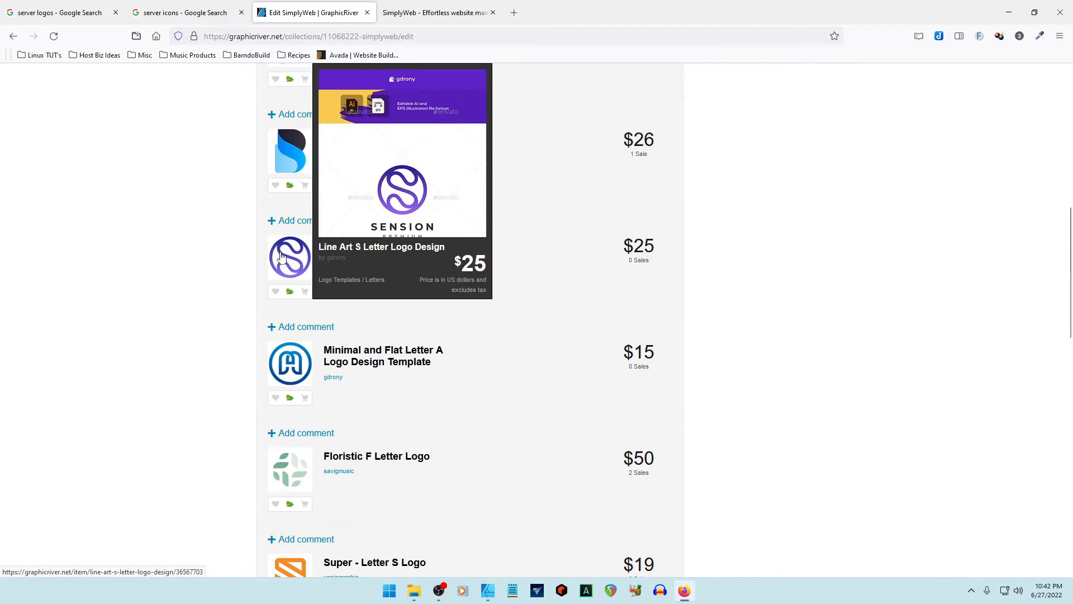
scroll(226, 330, "down", 2)
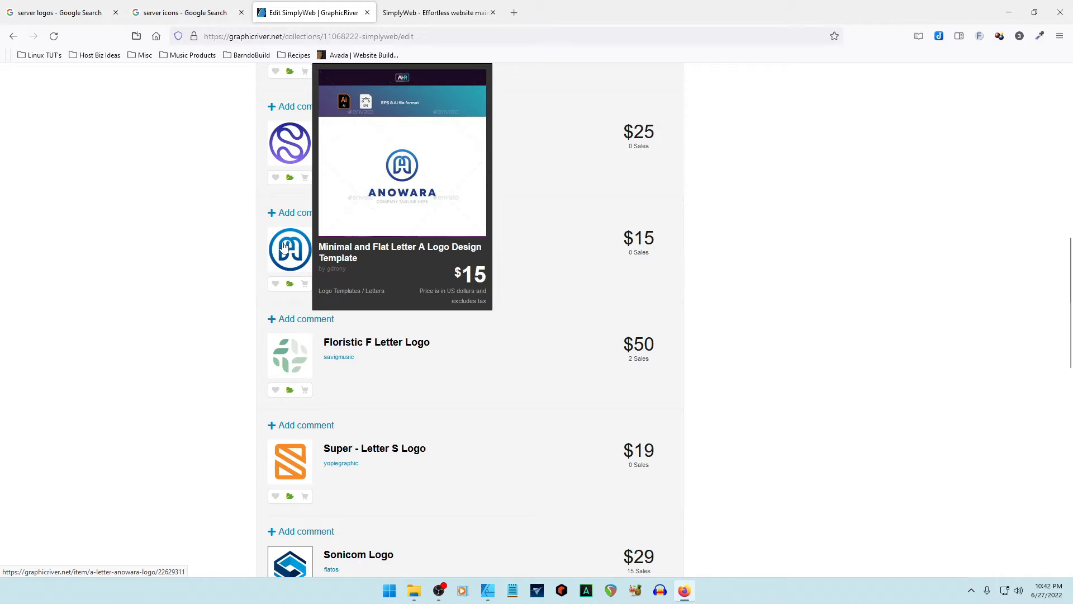
scroll(284, 247, "down", 2)
mouse_move(288, 303)
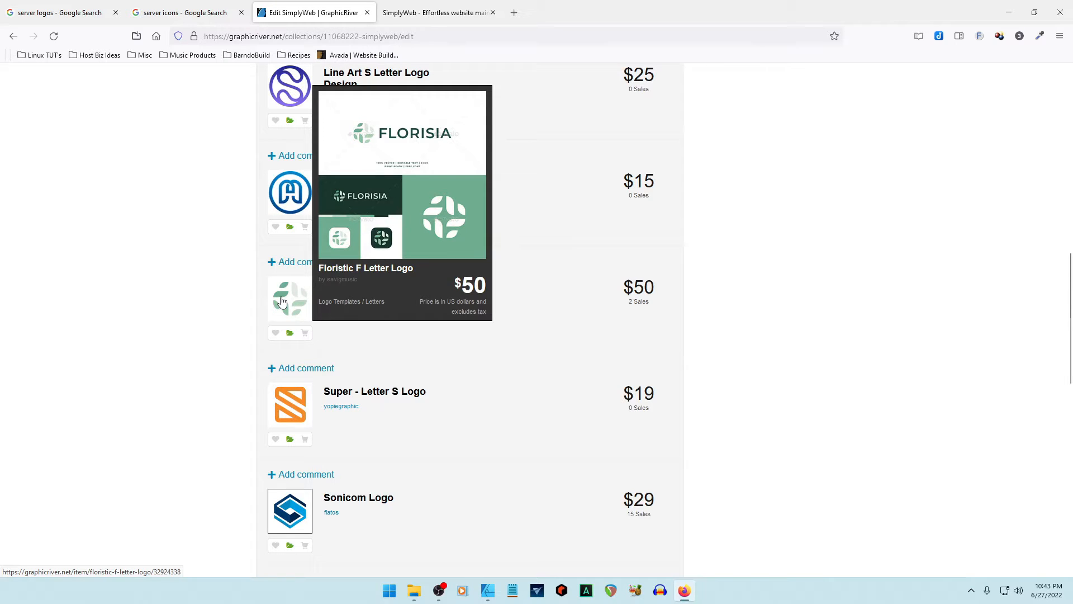
scroll(228, 307, "down", 2)
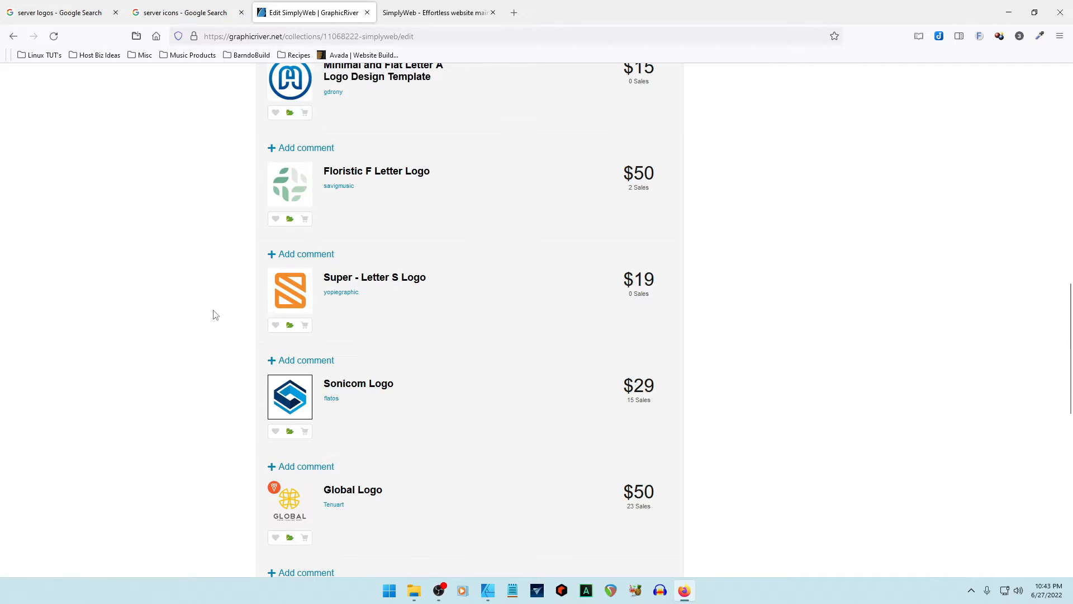
scroll(214, 313, "down", 3)
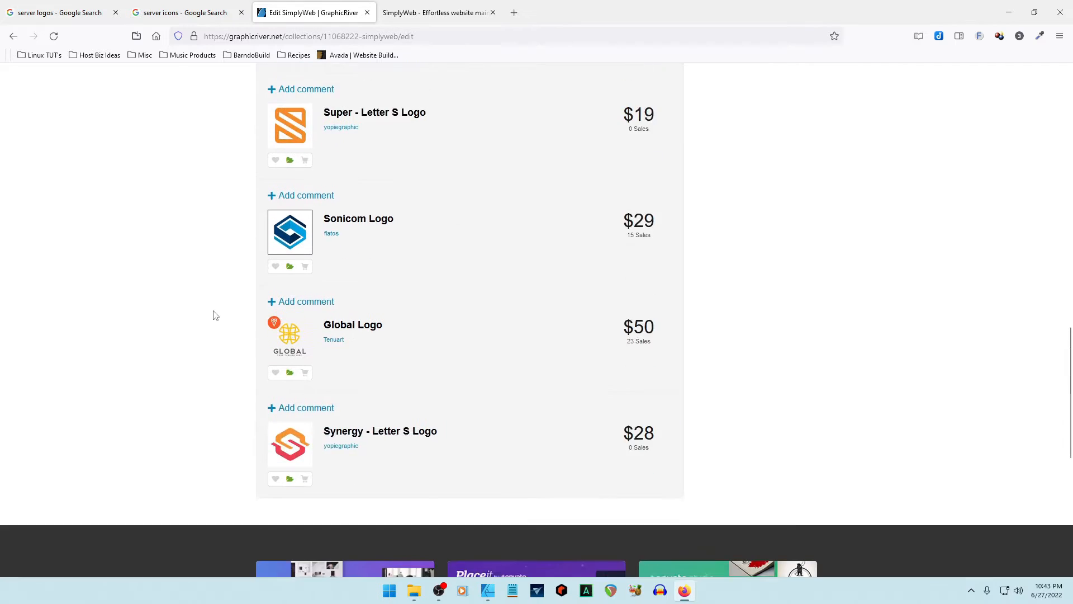
Step: Open the Global Logo item page from the collection and examine its mockup images
left_click(287, 327)
scroll(430, 344, "down", 9)
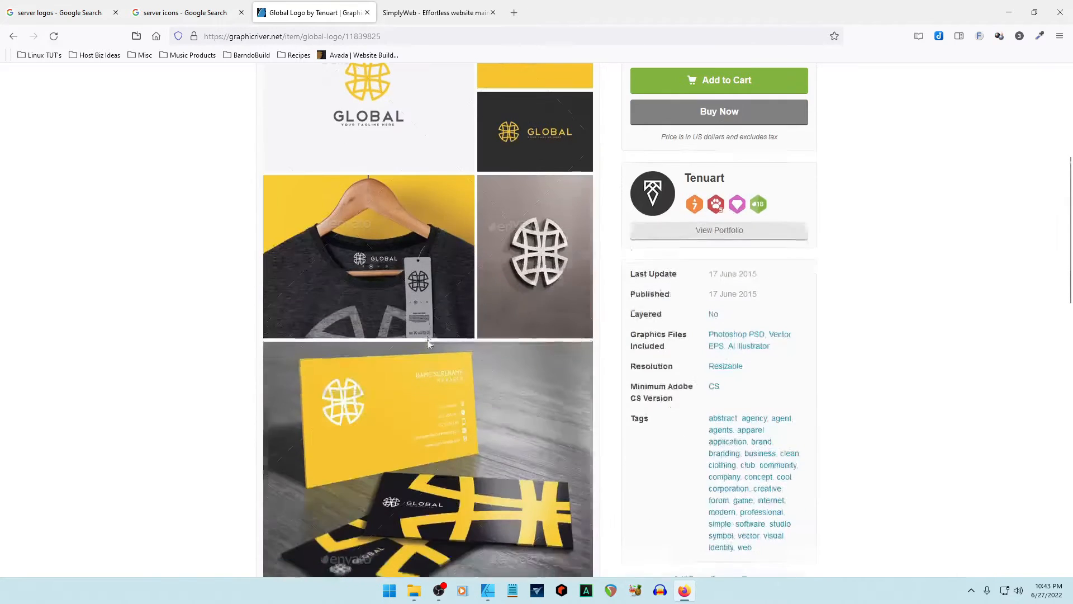
scroll(428, 343, "up", 1)
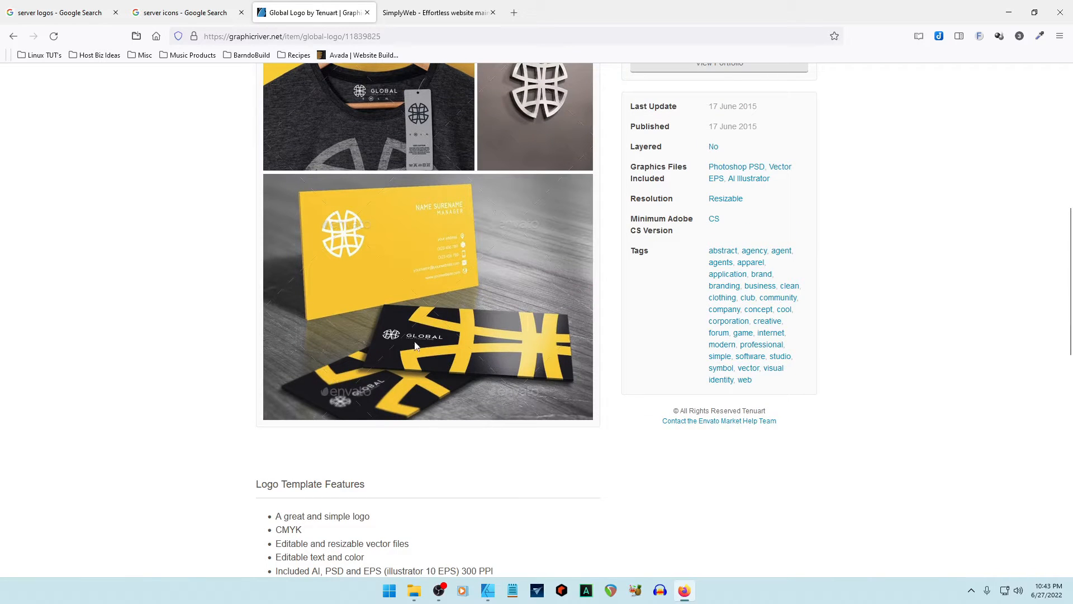
scroll(464, 324, "up", 1)
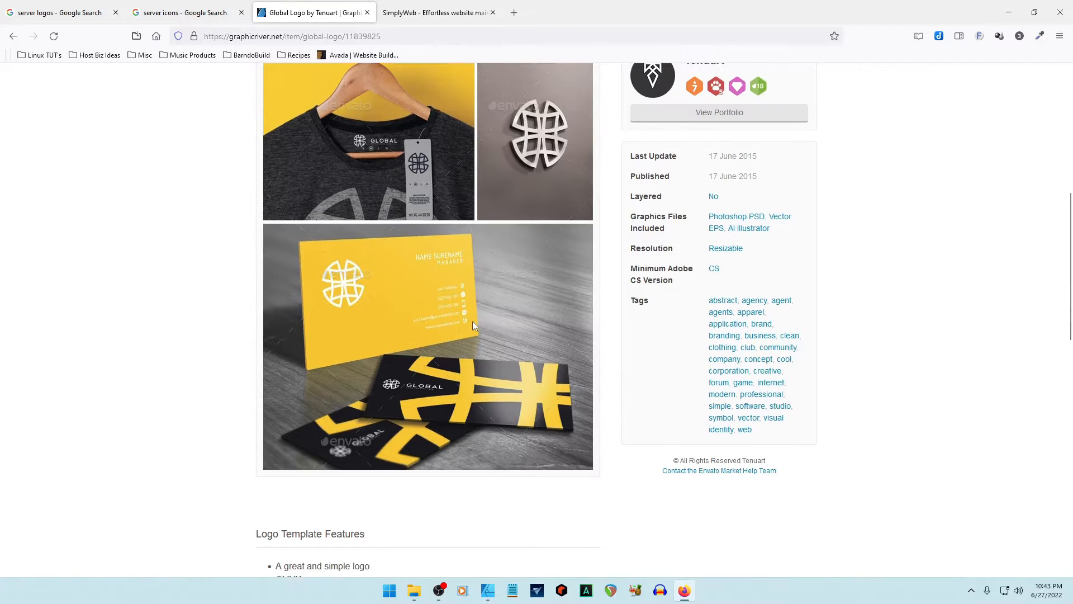
Step: Review the Global Logo mockups and feature list, and return to the SimplyWeb collection to look over its logos
scroll(397, 314, "up", 2)
scroll(397, 314, "up", 2)
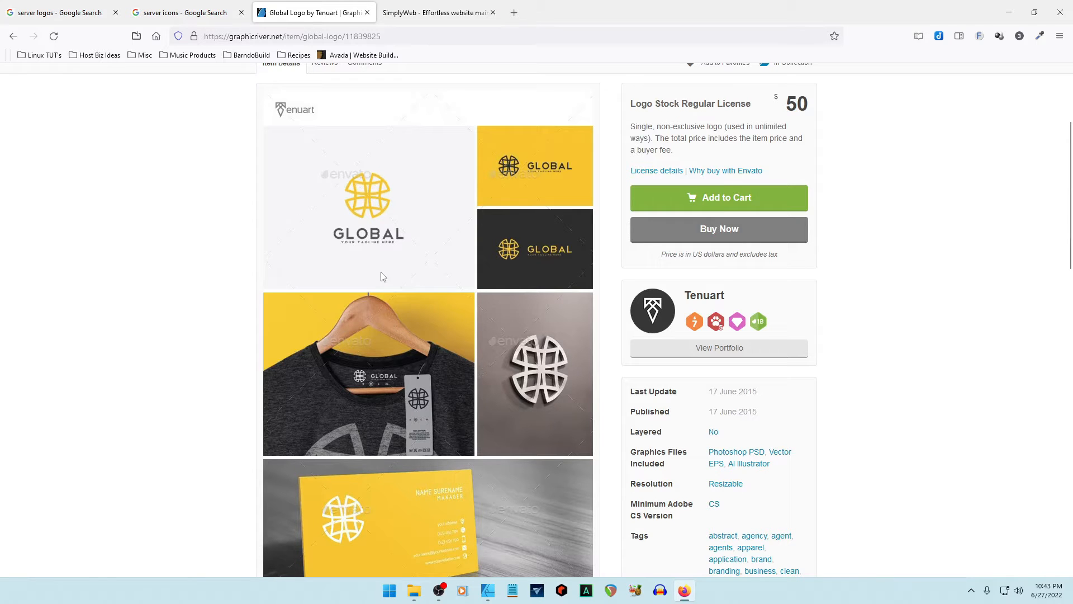
scroll(382, 276, "down", 5)
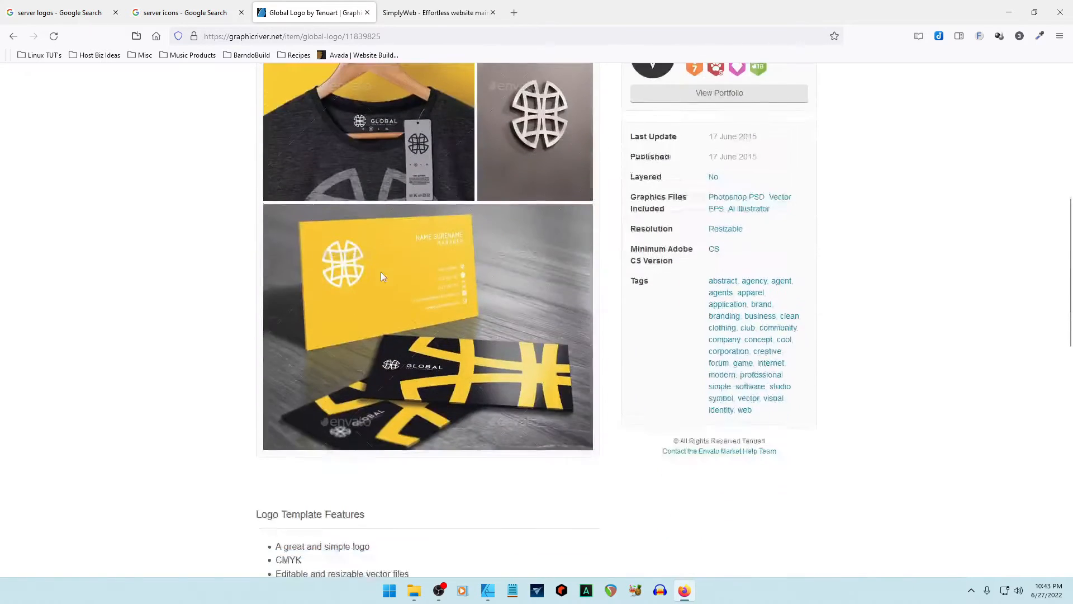
scroll(380, 271, "up", 8)
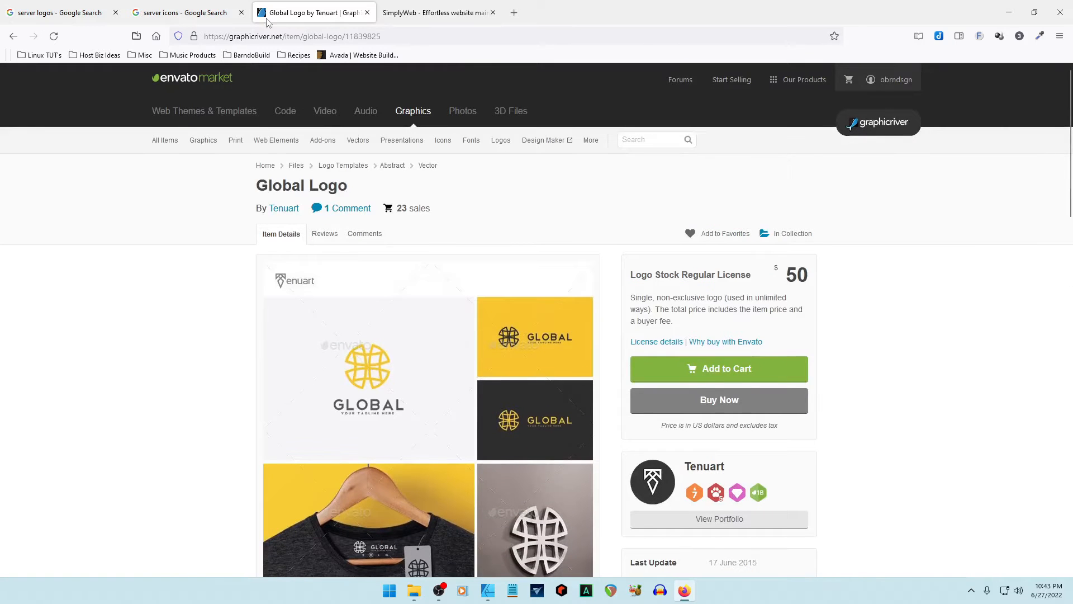
scroll(347, 338, "down", 9)
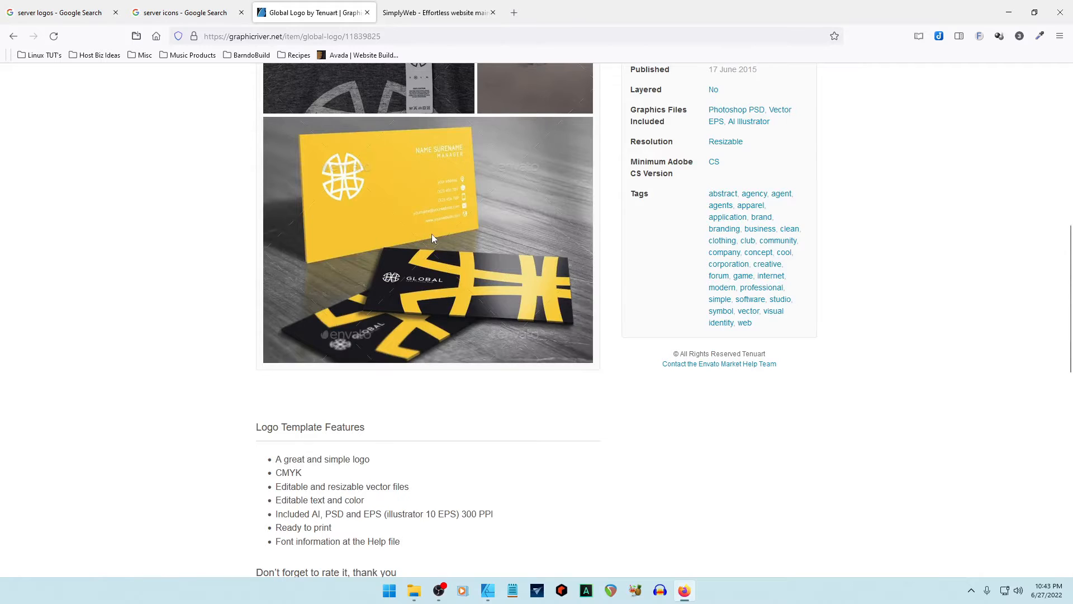
scroll(432, 238, "up", 2)
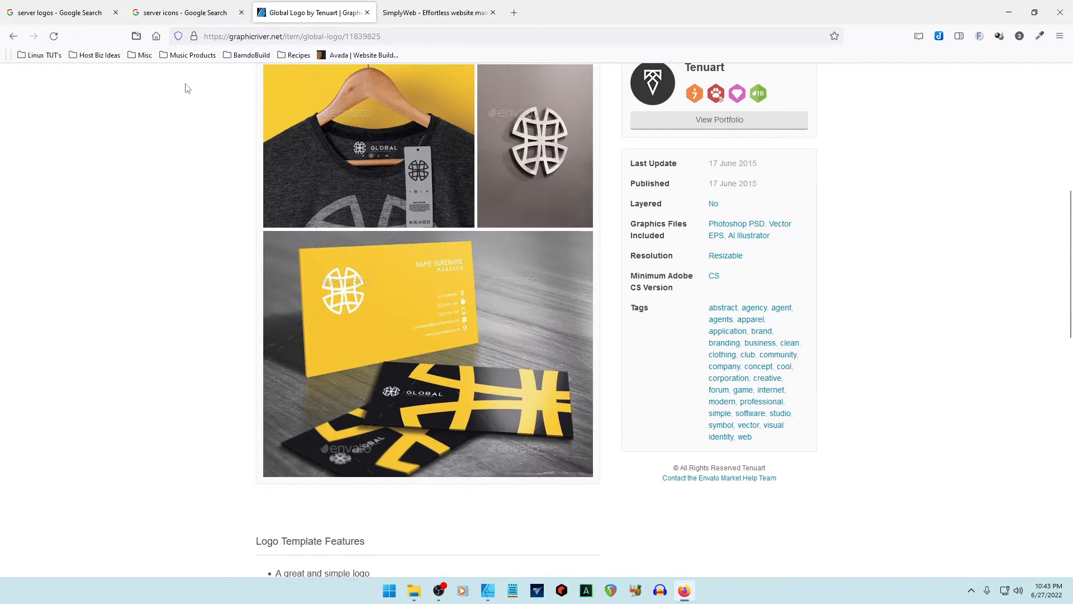
left_click(13, 37)
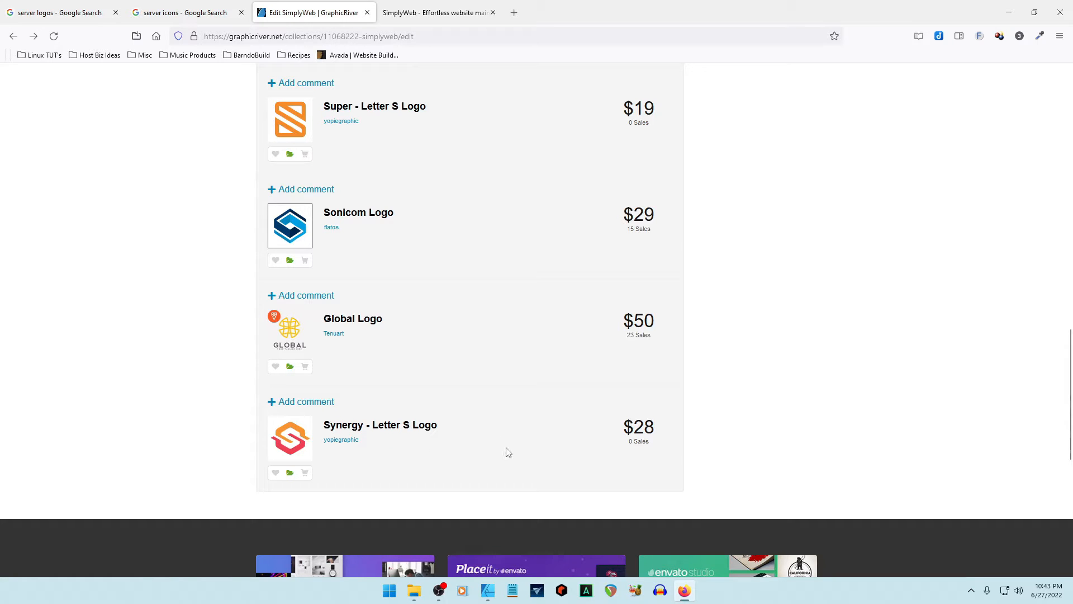
scroll(505, 434, "up", 13)
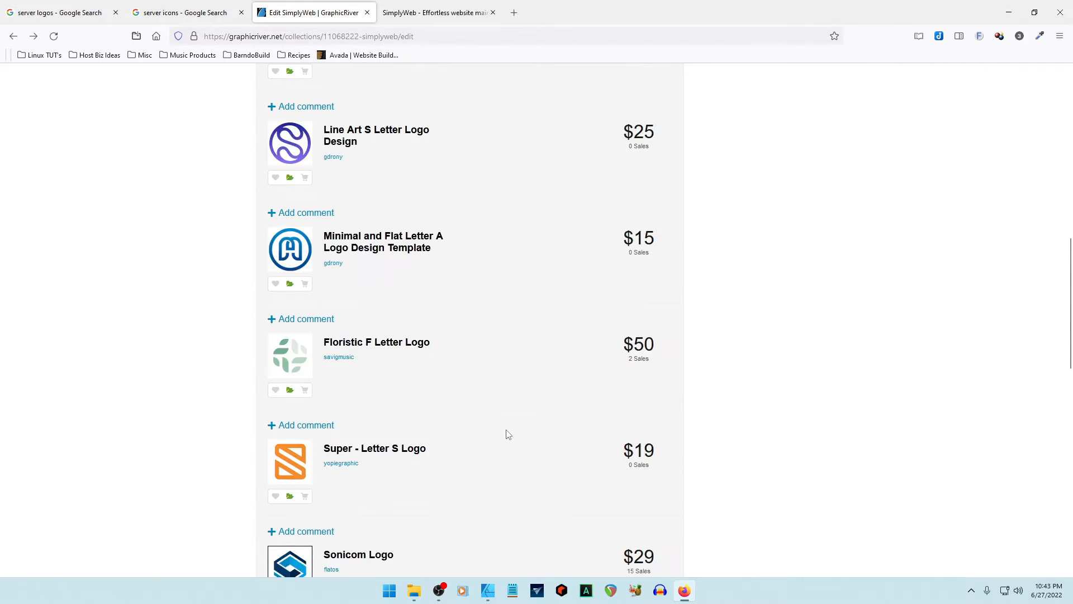
Step: Show the Google image results for server icons and preview the Free Database Server Icon from Icon Packs
left_click(196, 16)
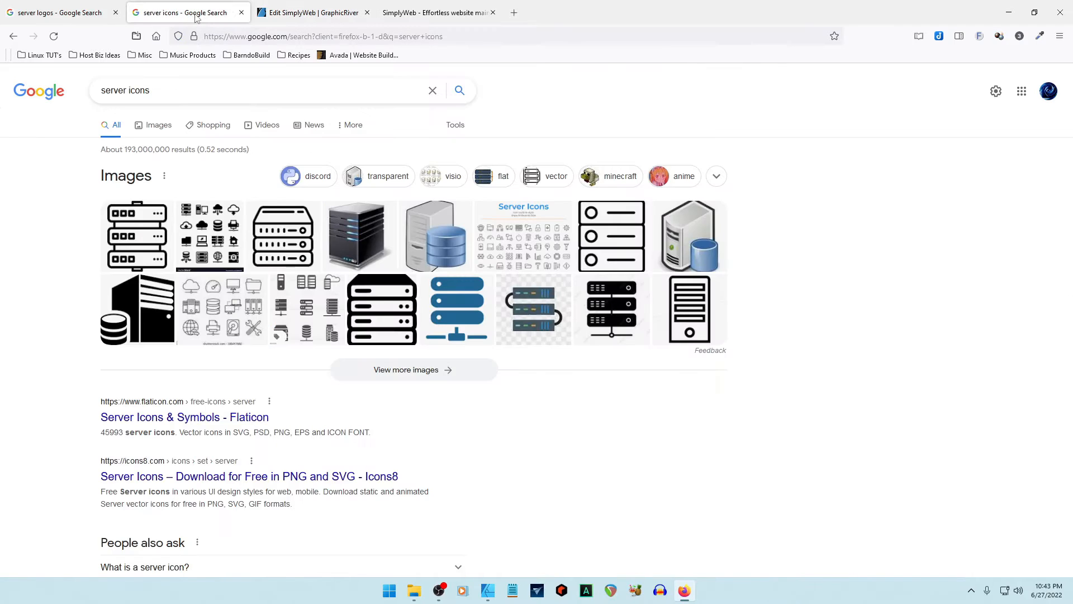
left_click(155, 129)
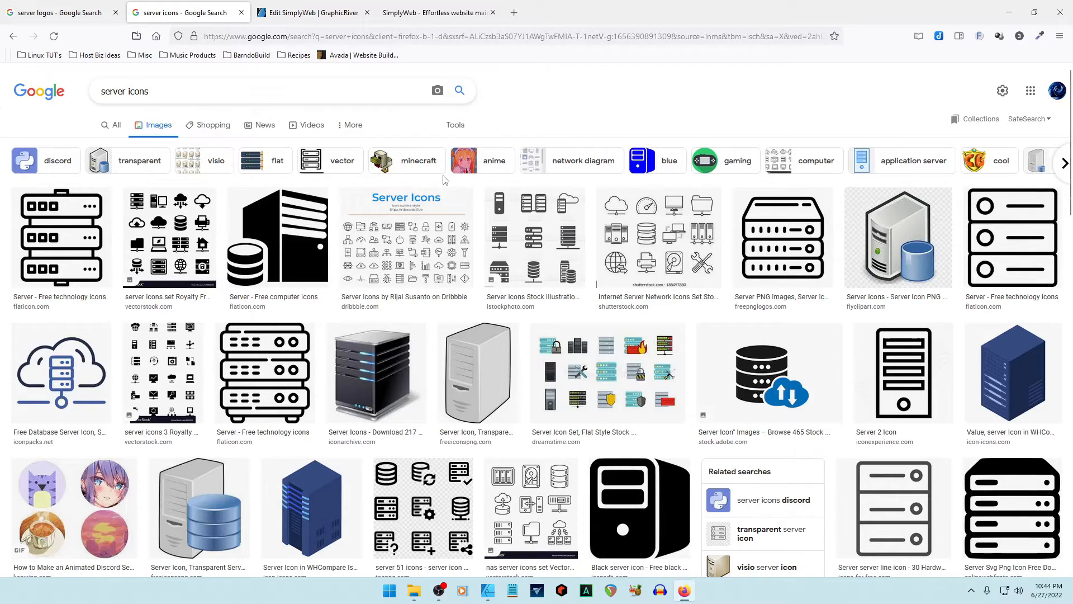
scroll(445, 180, "down", 3)
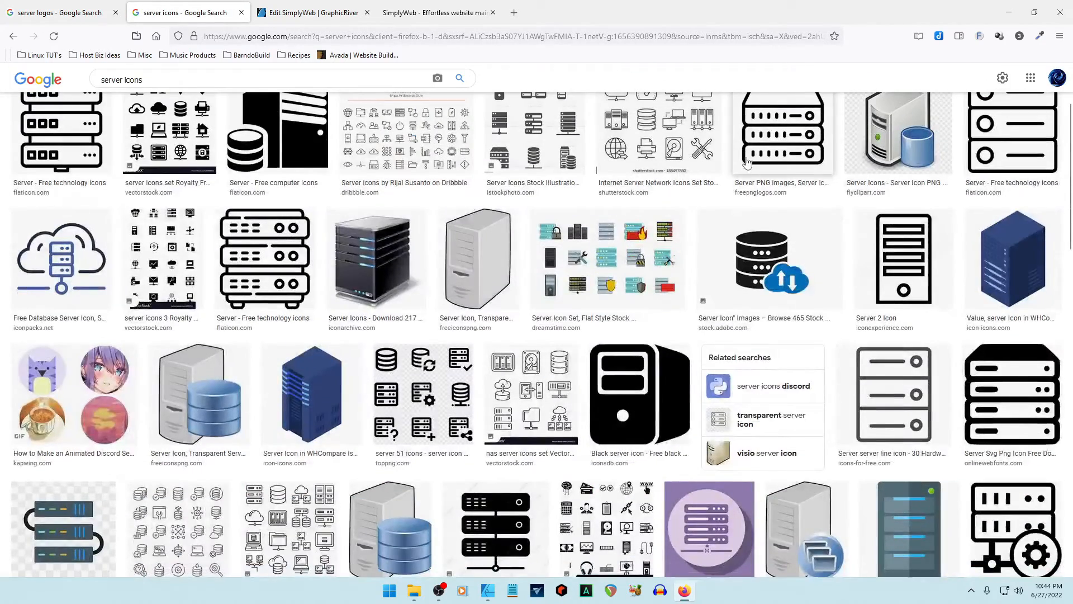
scroll(778, 203, "up", 3)
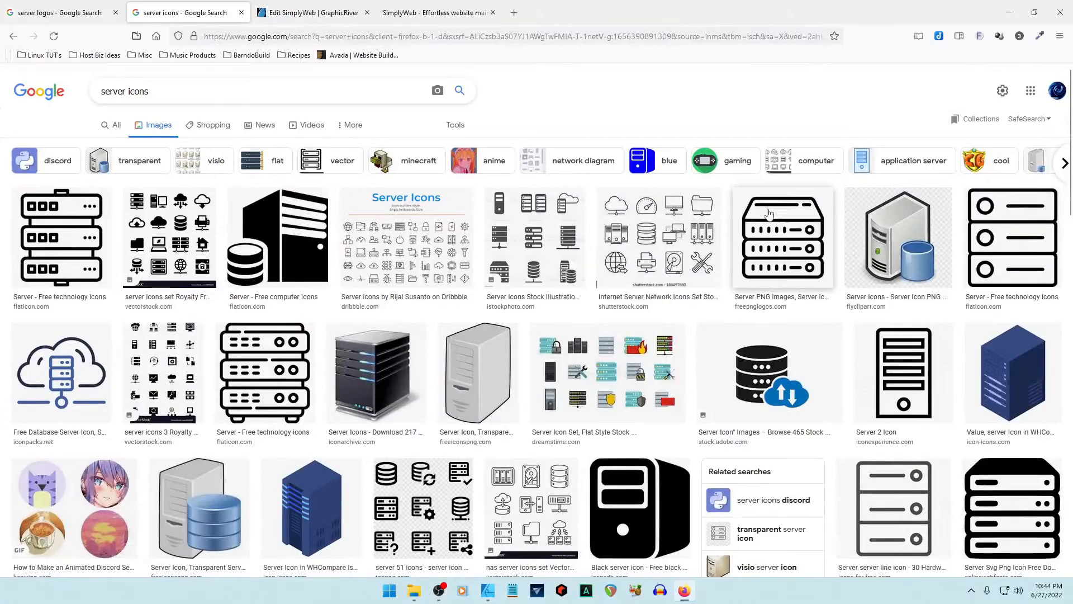
scroll(945, 344, "down", 3)
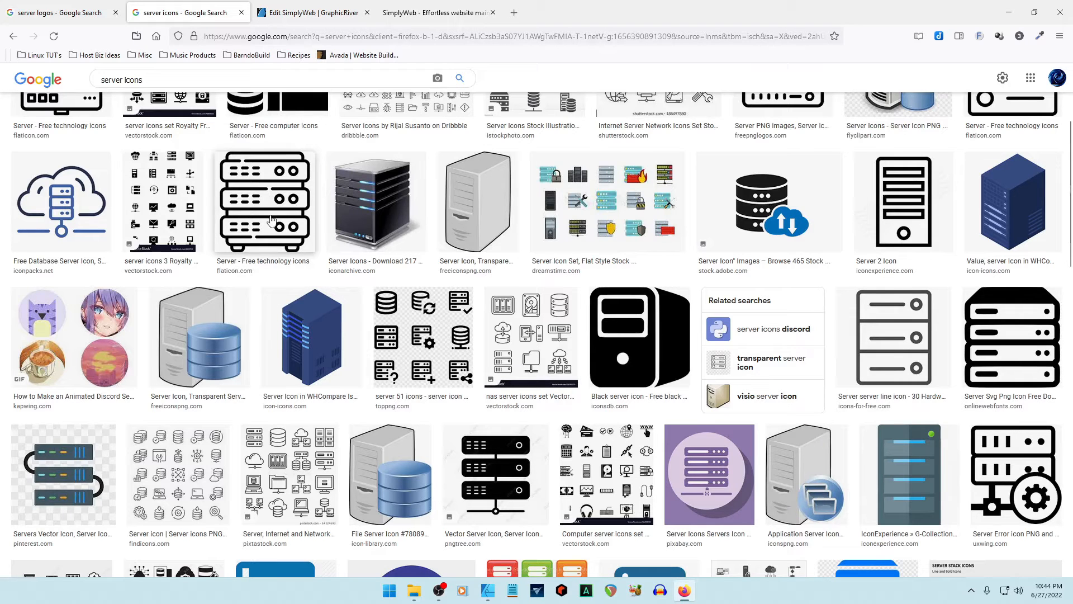
left_click(60, 203)
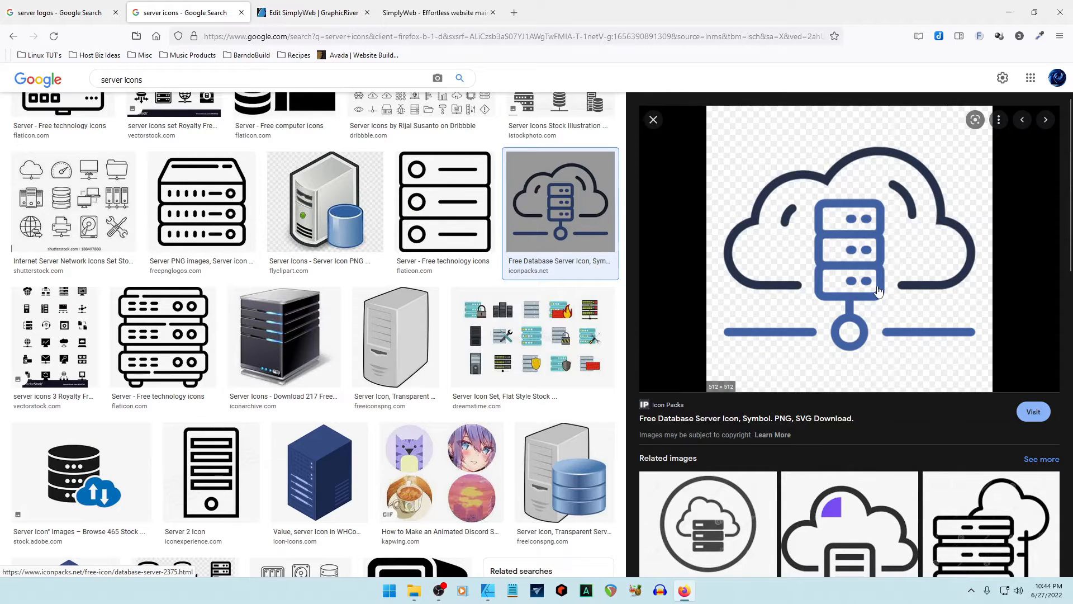
key("Escape")
Step: Preview the Cloud server icon from Flaticon and the three-tier Server Icon from Creative Fabrica in the image results
scroll(625, 358, "down", 3)
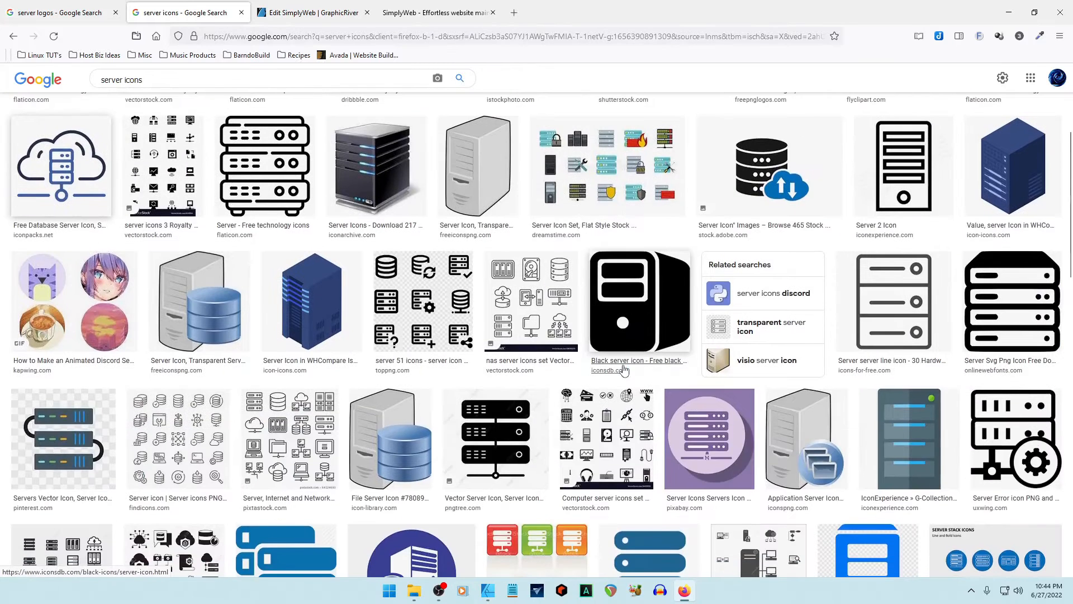
scroll(625, 370, "down", 4)
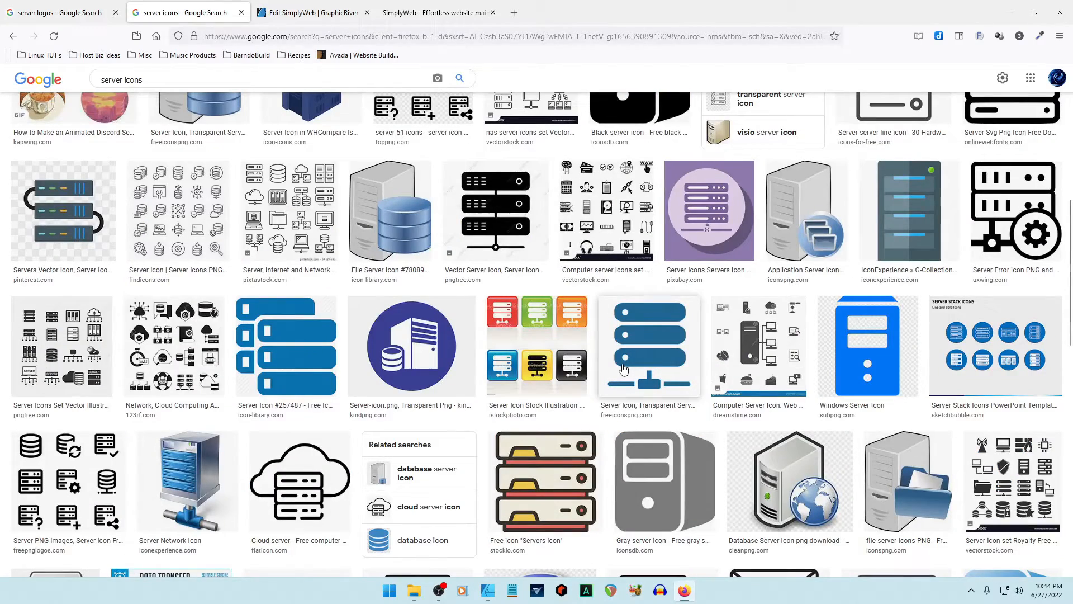
scroll(624, 369, "down", 2)
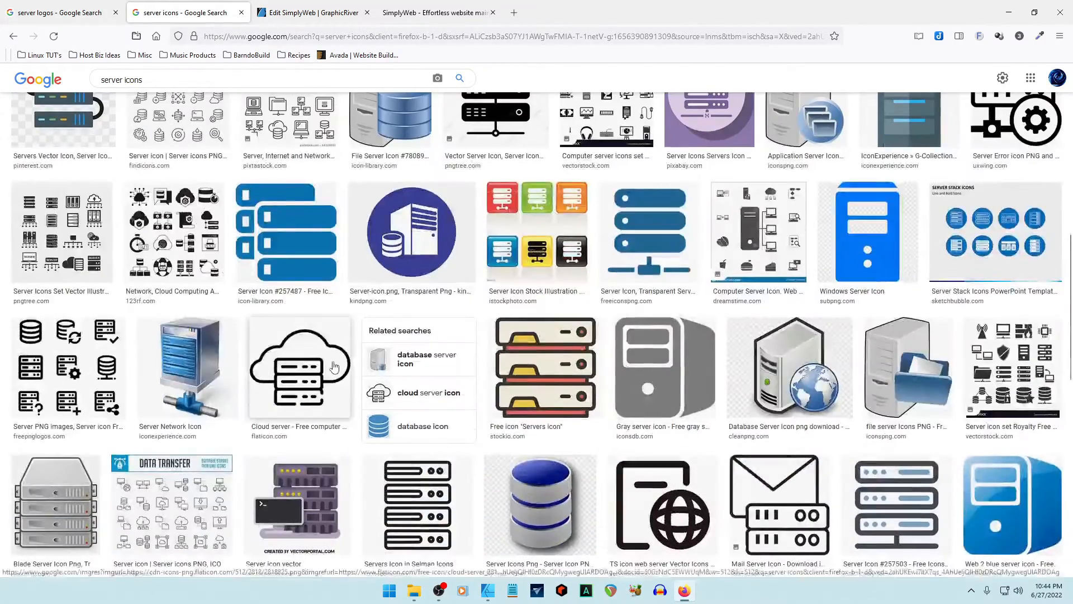
left_click(334, 367)
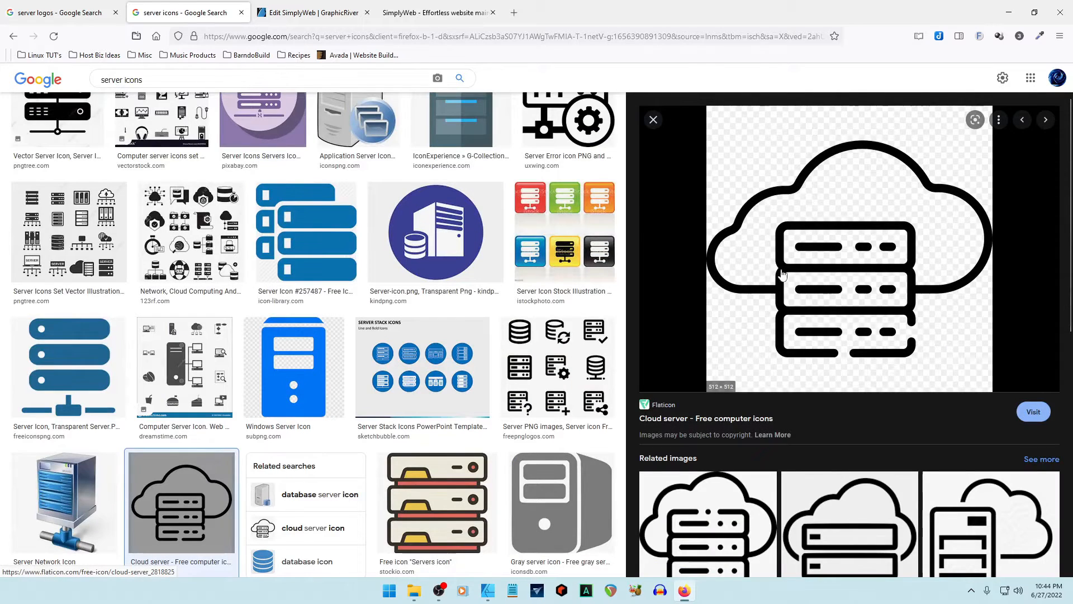
left_click(654, 120)
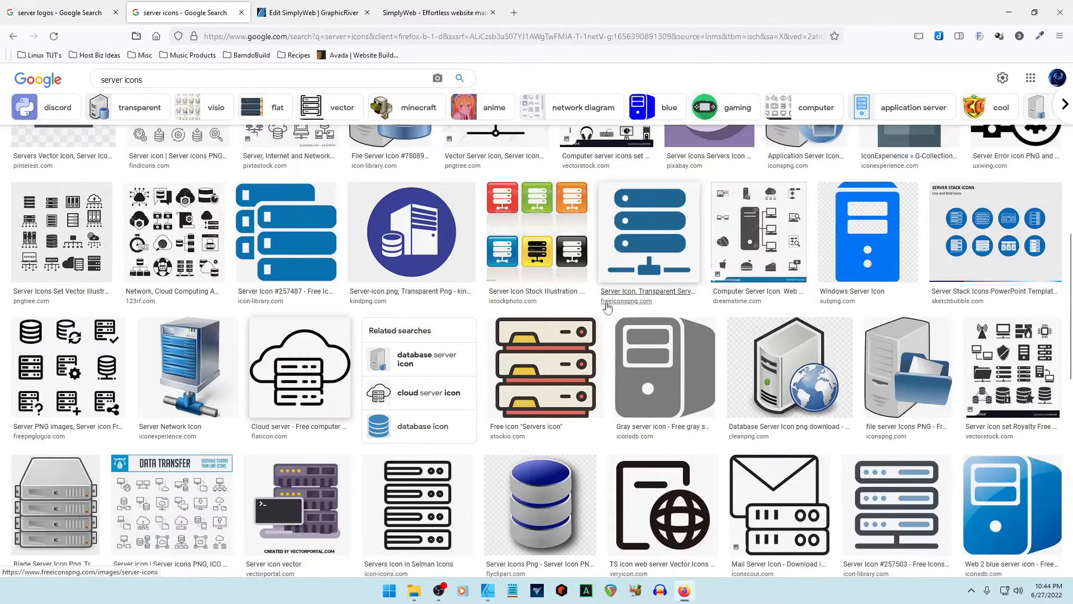
scroll(468, 361, "down", 6)
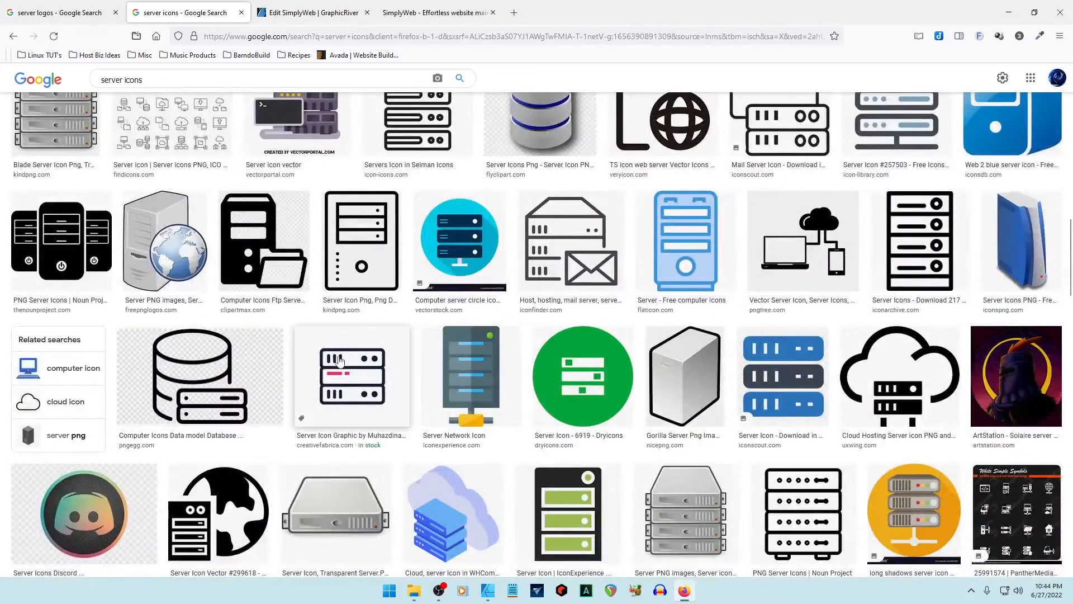
left_click(346, 378)
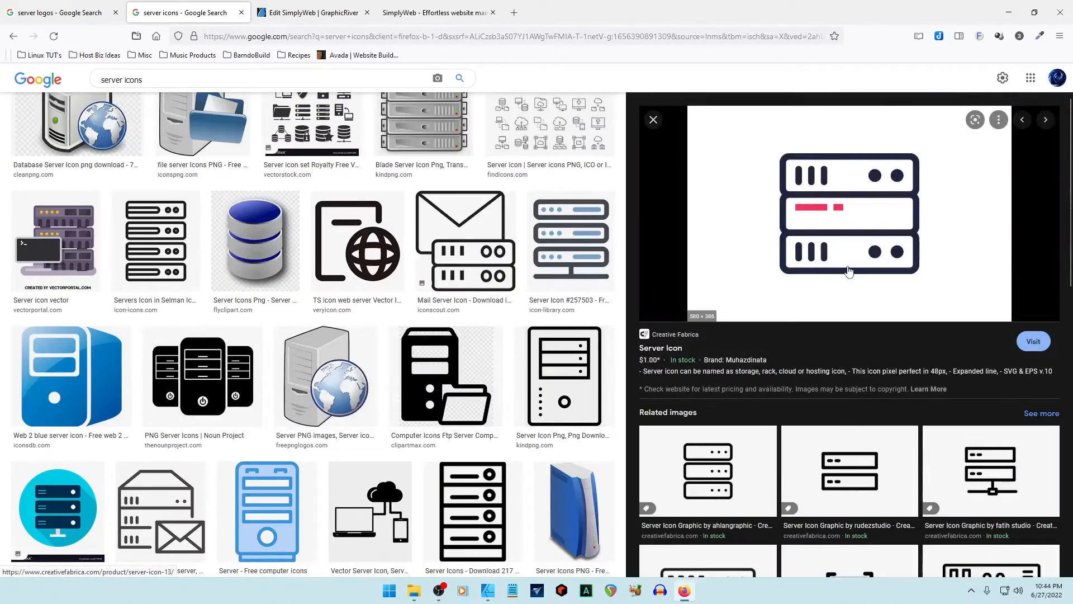
key("Escape")
Step: Examine the remaining server icon image results for server stack and cloud shapes usable as logo inspiration
scroll(583, 279, "down", 5)
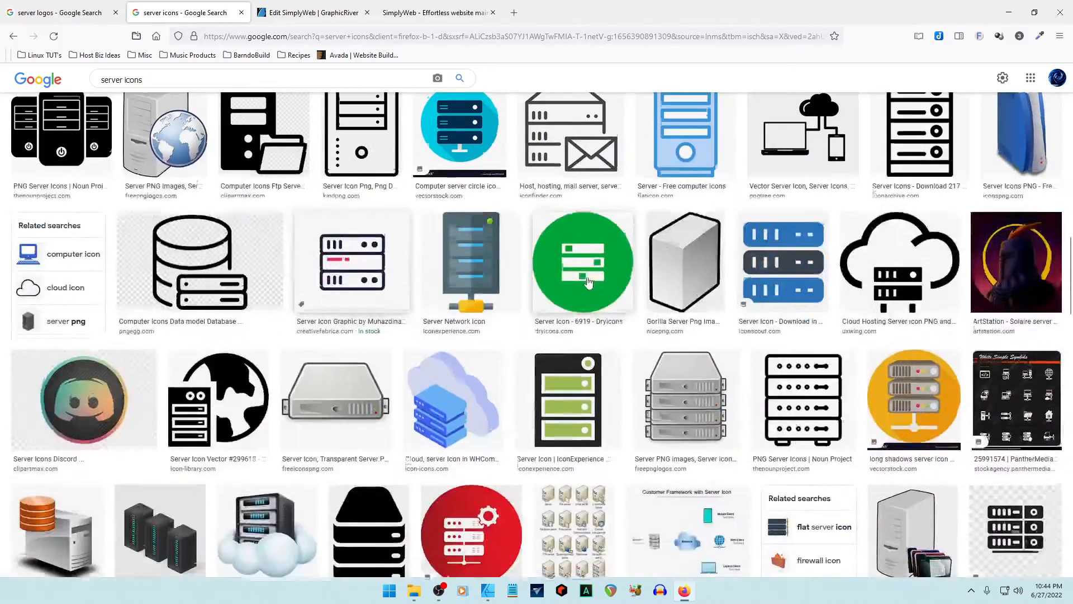
scroll(583, 280, "down", 5)
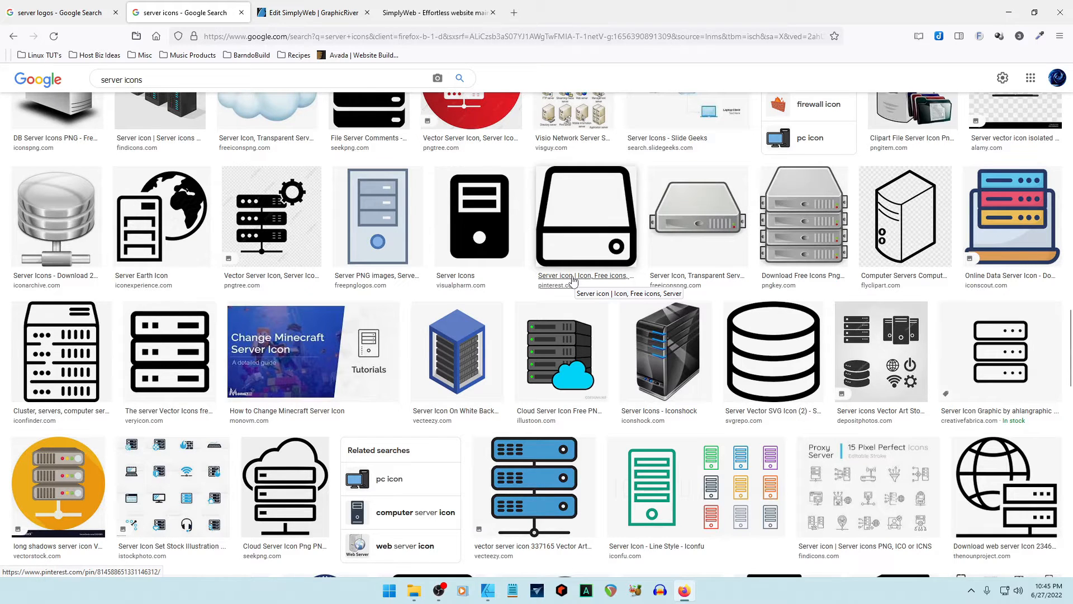
scroll(573, 279, "down", 6)
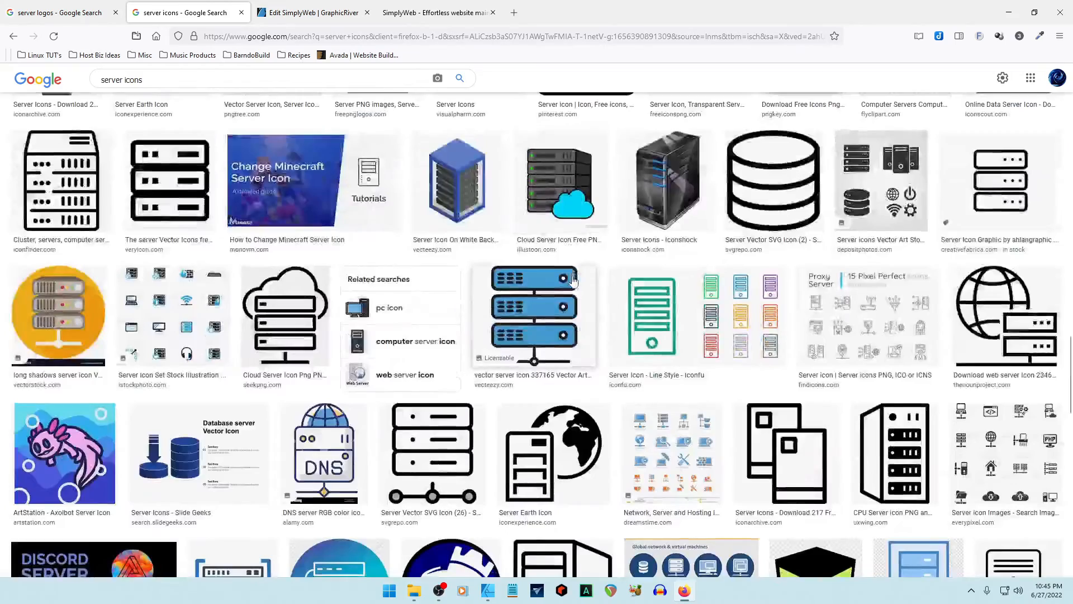
scroll(573, 280, "down", 6)
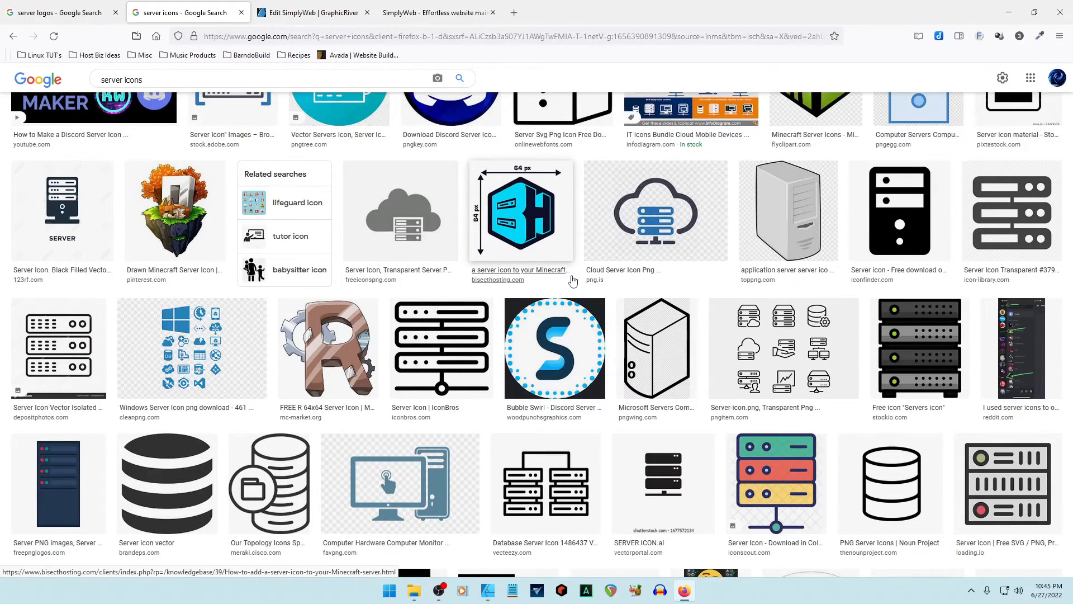
scroll(573, 281, "down", 5)
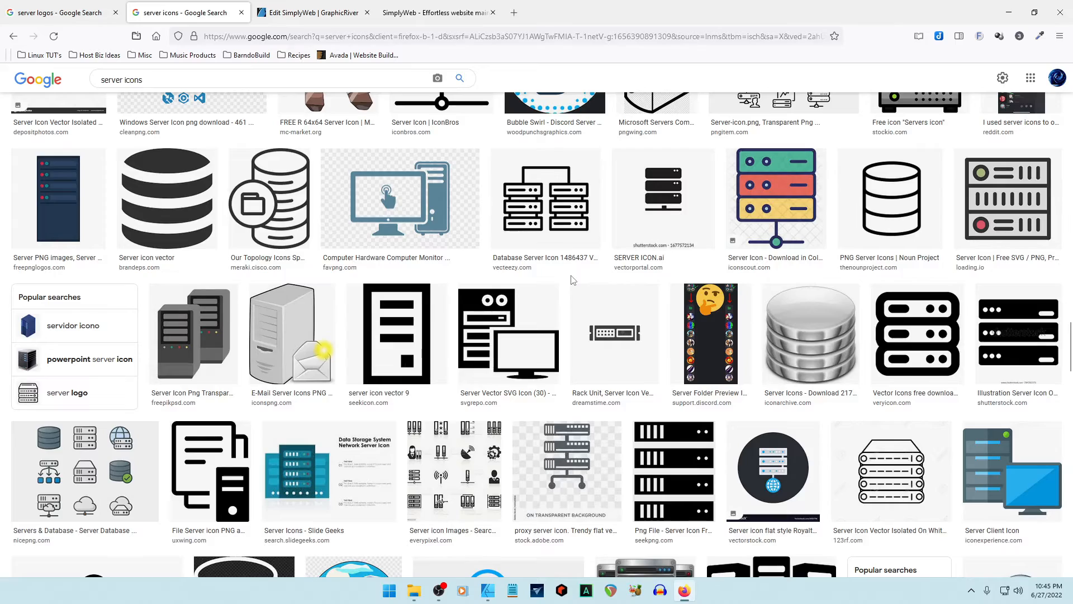
scroll(572, 280, "down", 3)
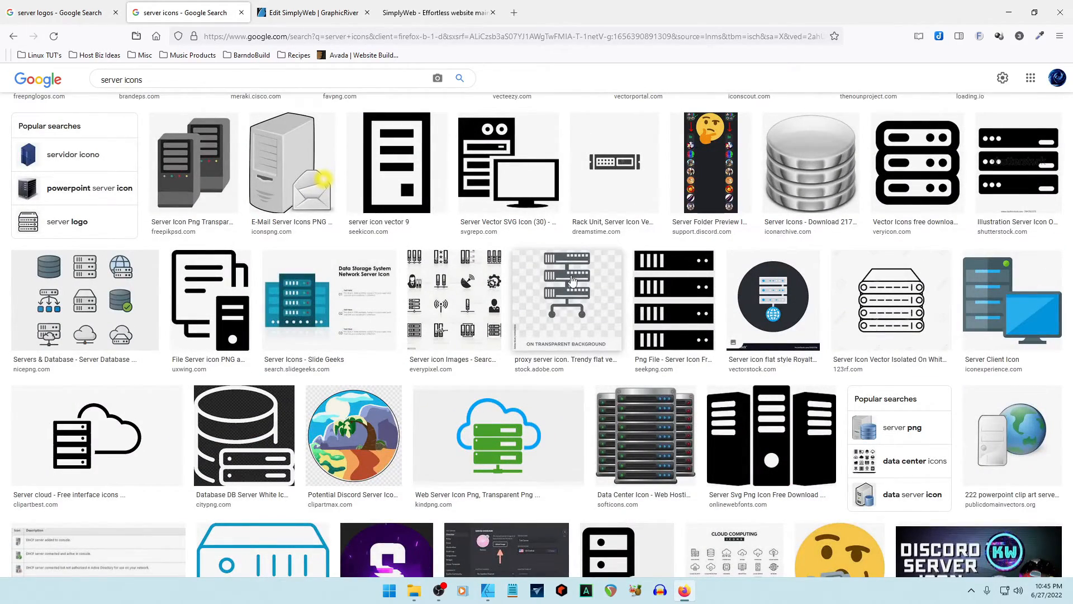
scroll(572, 280, "down", 3)
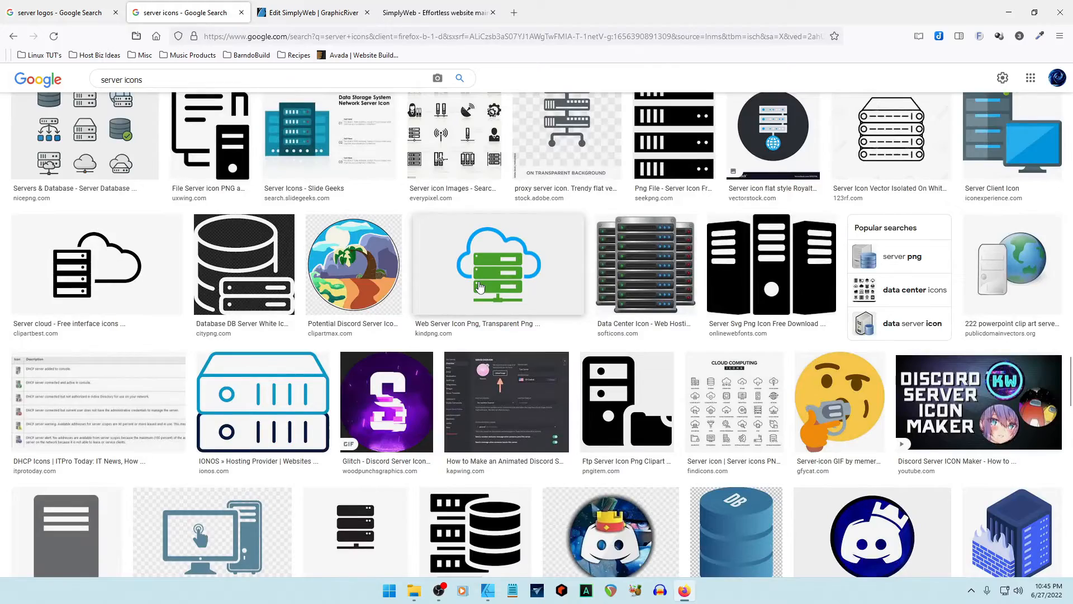
scroll(479, 286, "down", 6)
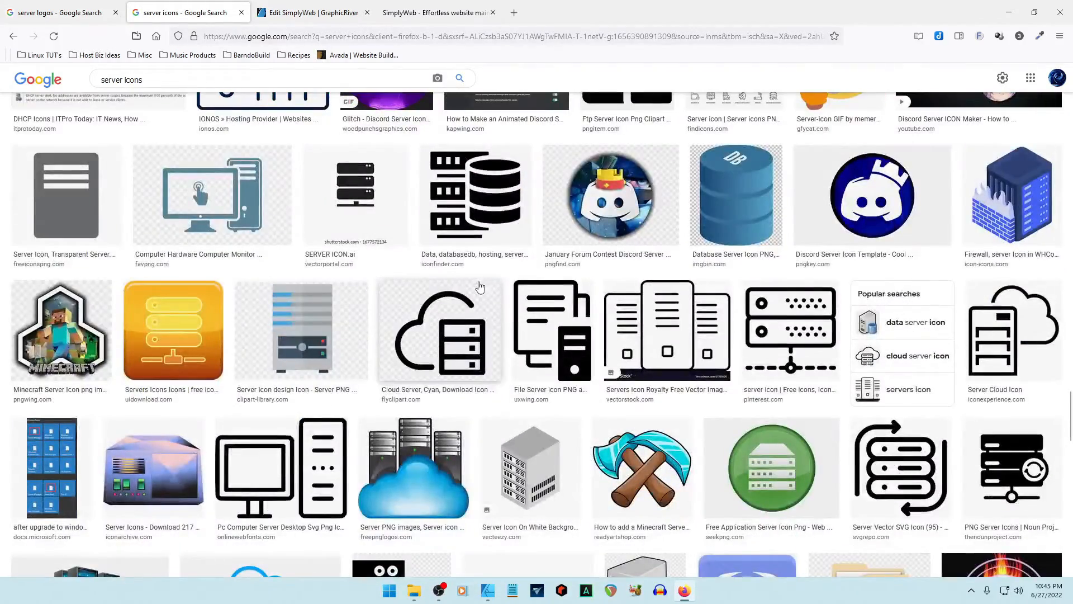
scroll(479, 287, "down", 2)
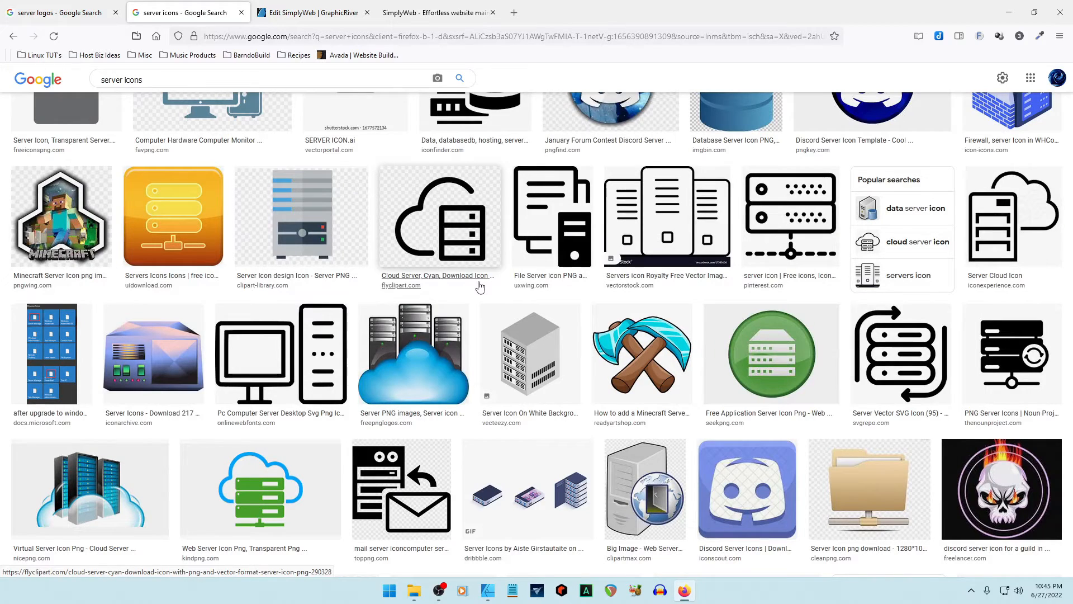
scroll(479, 287, "down", 2)
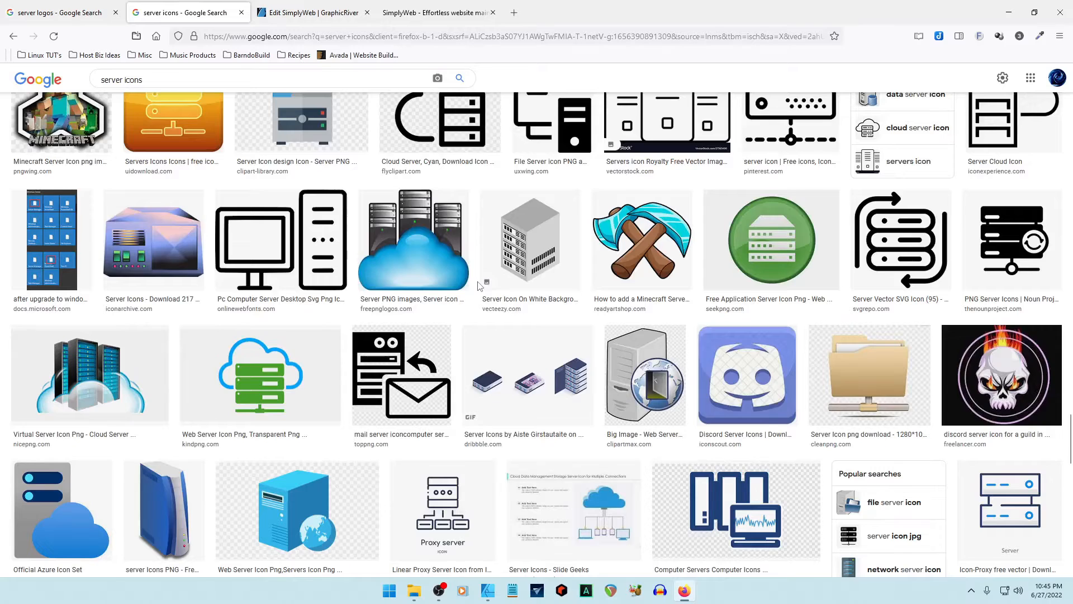
scroll(480, 286, "down", 3)
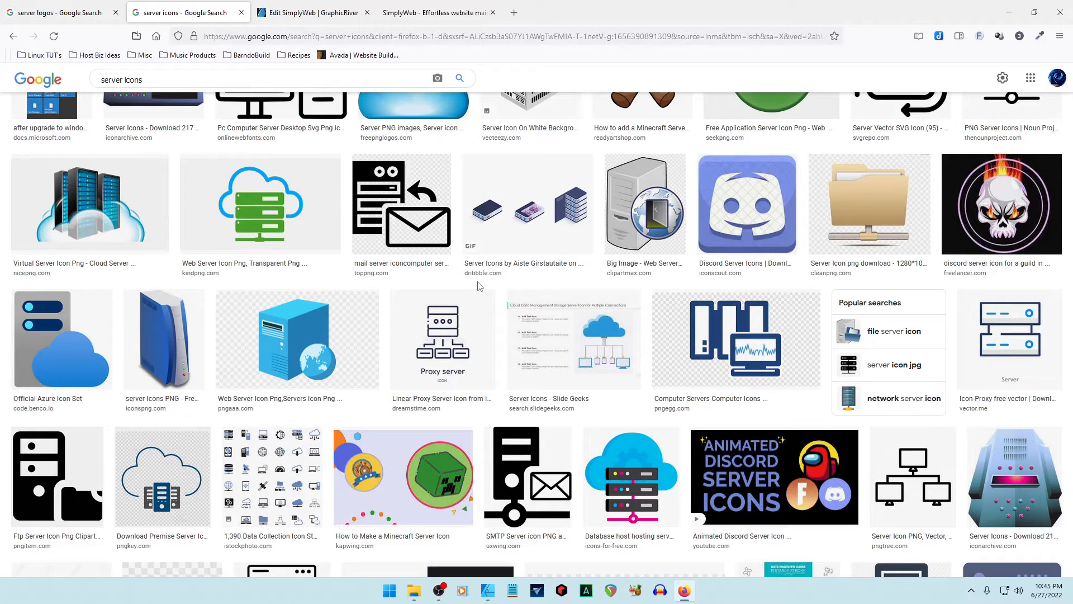
Step: Show the Google image results for server logos and preview the Calibreus logo from 99designs
left_click(78, 19)
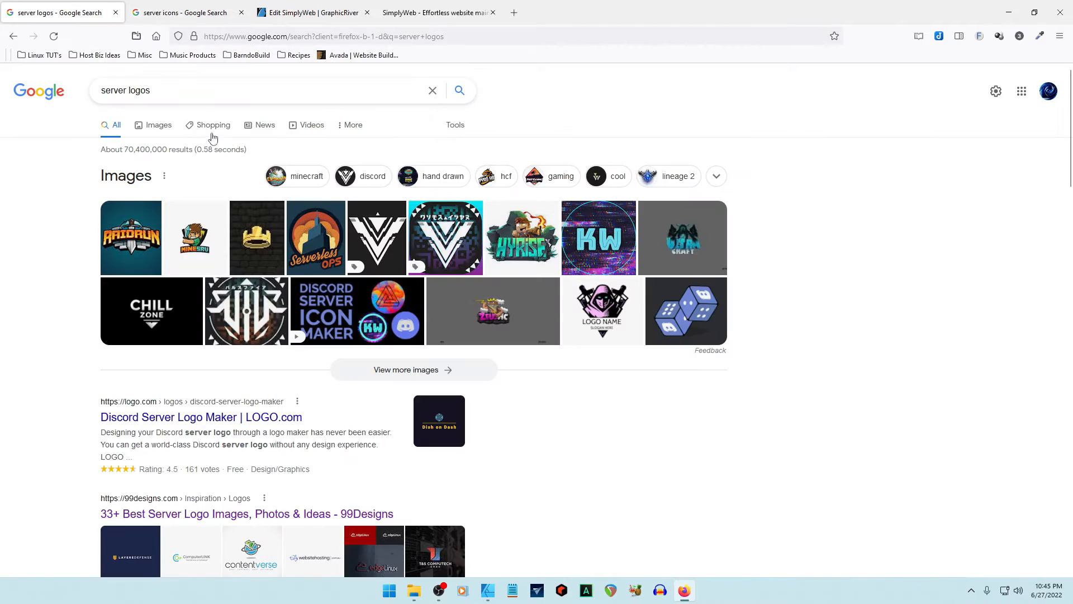
left_click(164, 129)
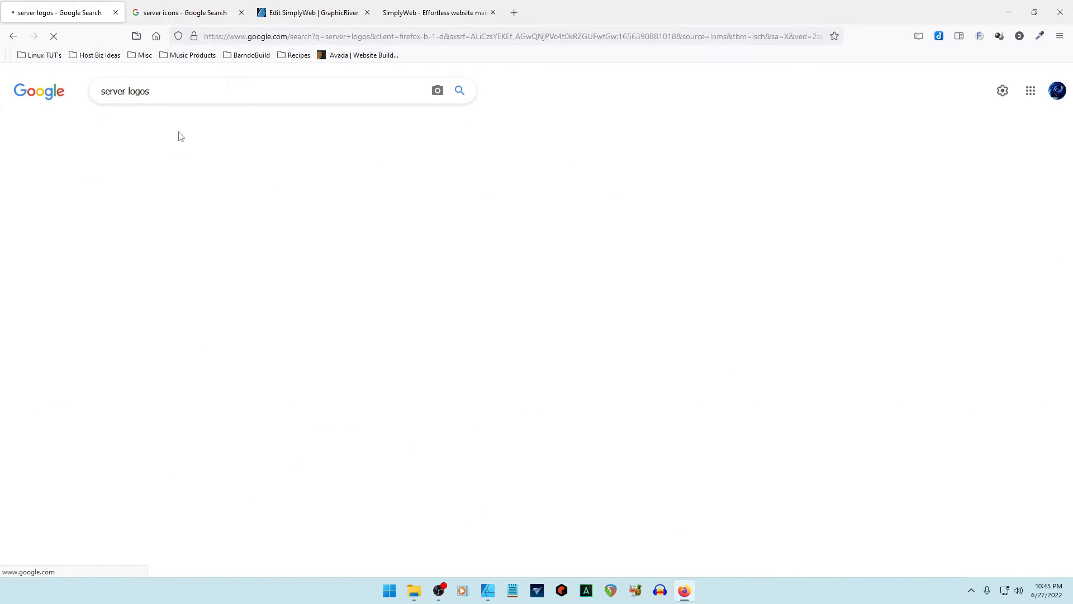
scroll(407, 304, "down", 2)
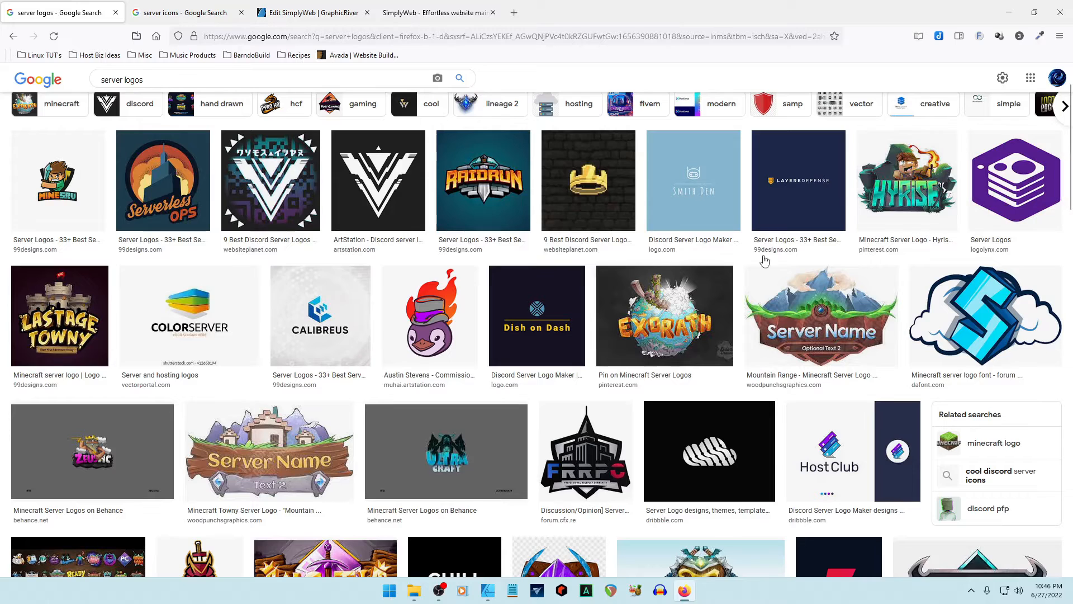
left_click(362, 327)
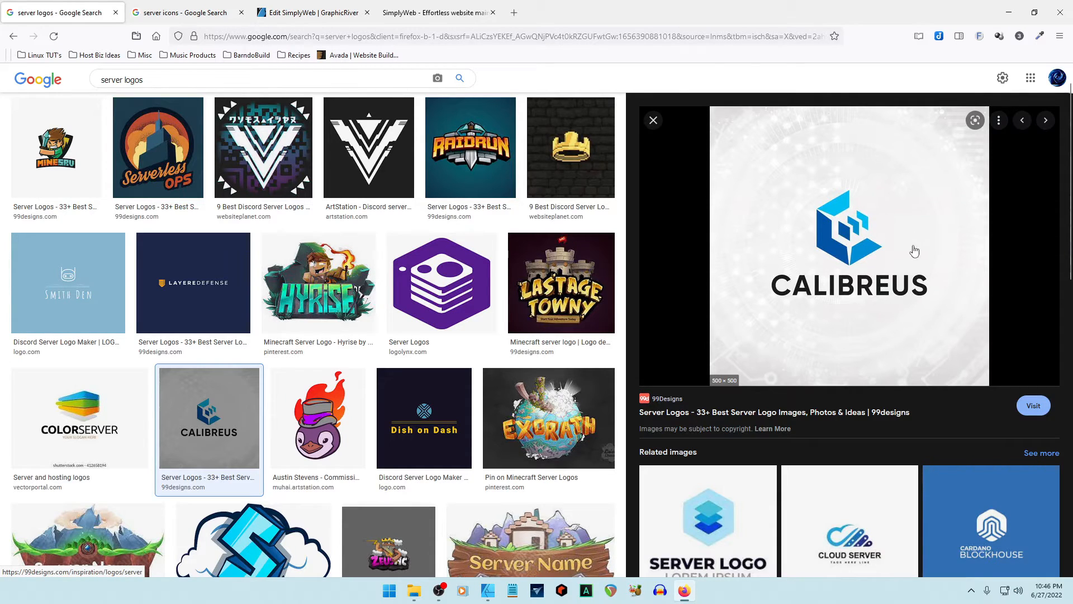
Step: Preview the Serverbox data server logo from Dribbble among the images related to the Calibreus logo
scroll(914, 250, "down", 3)
scroll(913, 251, "down", 3)
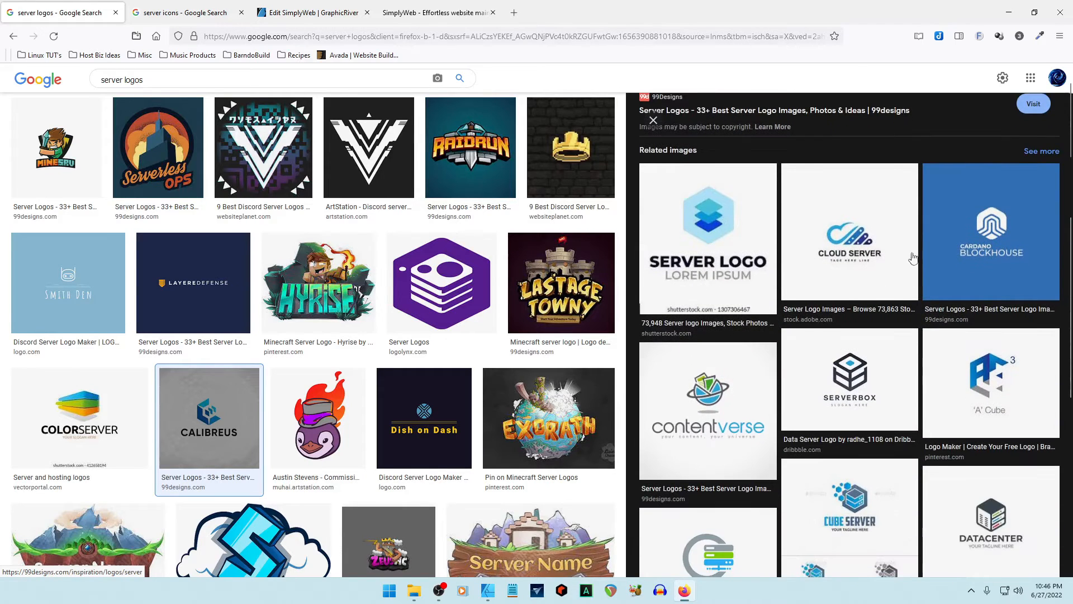
left_click(852, 375)
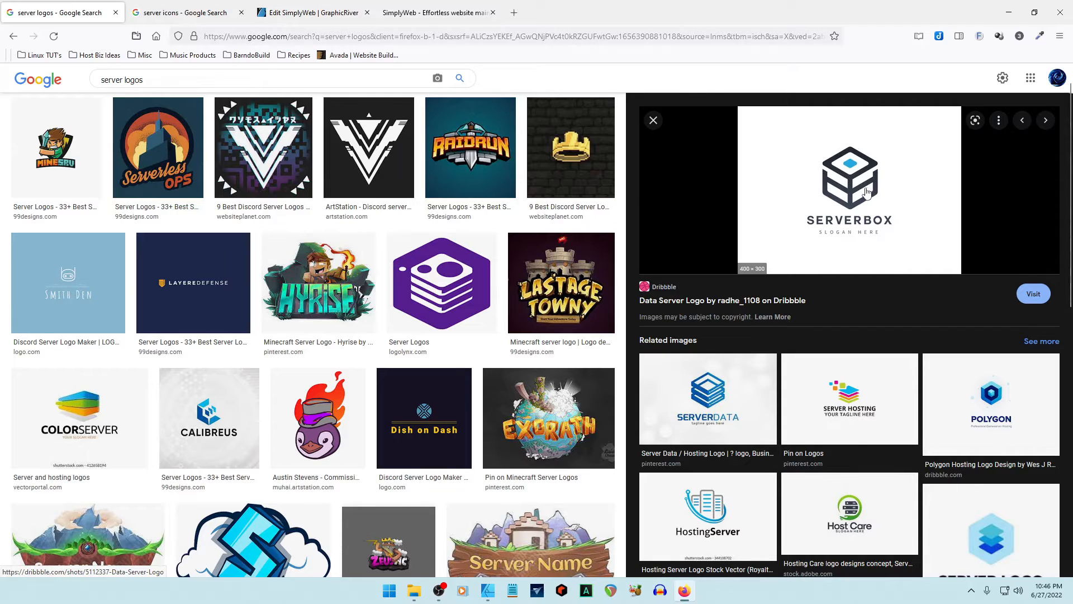
Step: Preview the VectorStock server hosting logo with stacked layers in a hexagon among the related images, then close the preview
scroll(866, 193, "down", 2)
scroll(865, 193, "up", 2)
scroll(903, 214, "down", 3)
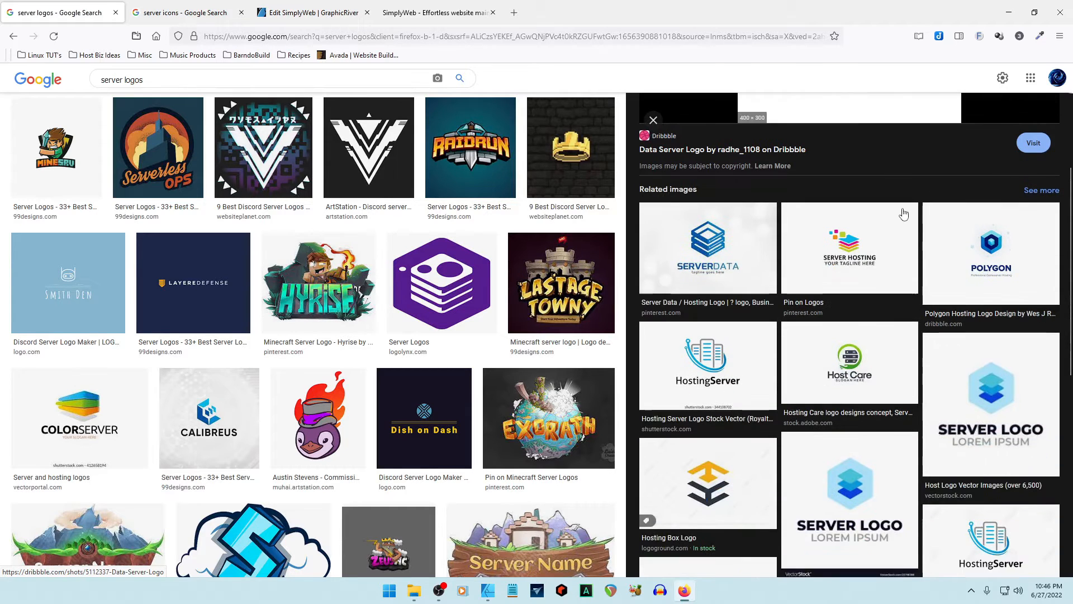
scroll(904, 214, "down", 2)
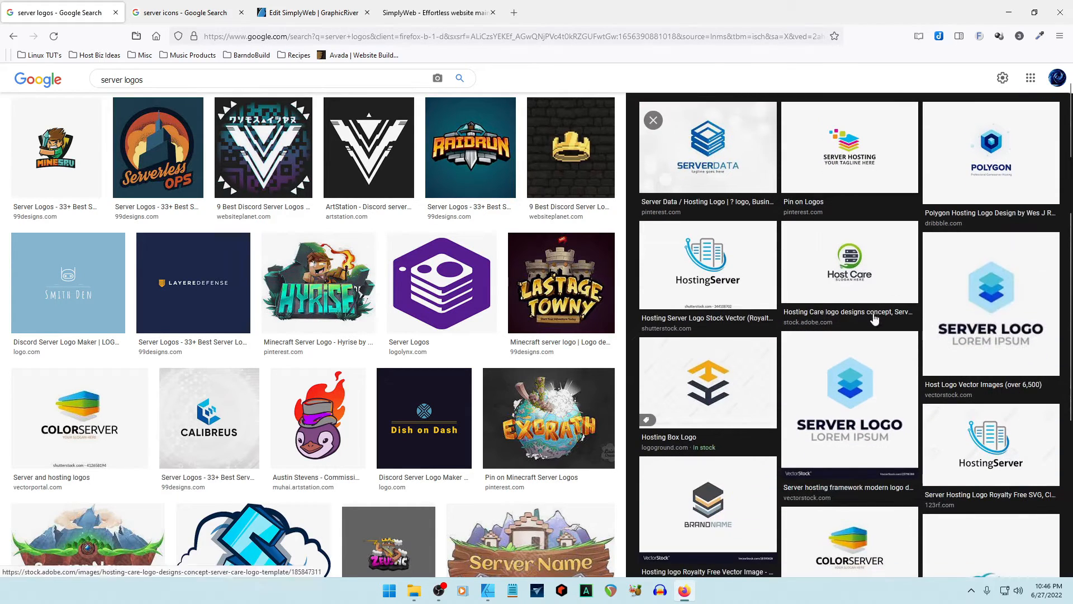
left_click(853, 372)
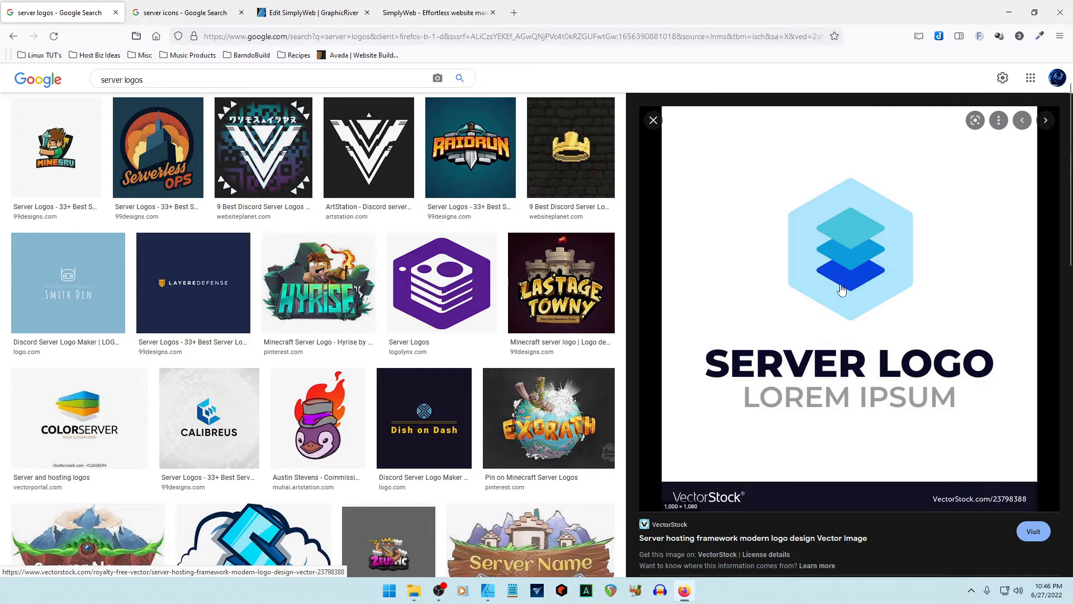
left_click(654, 121)
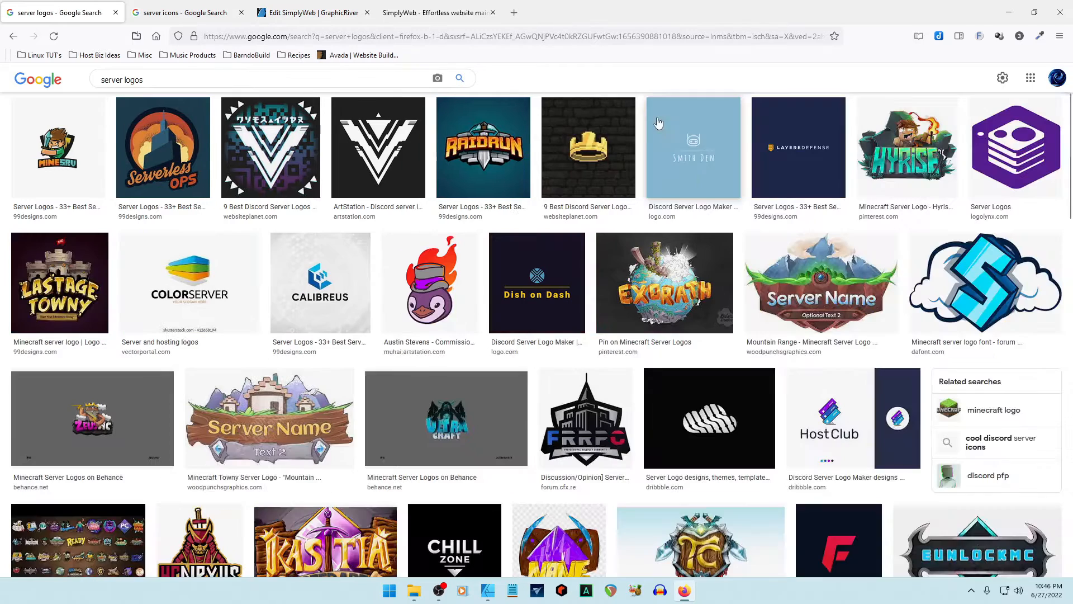
Step: Look through the server logo image results and preview the Host Club logo from Dribbble
scroll(714, 320, "down", 1)
scroll(715, 320, "up", 3)
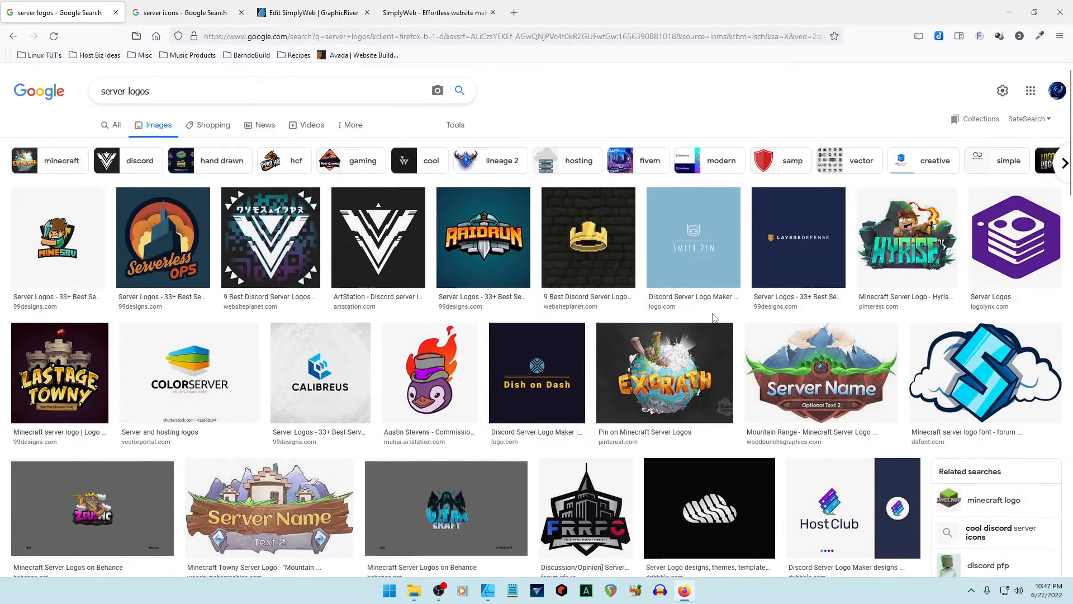
scroll(716, 318, "down", 4)
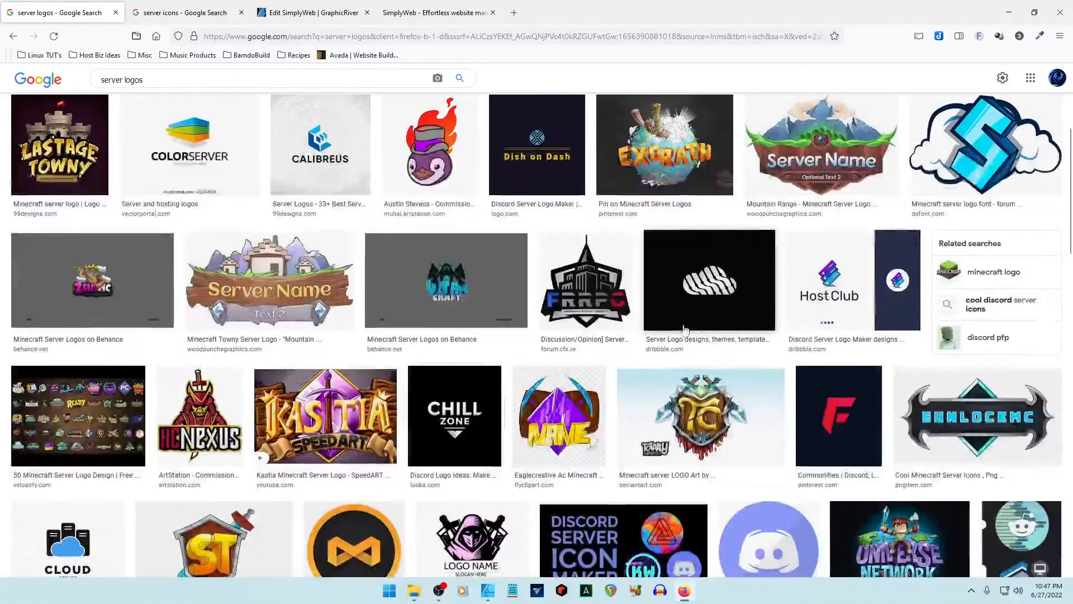
left_click(828, 291)
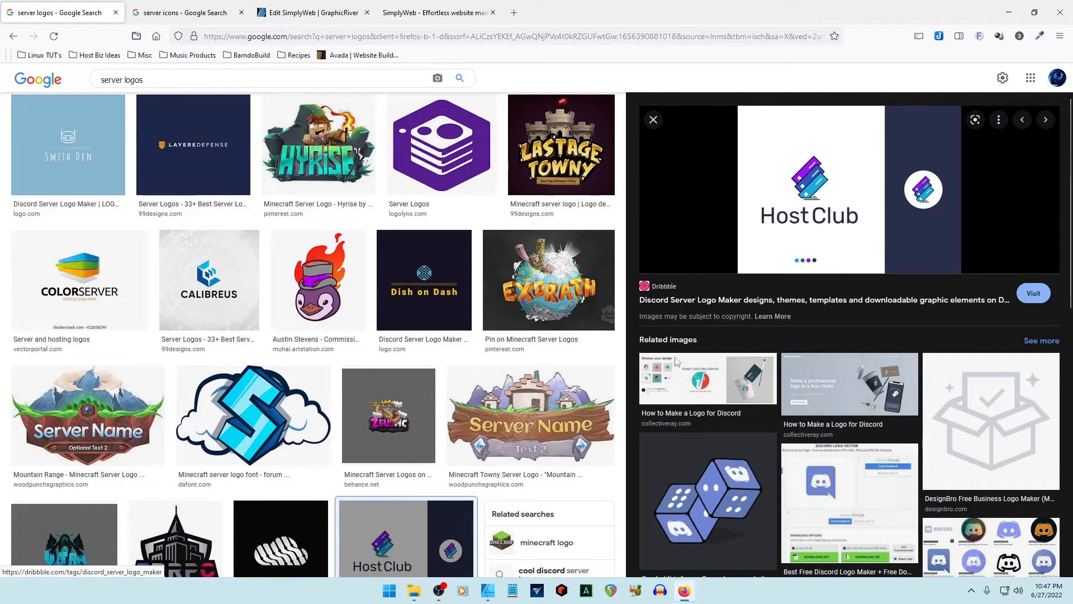
Step: Switch to Affinity Designer and show the hexagon SimplyWeb.me logo in the SimplyWebLogo--06-22 document enlarged and centred
left_click(488, 591)
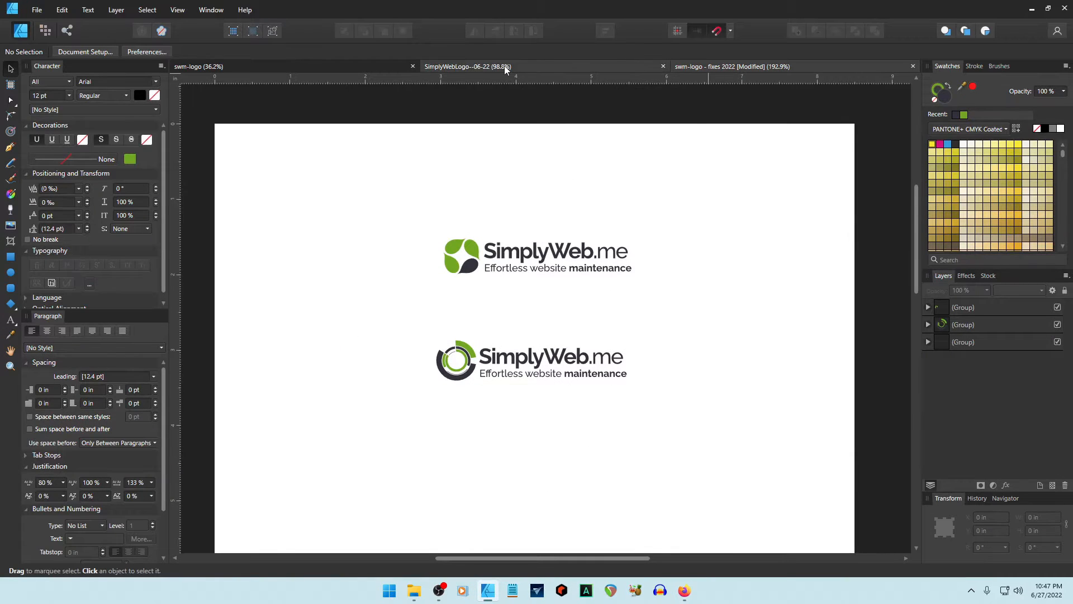
left_click(503, 67)
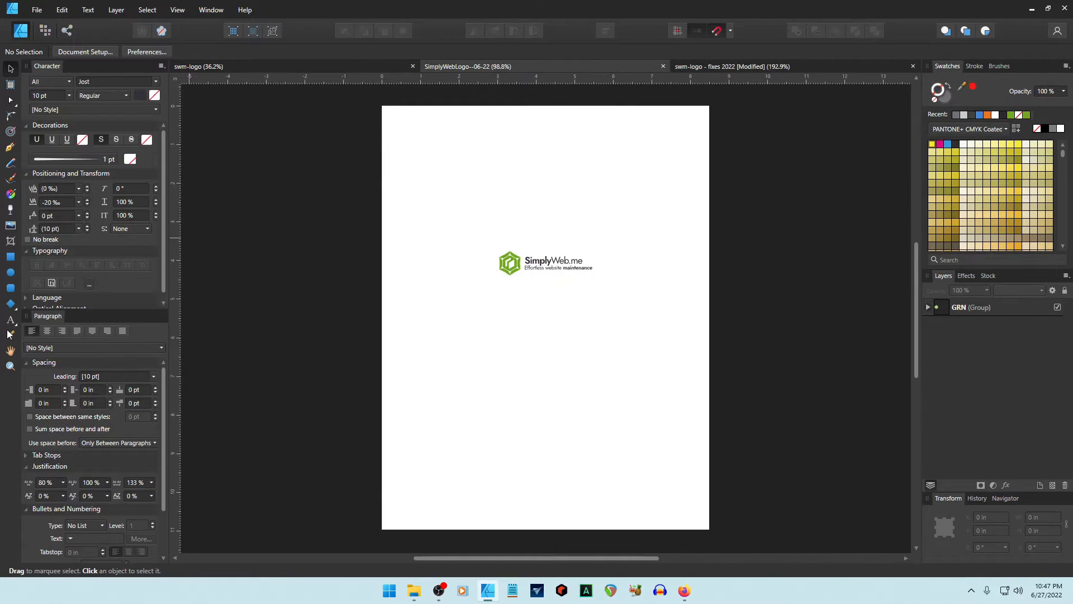
left_click(10, 367)
left_click_drag(481, 234, 810, 353)
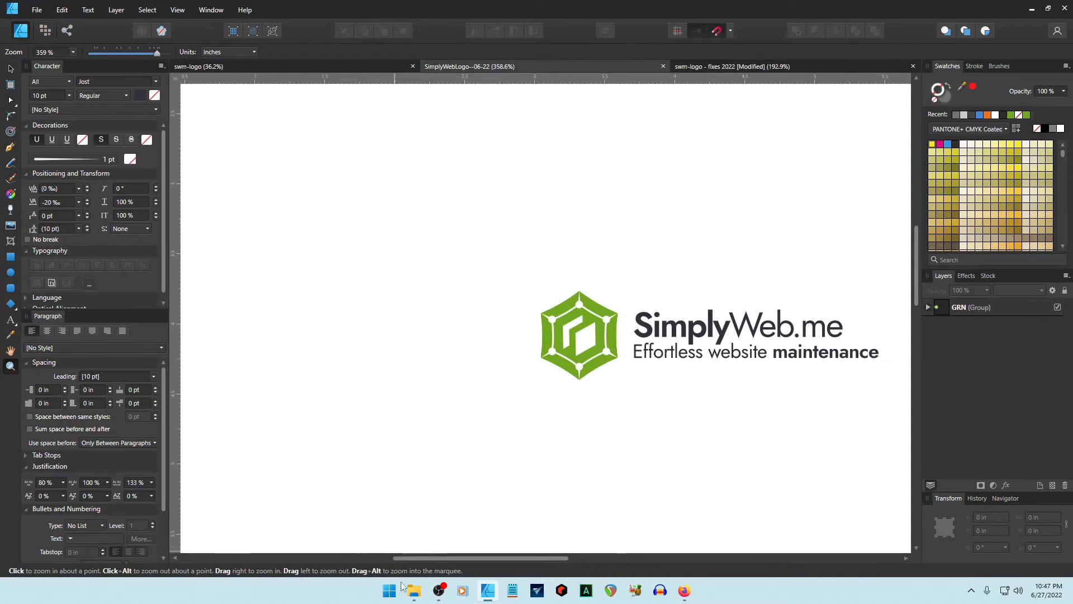
left_click_drag(443, 559, 512, 558)
left_click_drag(498, 334, 532, 386)
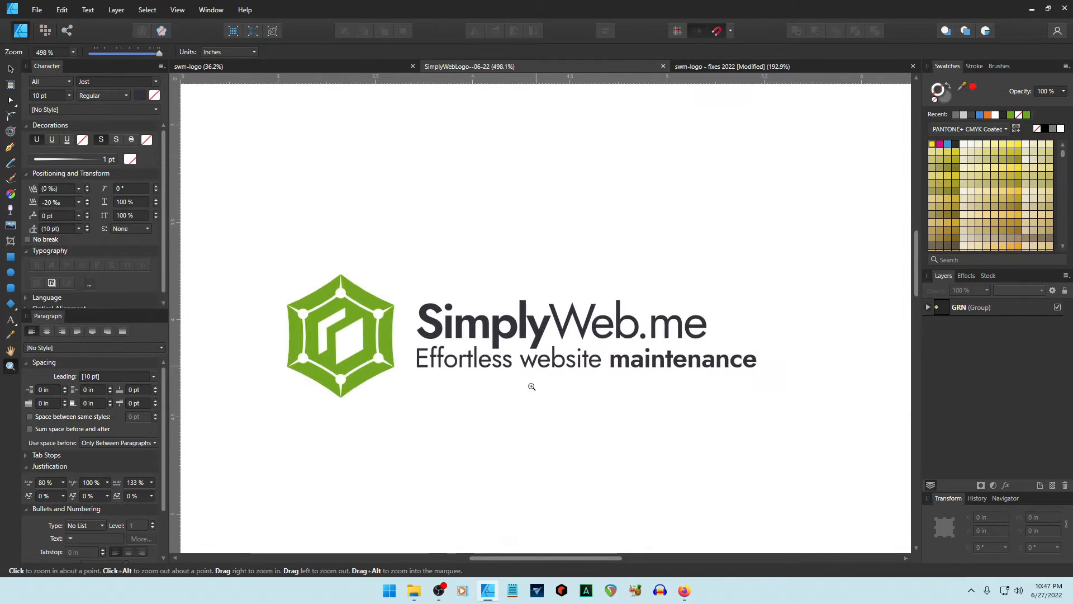
left_click_drag(524, 559, 506, 559)
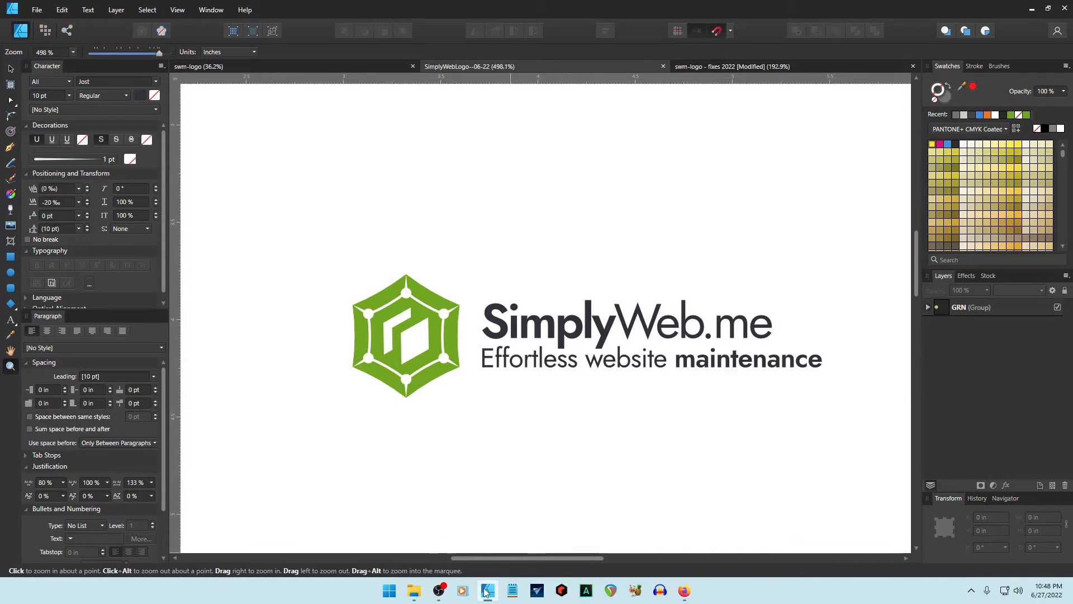
Step: Return to Firefox, close the Host Club preview and examine the remaining server logo image results for usable shapes
mouse_move(486, 592)
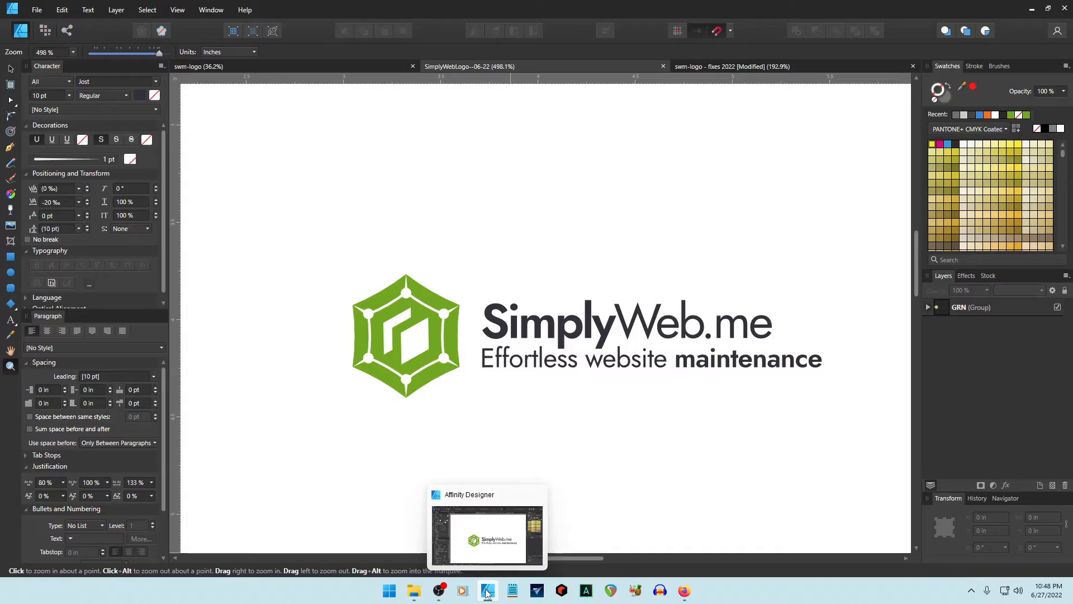
left_click(486, 592)
left_click(654, 123)
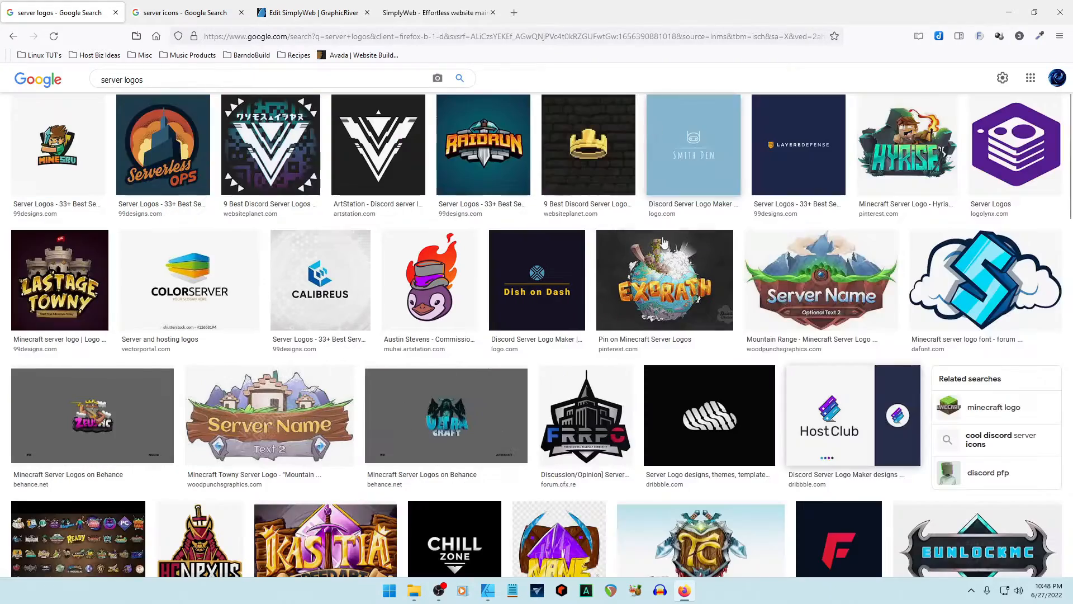
scroll(613, 389, "down", 5)
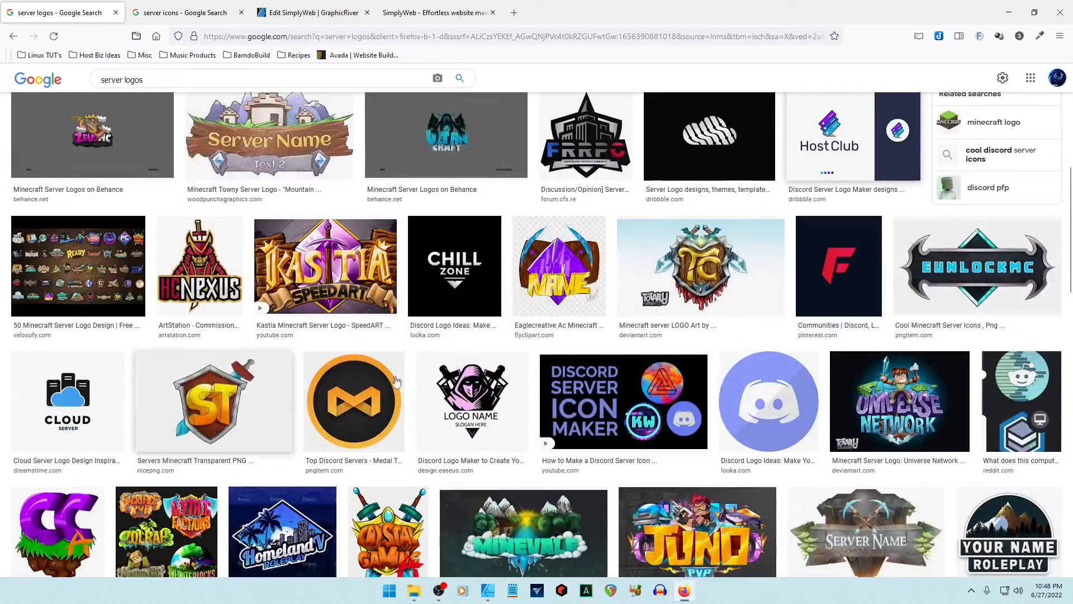
scroll(395, 381, "down", 2)
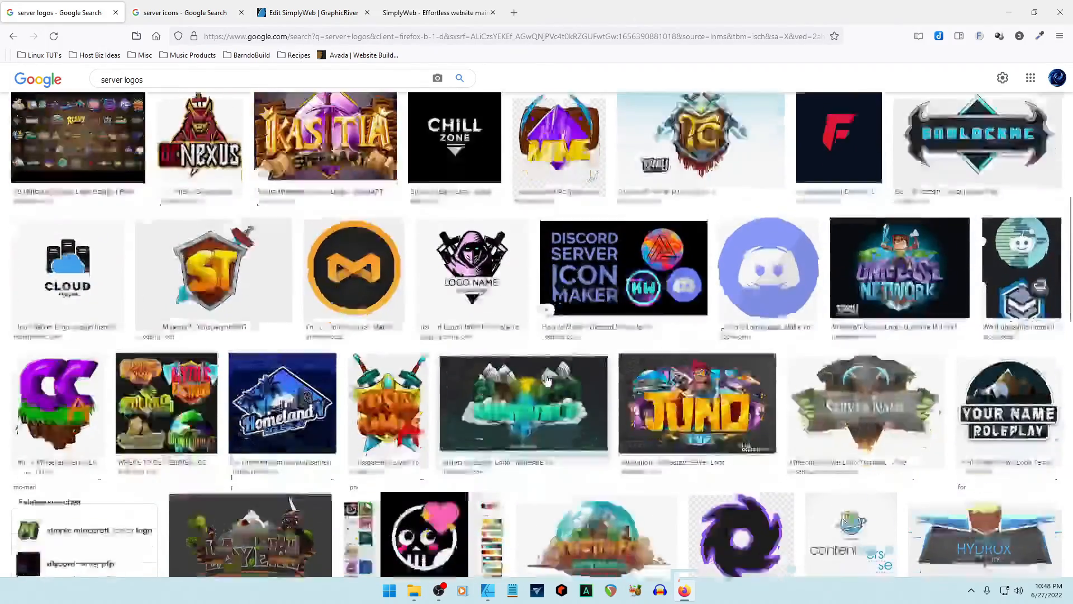
scroll(546, 380, "down", 2)
scroll(542, 380, "down", 2)
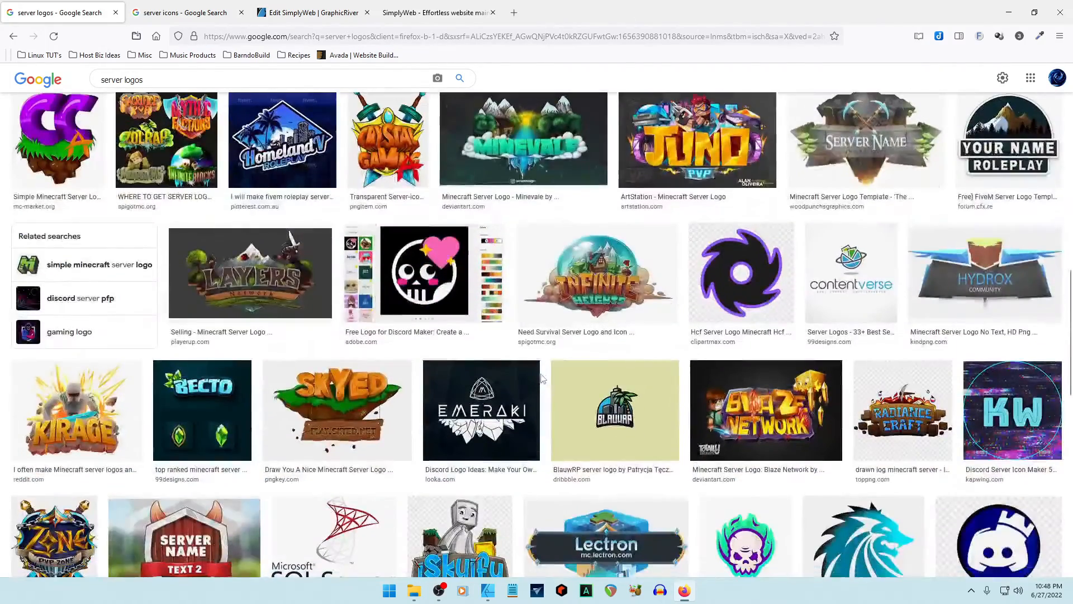
scroll(541, 380, "down", 6)
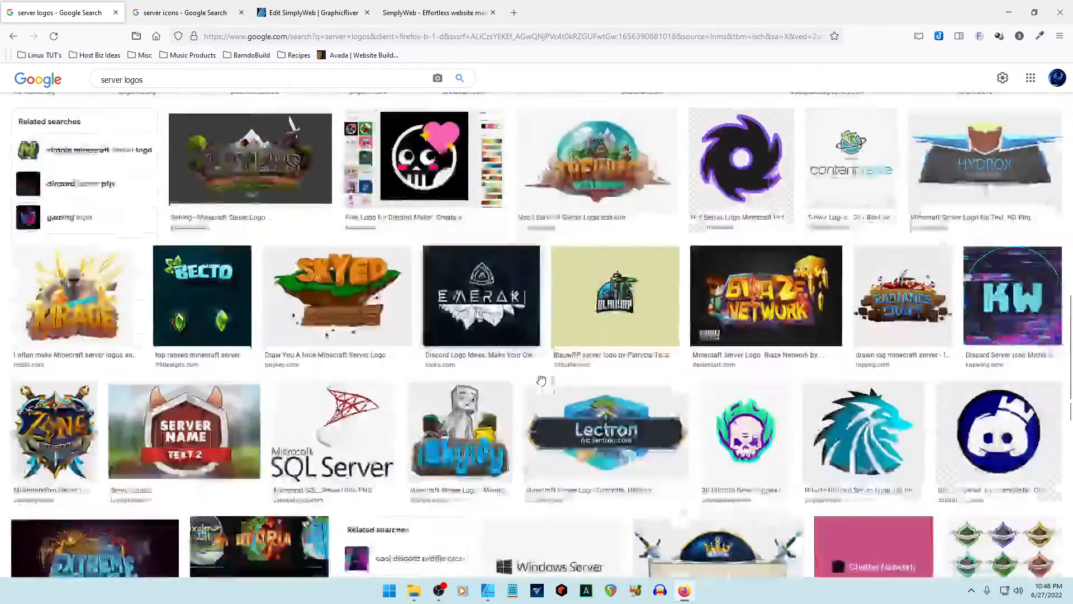
scroll(541, 379, "up", 10)
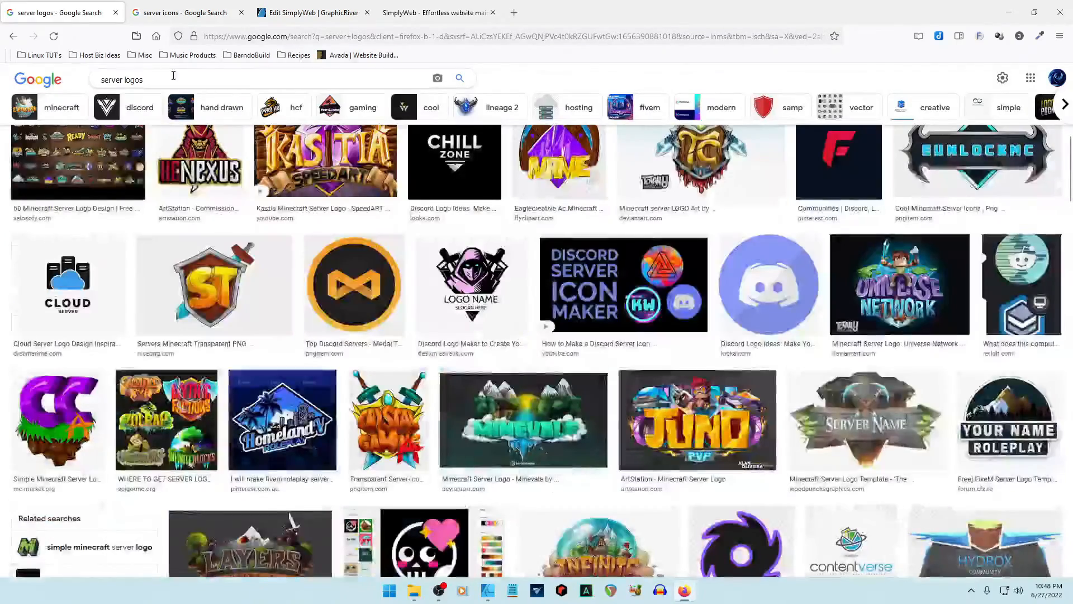
Step: Search Google Images for "sw logo ideas" and preview the shield-shaped SW logo from 99designs
left_click(91, 82)
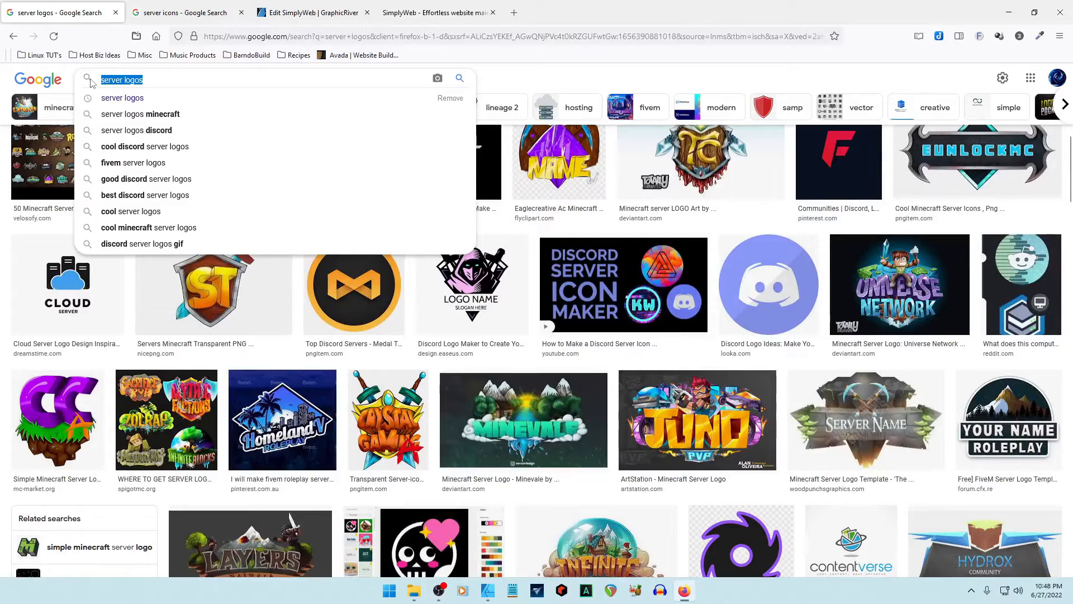
type("sw")
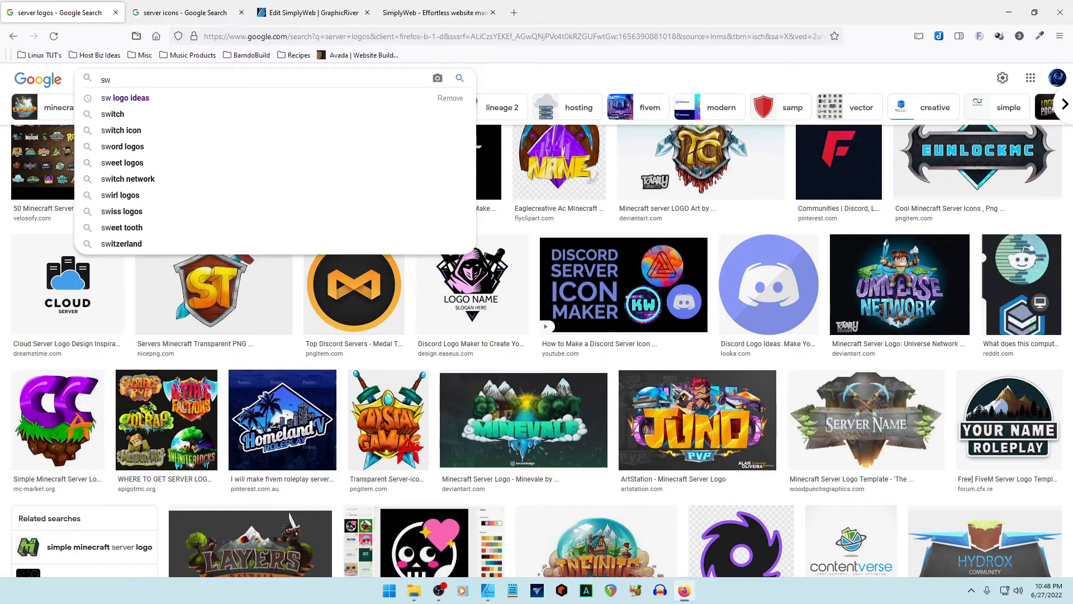
left_click(124, 98)
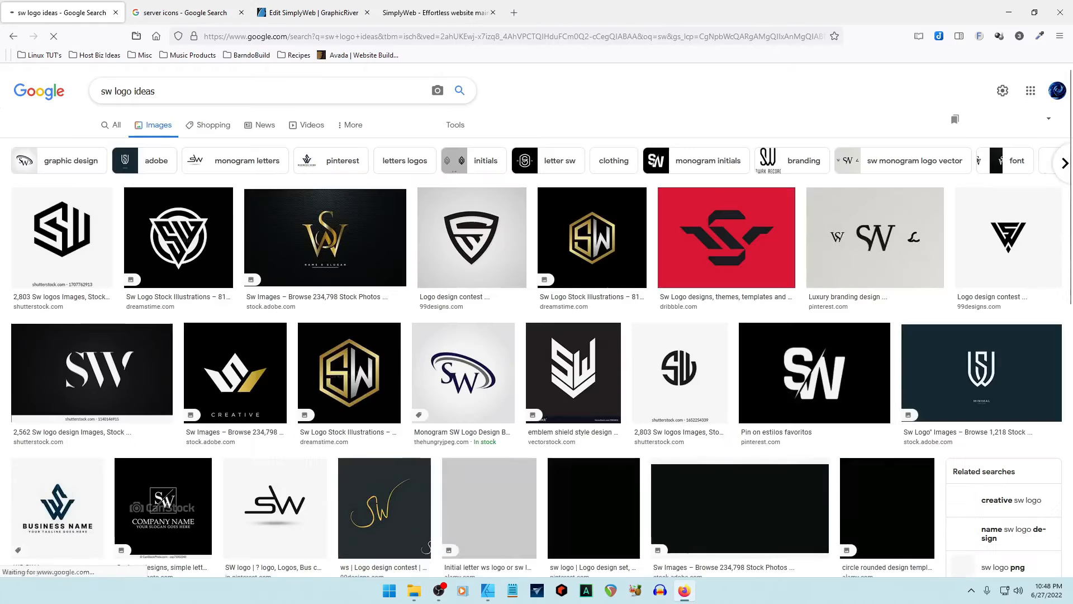
left_click(471, 242)
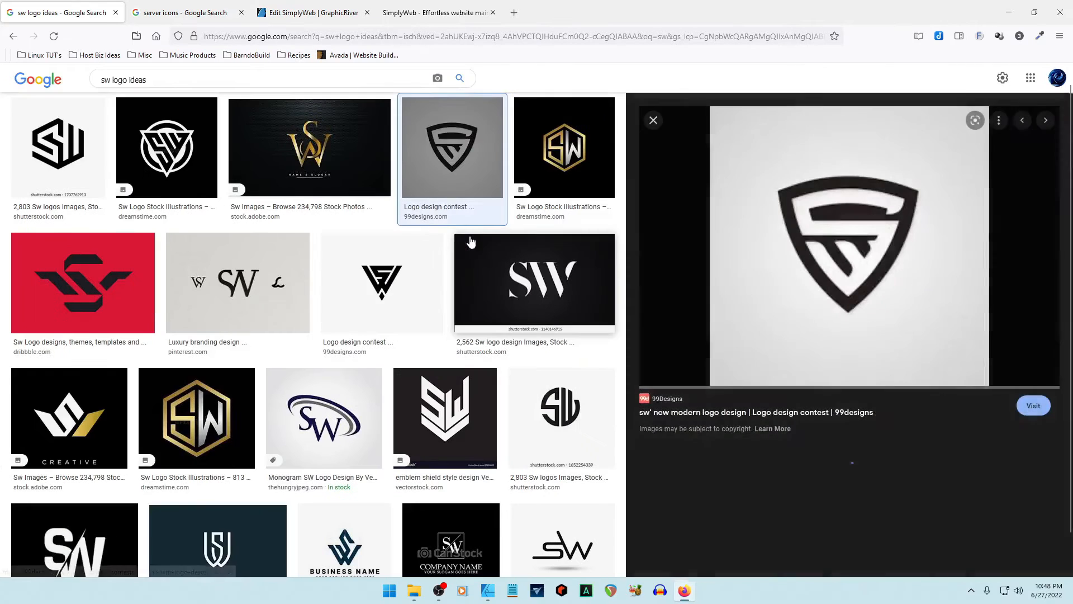
left_click(654, 120)
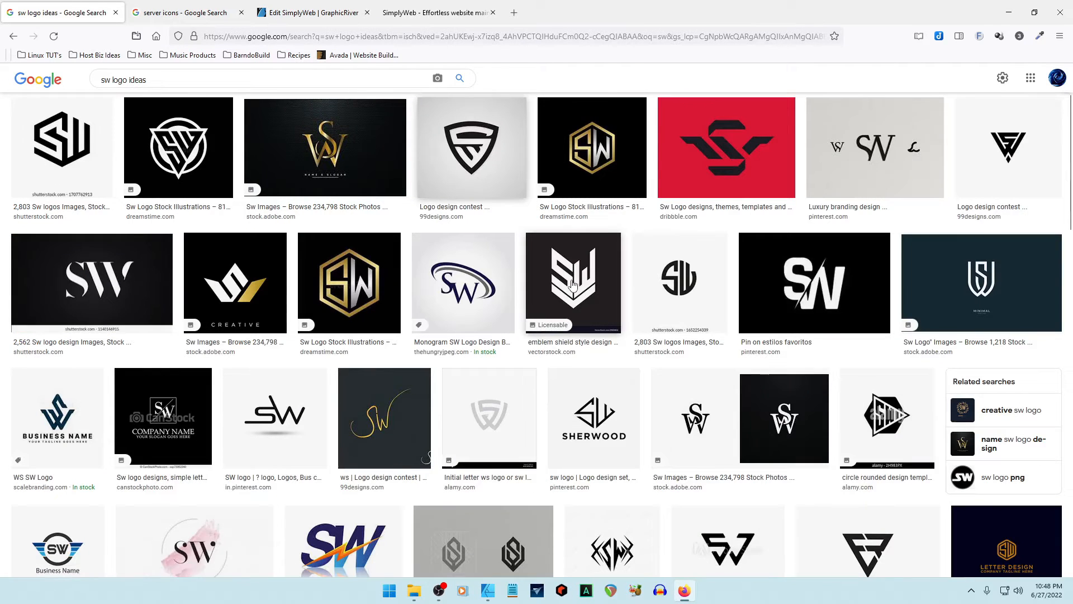
Step: Preview the triangular SW logo from the 99designs logo design contest in the results, then close the preview
scroll(573, 285, "down", 3)
scroll(573, 285, "down", 2)
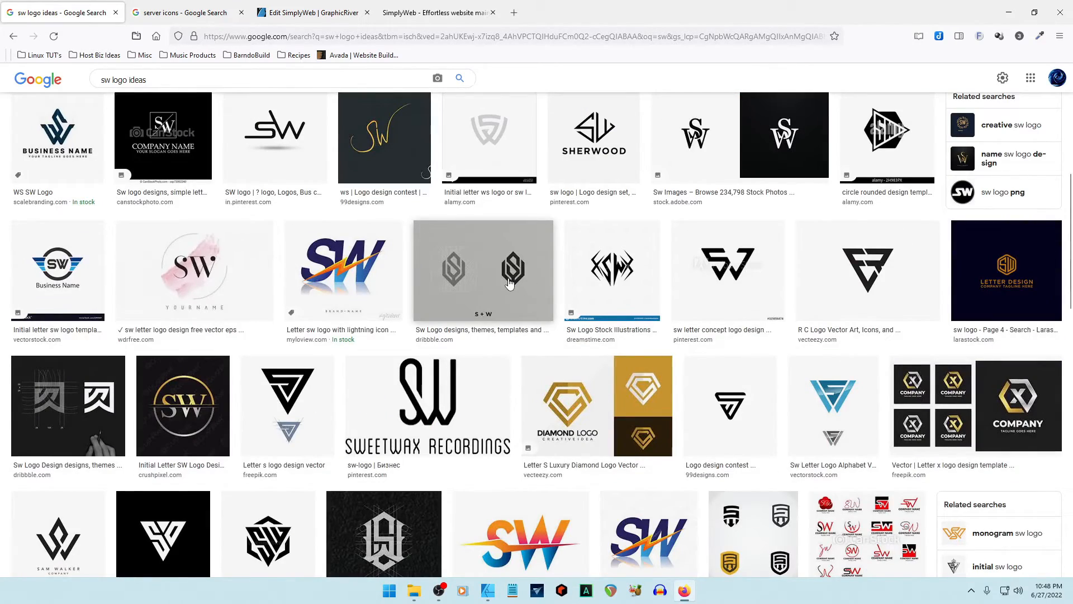
scroll(510, 284, "down", 2)
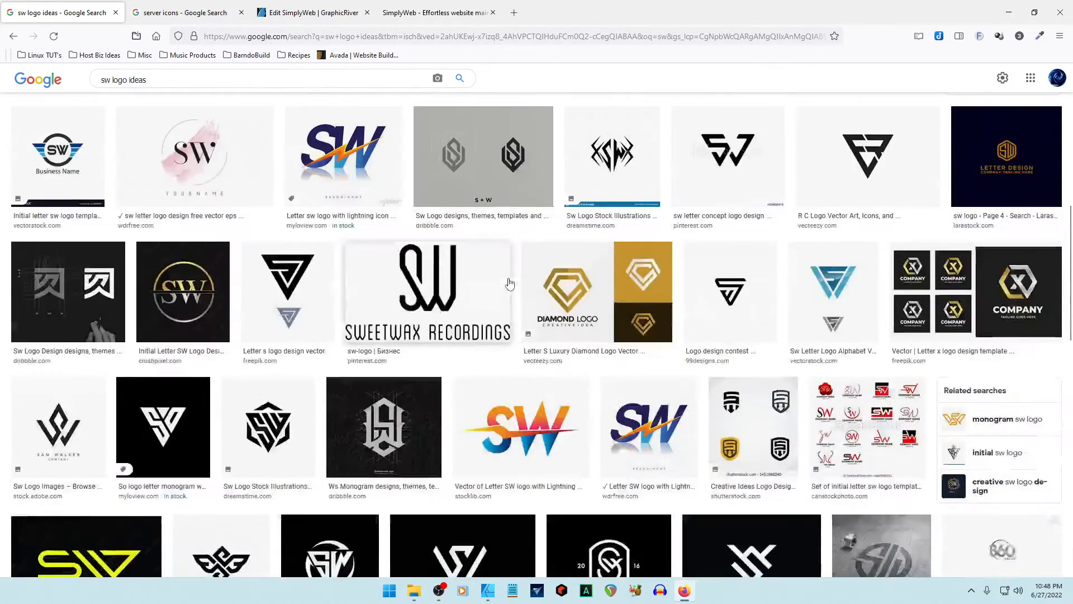
left_click(752, 299)
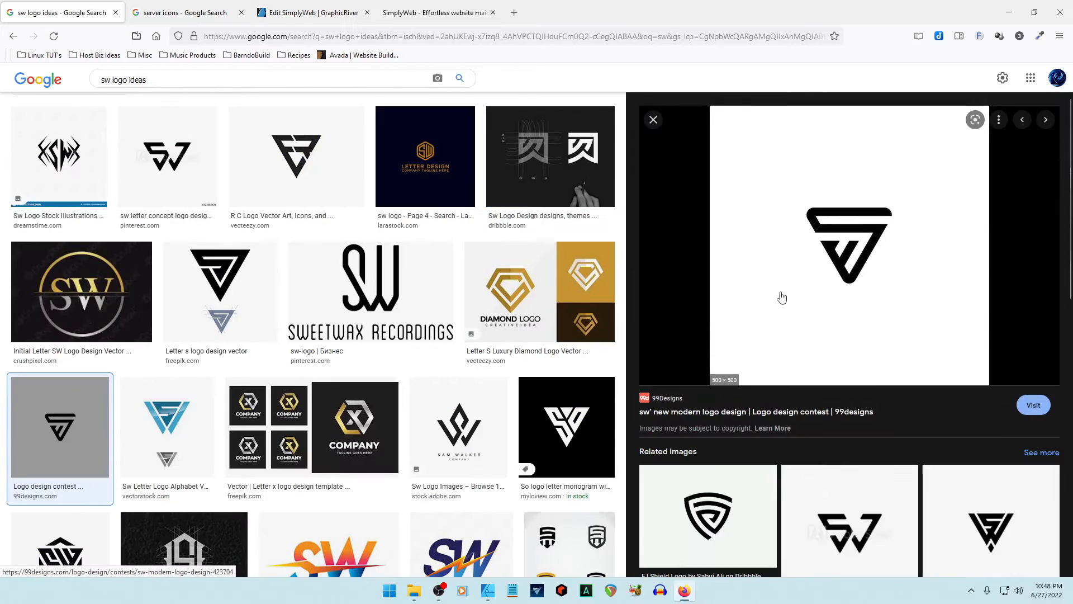
left_click(653, 119)
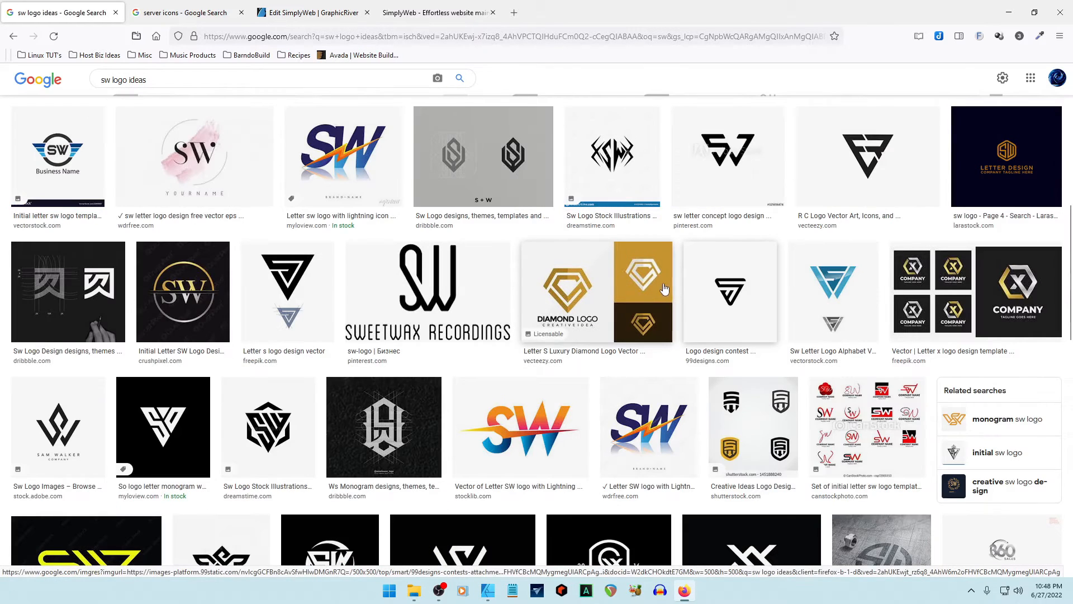
left_click(736, 300)
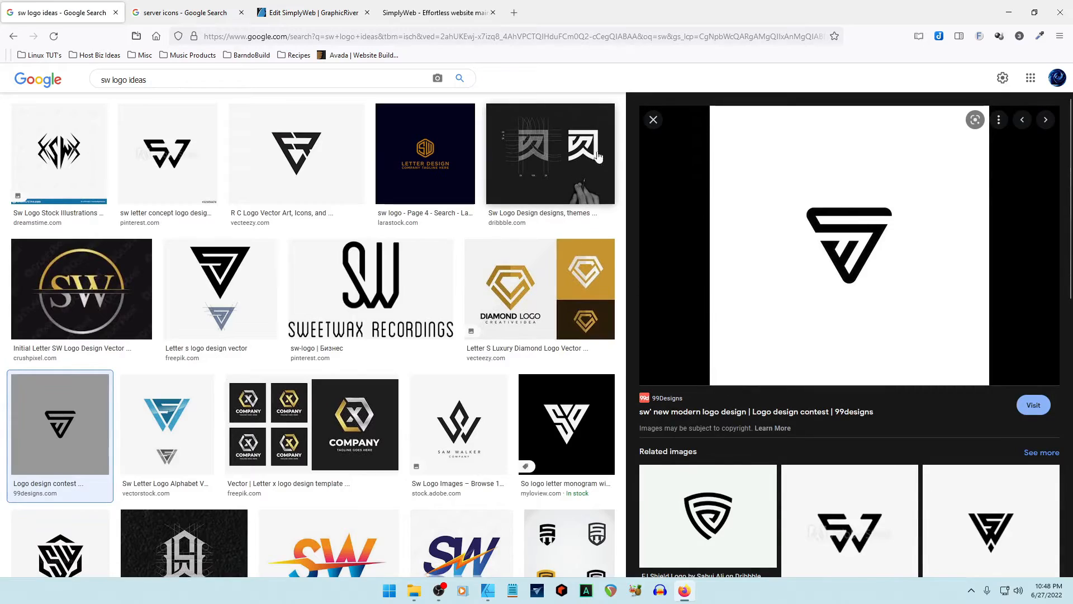
left_click(653, 119)
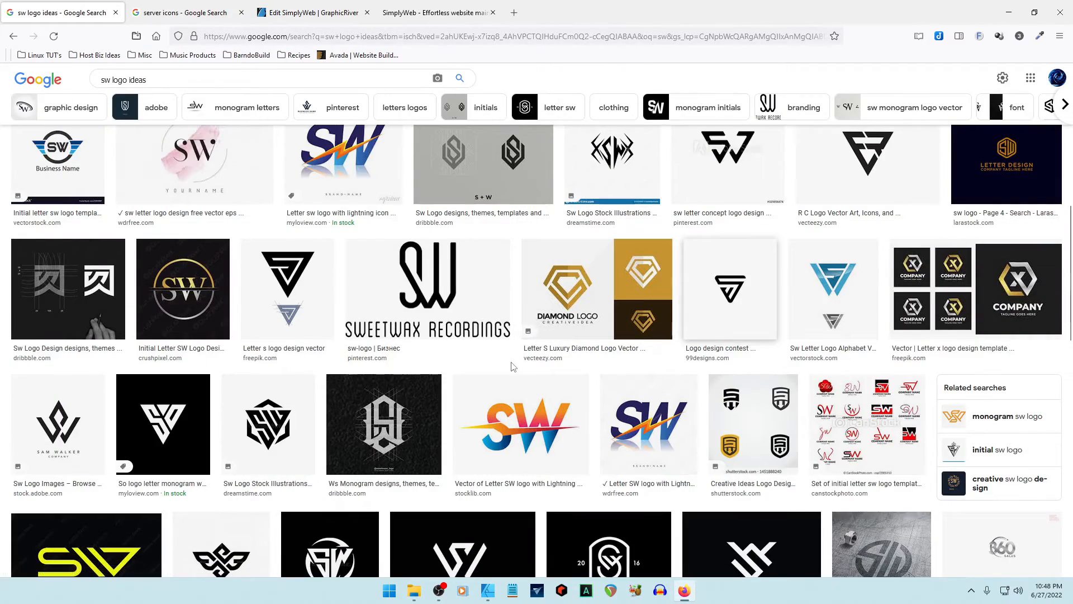
Step: Examine further SW logo image results for monogram and hexagon designs usable as inspiration
scroll(503, 367, "down", 3)
scroll(503, 368, "down", 2)
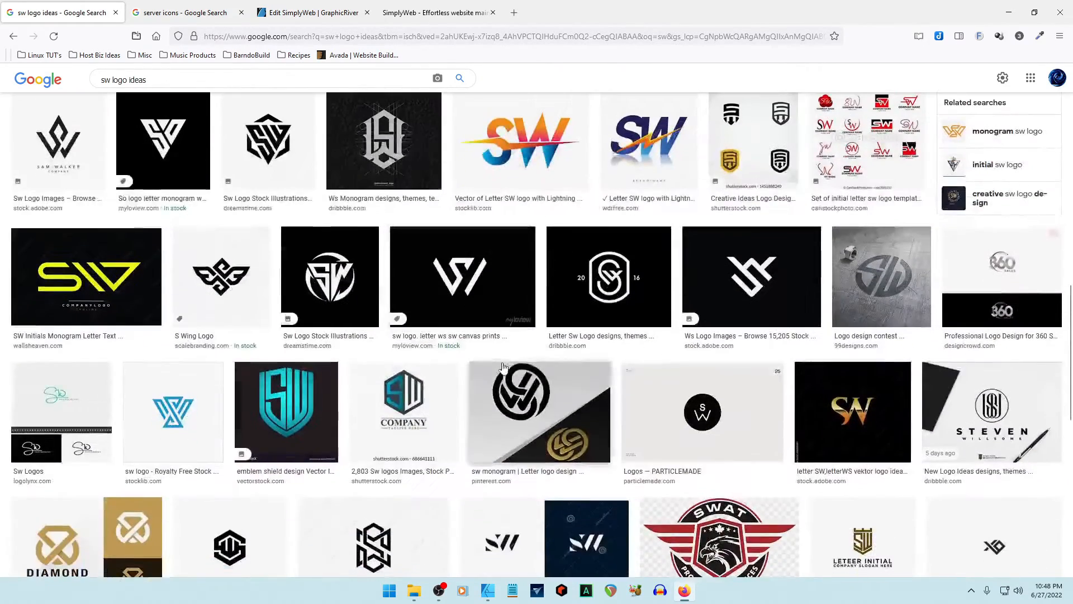
scroll(494, 416, "down", 3)
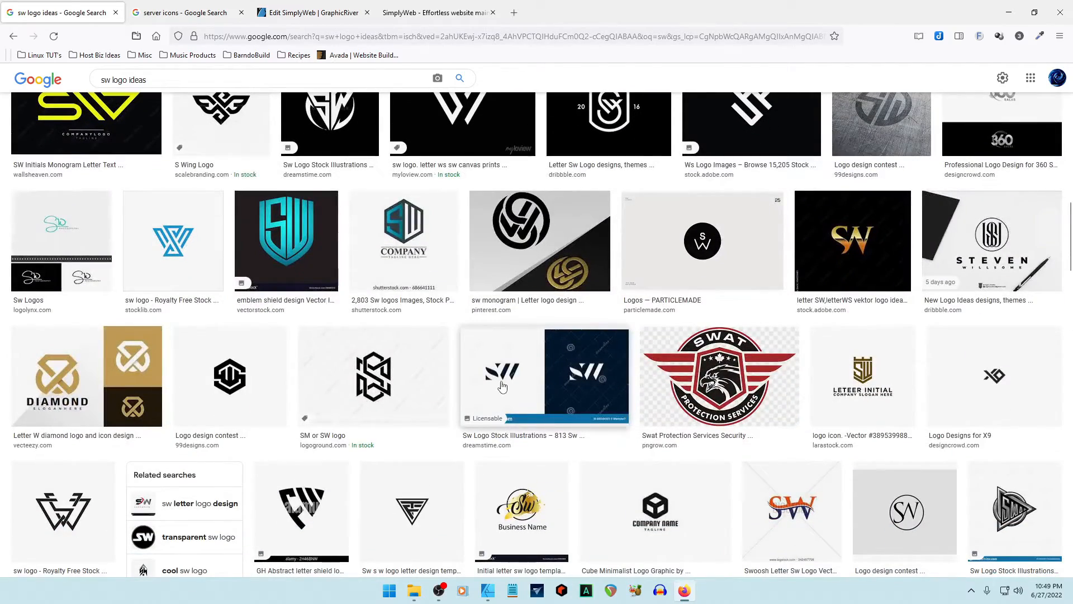
scroll(502, 386, "down", 2)
scroll(501, 385, "down", 3)
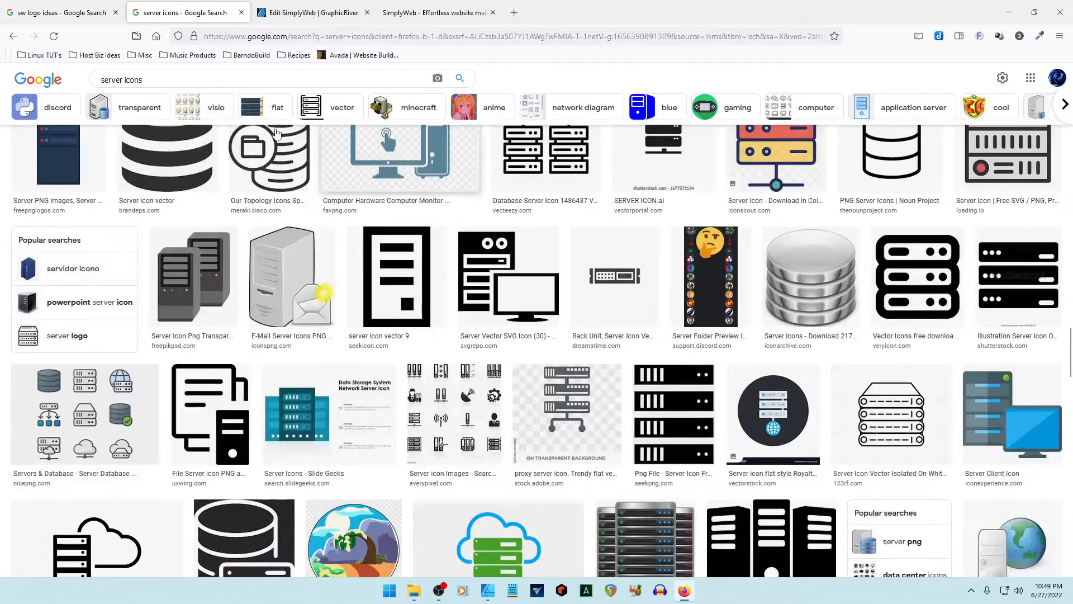
Step: Replace the server icons search in Google Images with a search for "real estate icons"
left_click(185, 12)
triple_click(166, 80)
key("BackSpace")
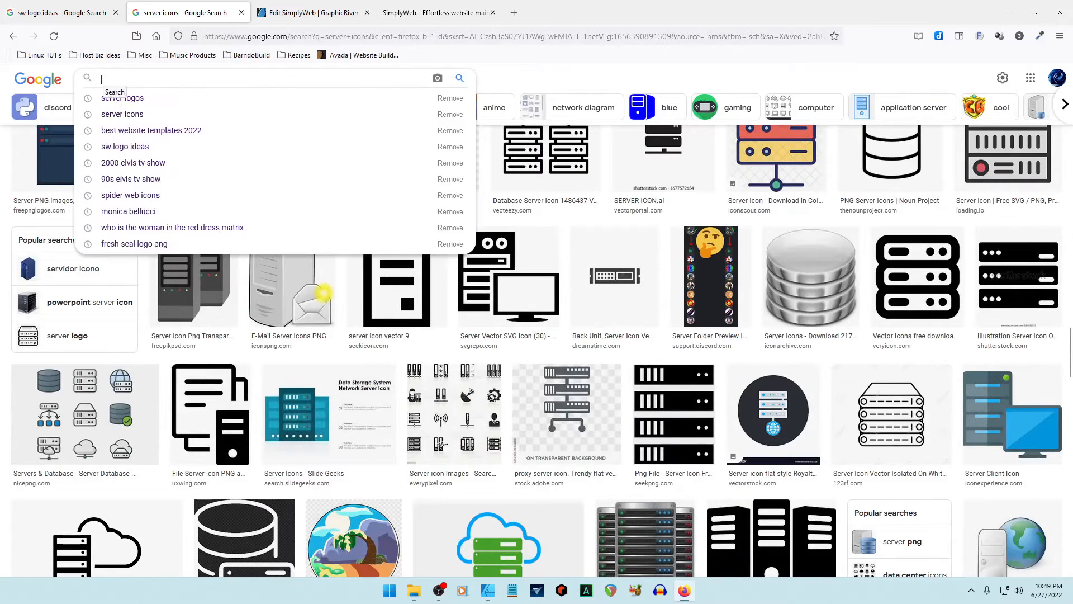
type("real estate icons")
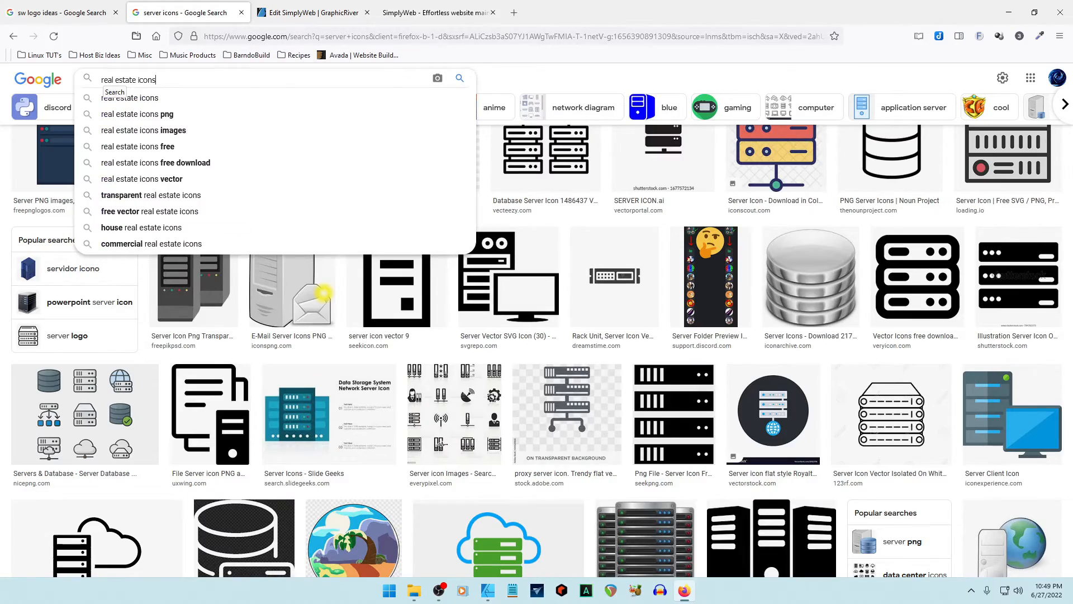
key("Return")
Step: Examine the real estate icon image results for common house and building motifs usable as logo inspiration
scroll(497, 358, "down", 3)
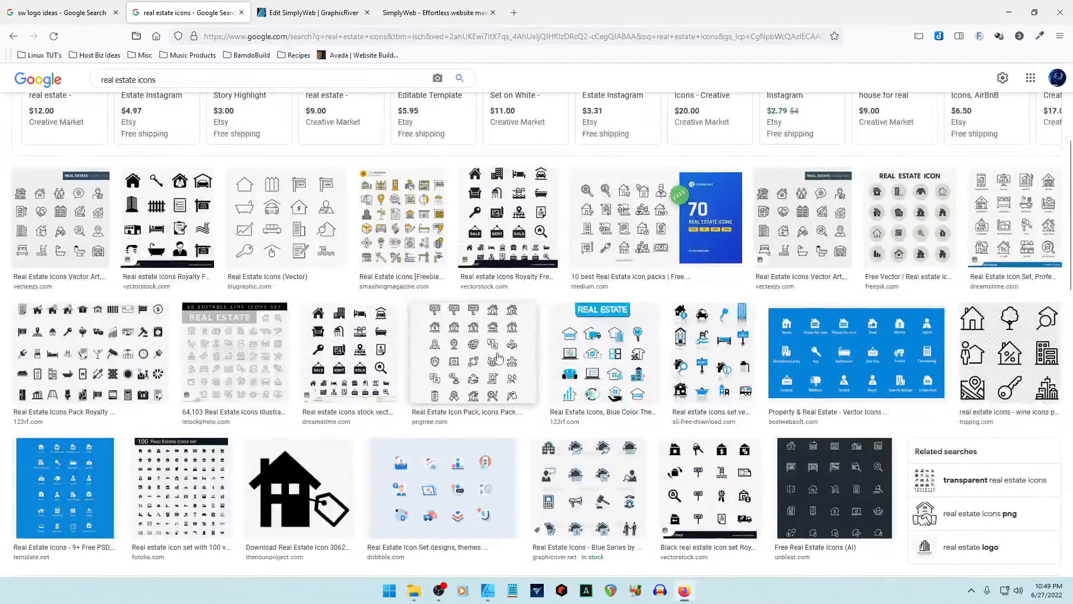
scroll(578, 446, "down", 2)
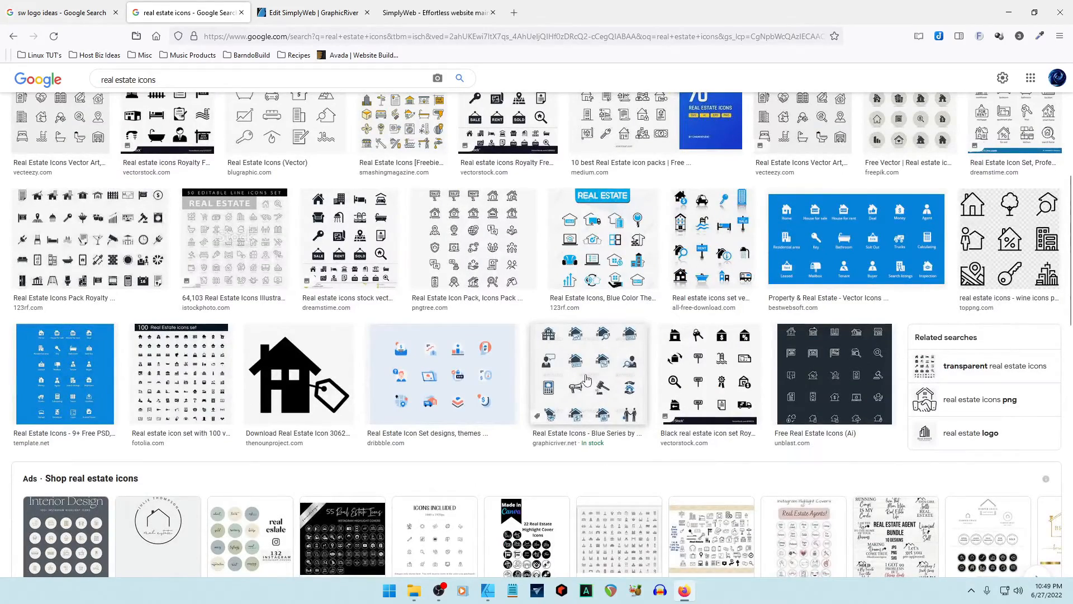
scroll(586, 380, "down", 2)
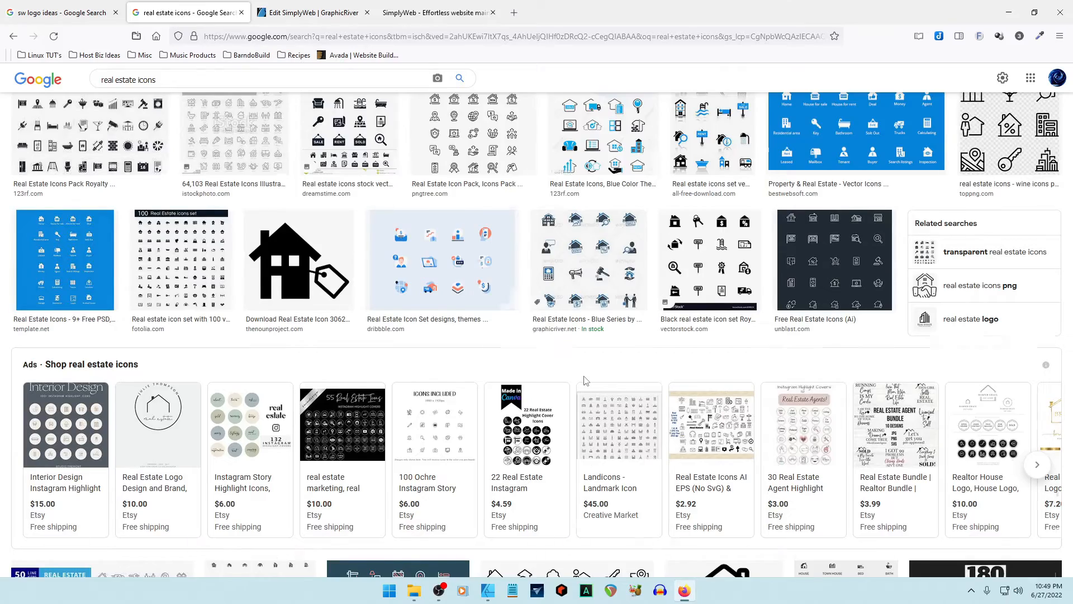
scroll(585, 380, "down", 2)
scroll(584, 382, "down", 2)
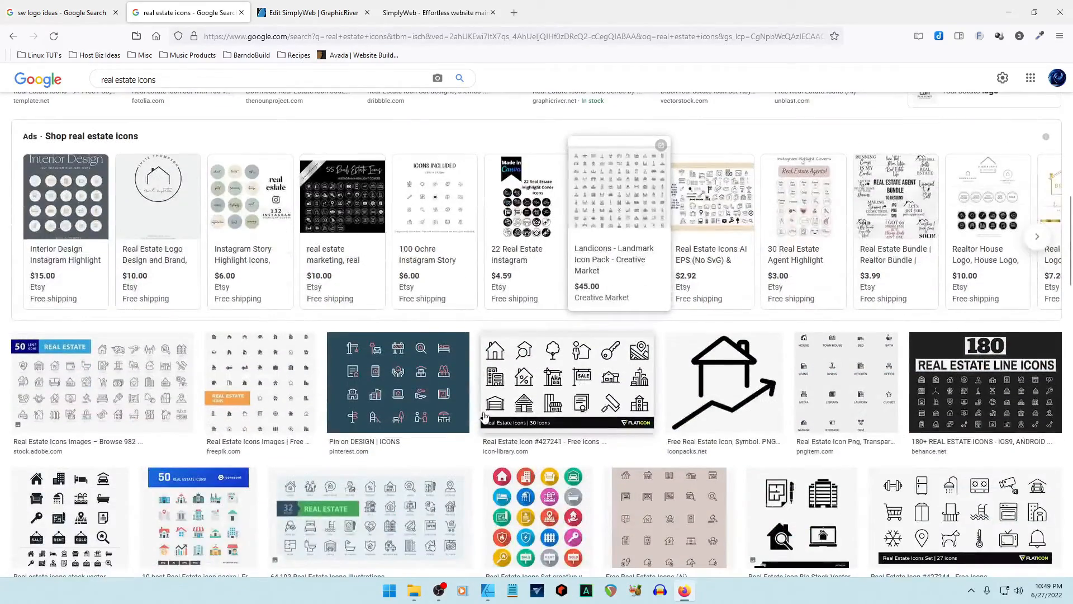
scroll(486, 417, "down", 2)
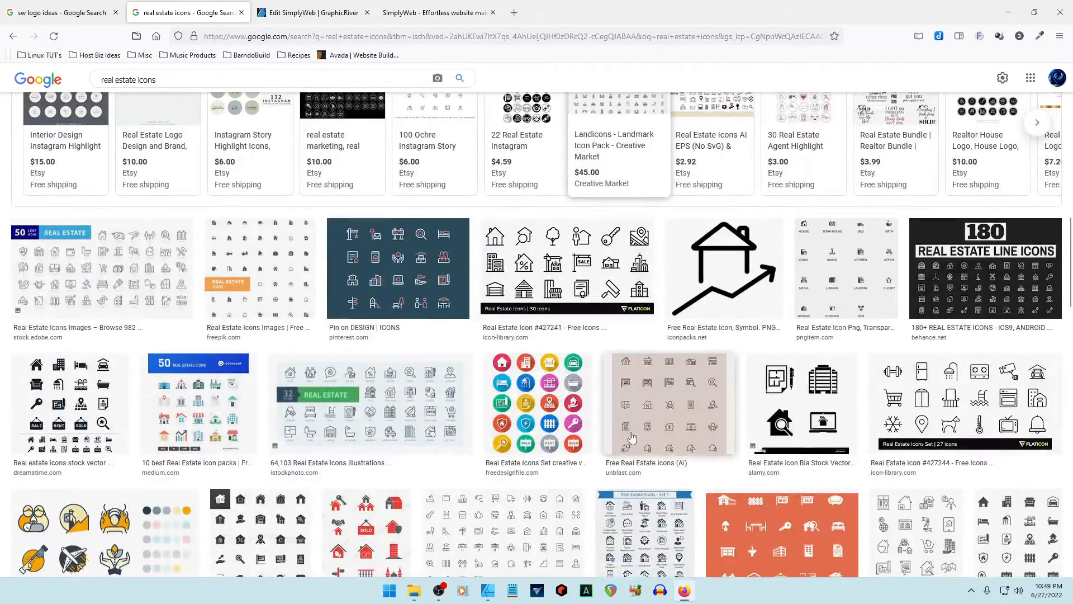
scroll(637, 436, "down", 3)
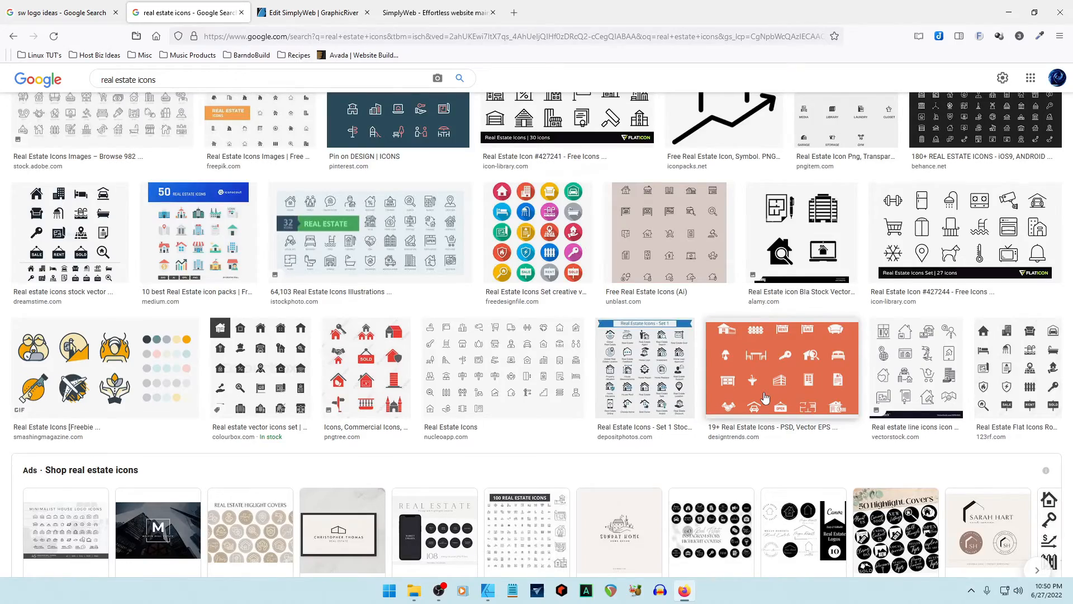
scroll(765, 397, "down", 6)
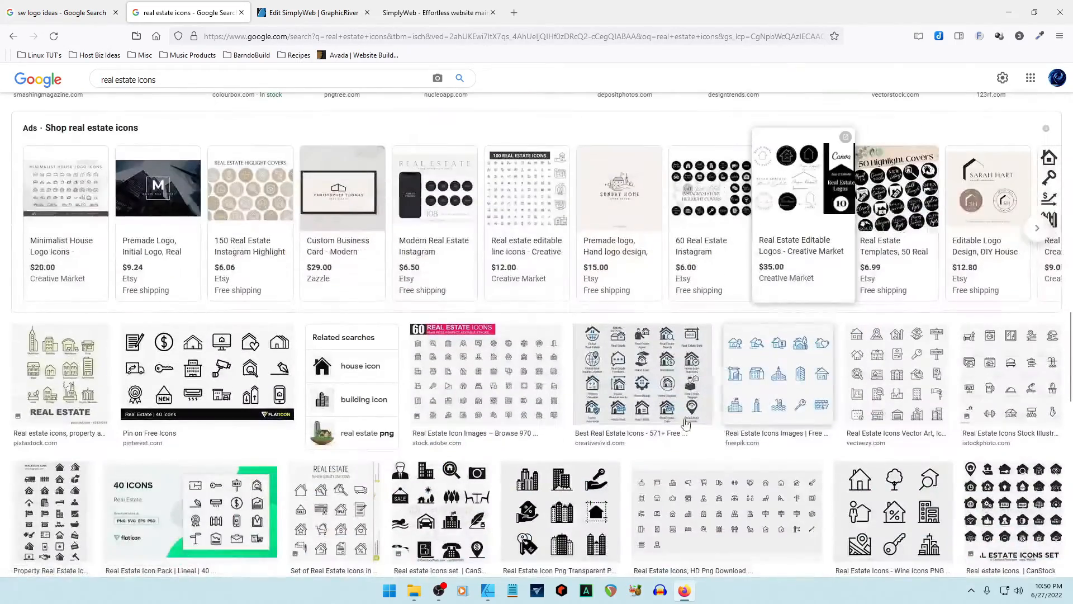
scroll(720, 415, "down", 3)
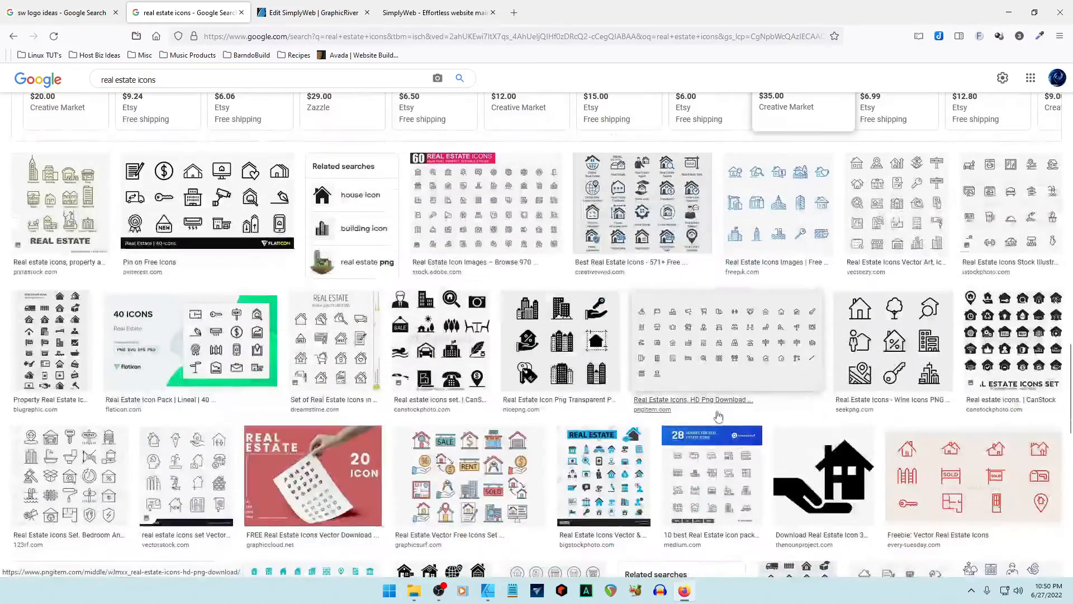
scroll(719, 414, "down", 3)
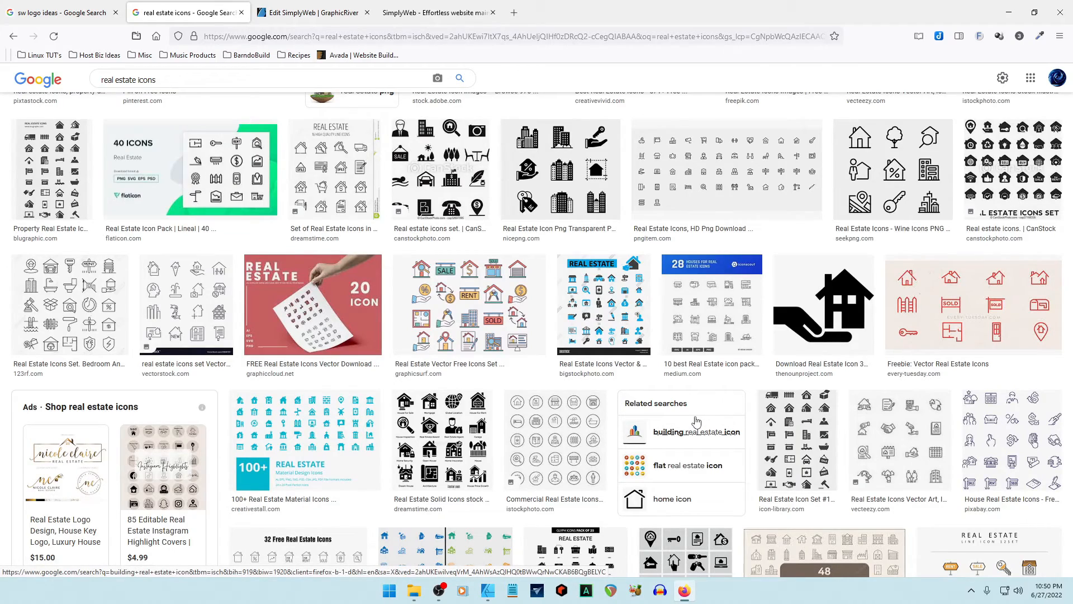
scroll(696, 420, "down", 5)
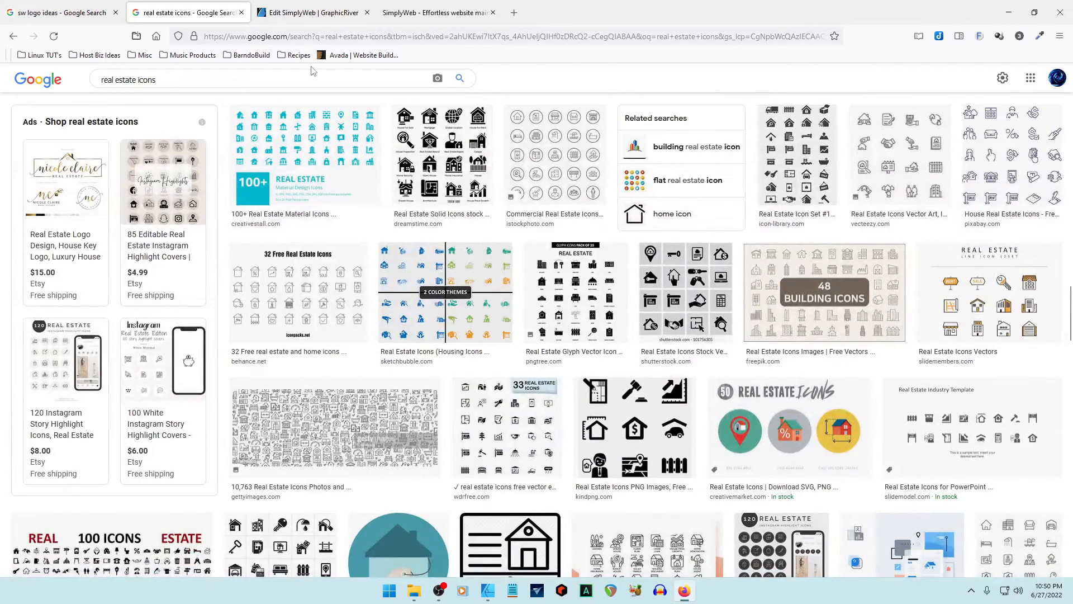
Step: Search Google Images for "financial icons" and preview the 120 Business and Finance icon set from Depositphotos
triple_click(172, 80)
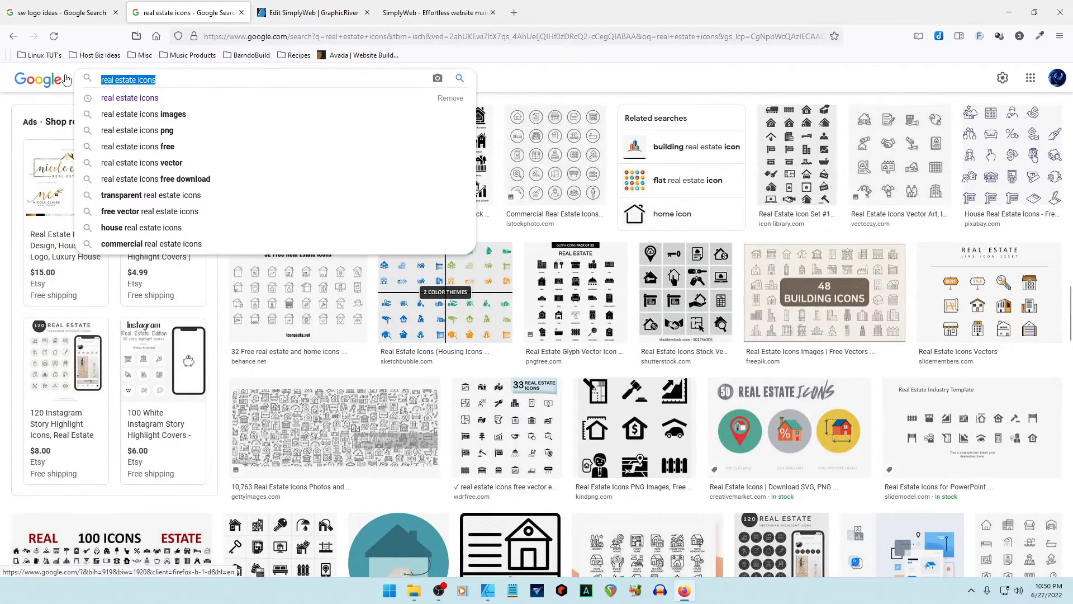
type("financial icons")
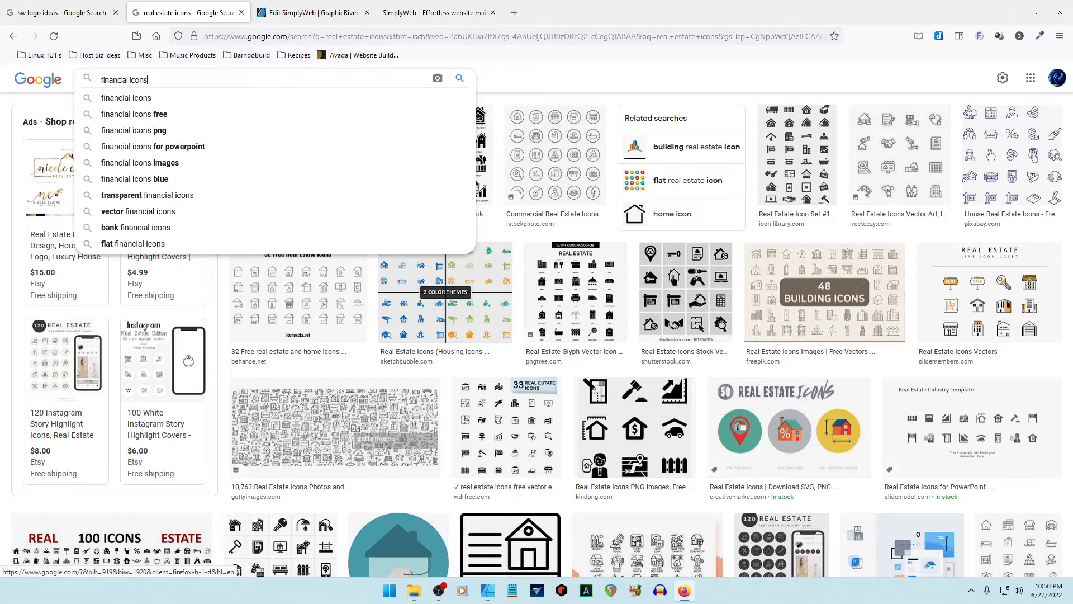
key("Return")
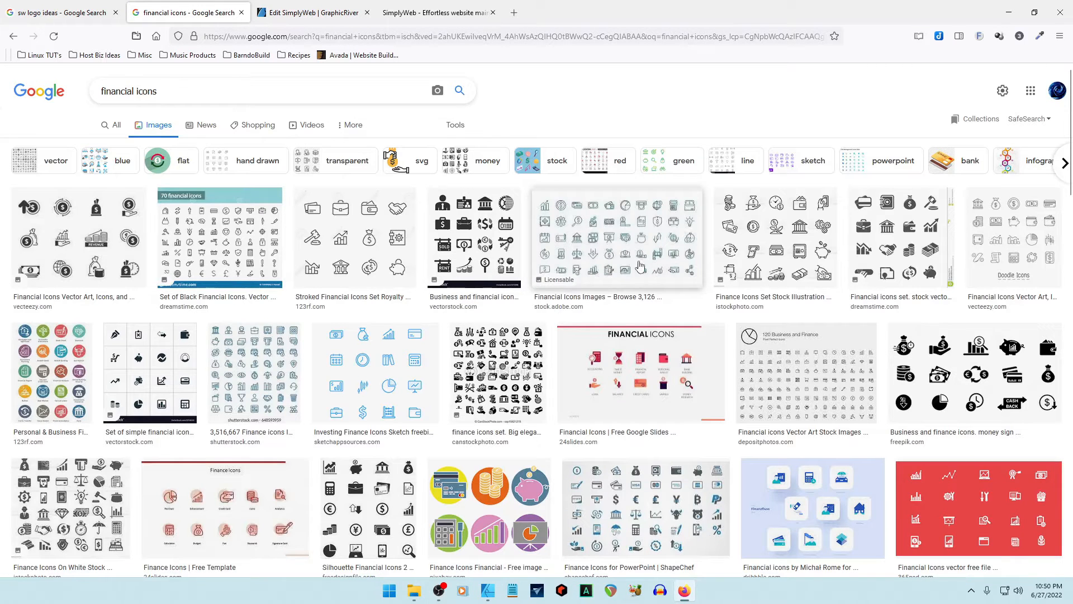
left_click(754, 344)
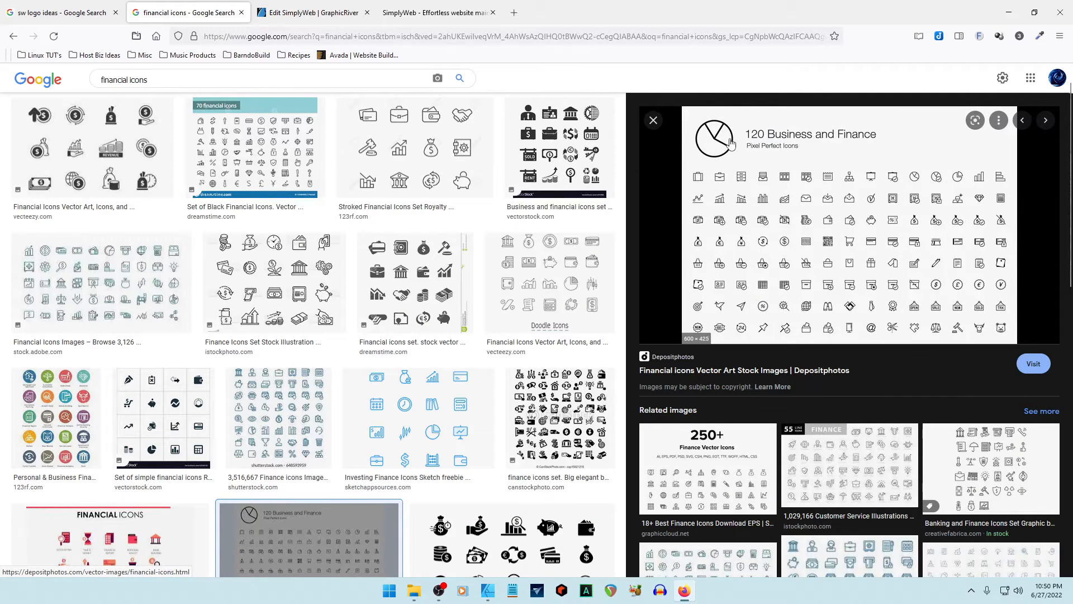
Step: Preview the Investing Finance Icons set from Sketch App Sources and look through its related images
left_click(451, 426)
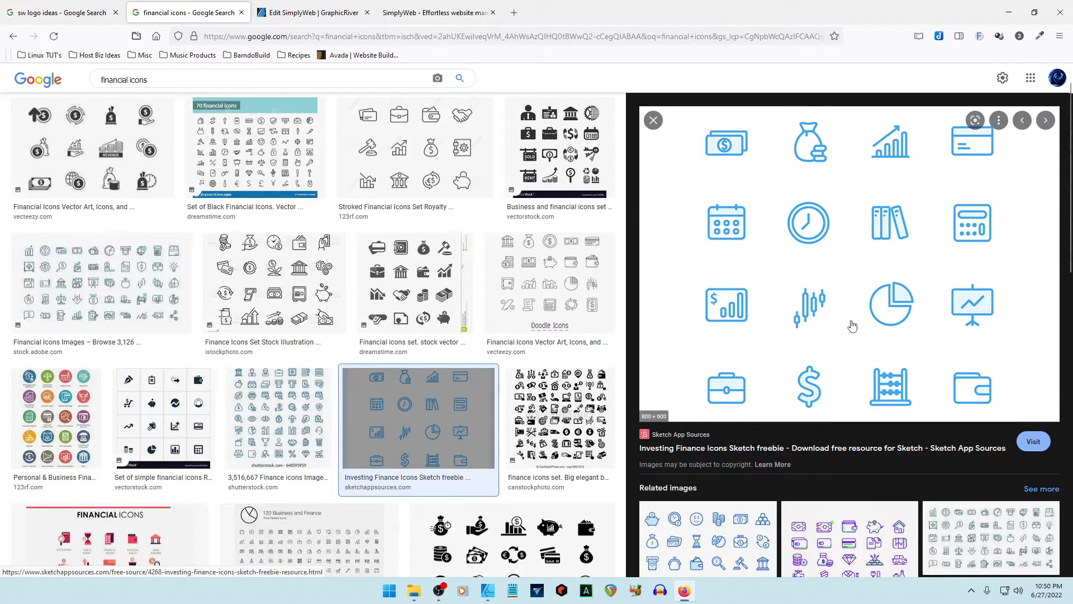
scroll(850, 326, "down", 5)
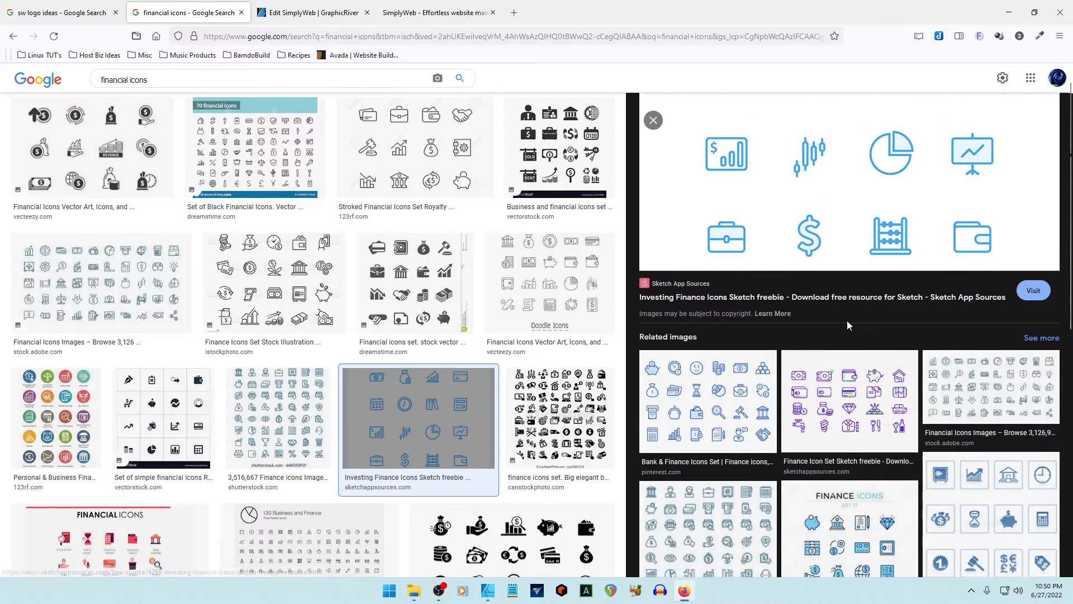
scroll(848, 324, "down", 3)
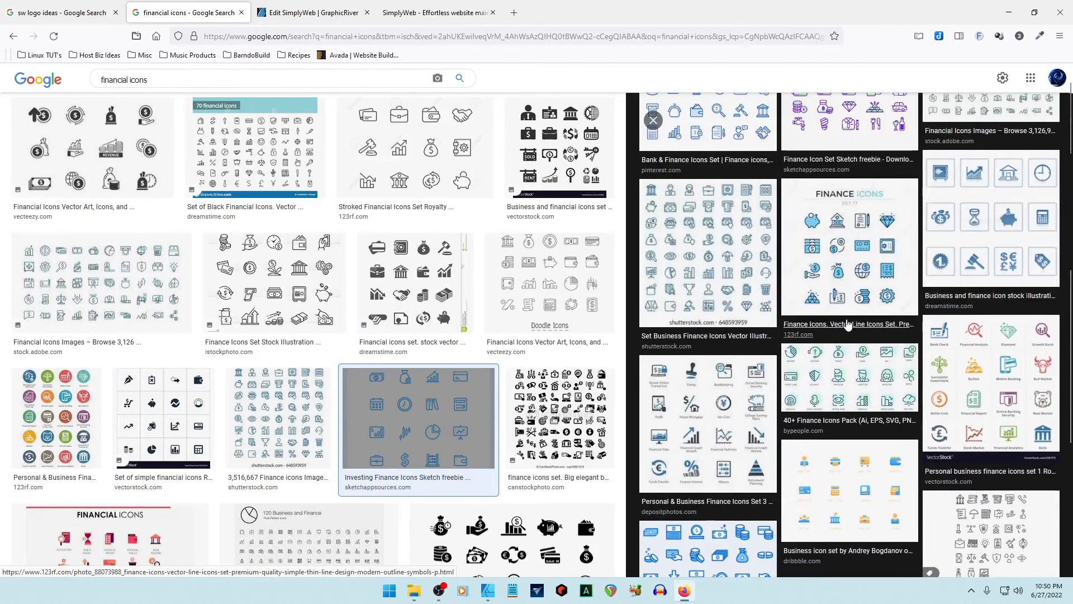
scroll(850, 347, "up", 8)
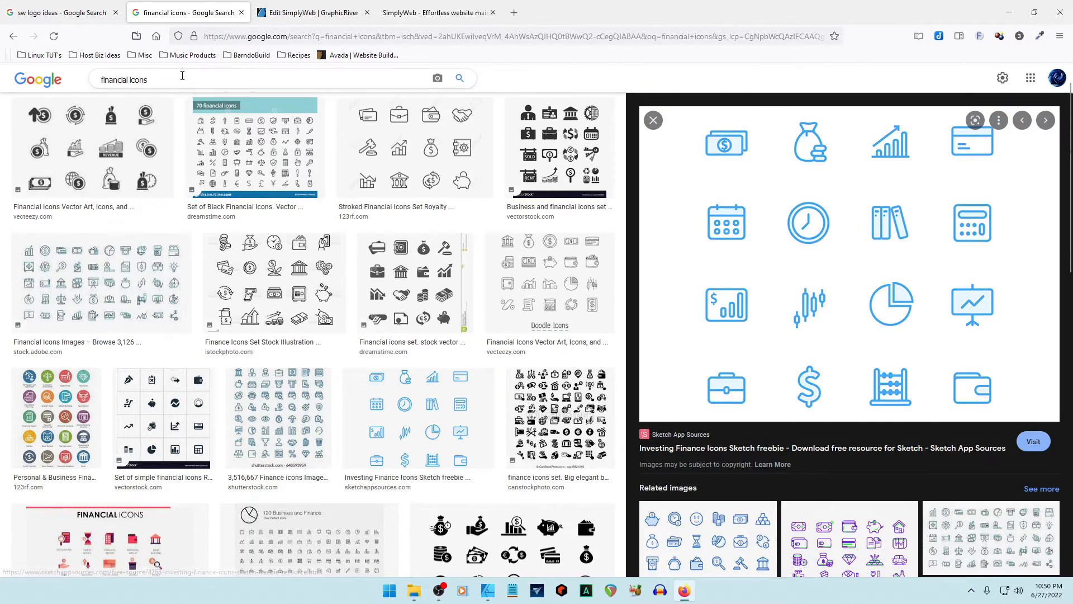
Step: Search Google Images for "abstract icons"
left_click_drag(189, 79, 48, 83)
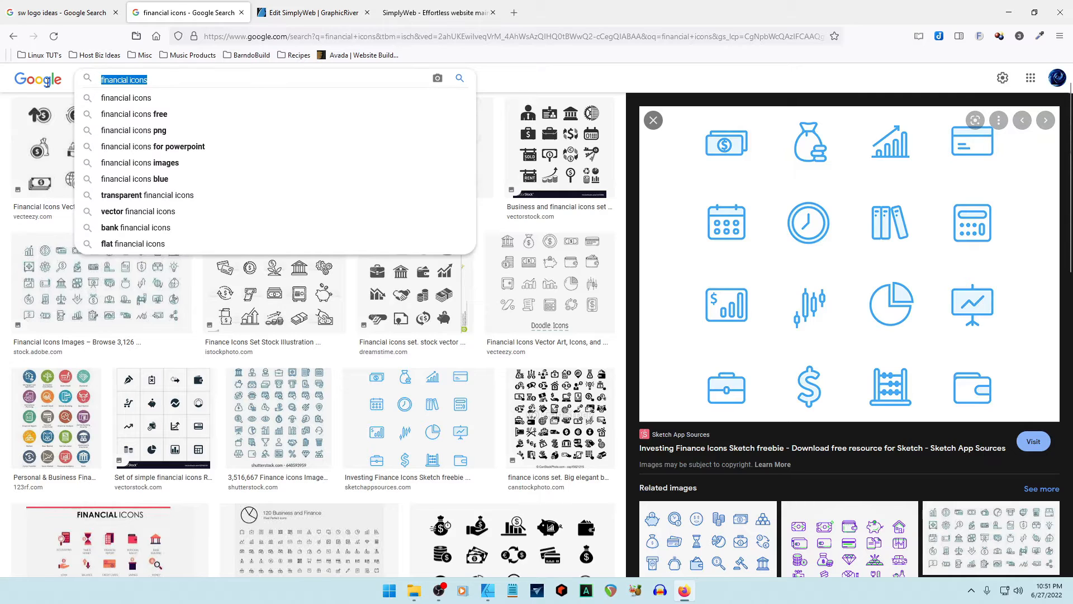
type("ab")
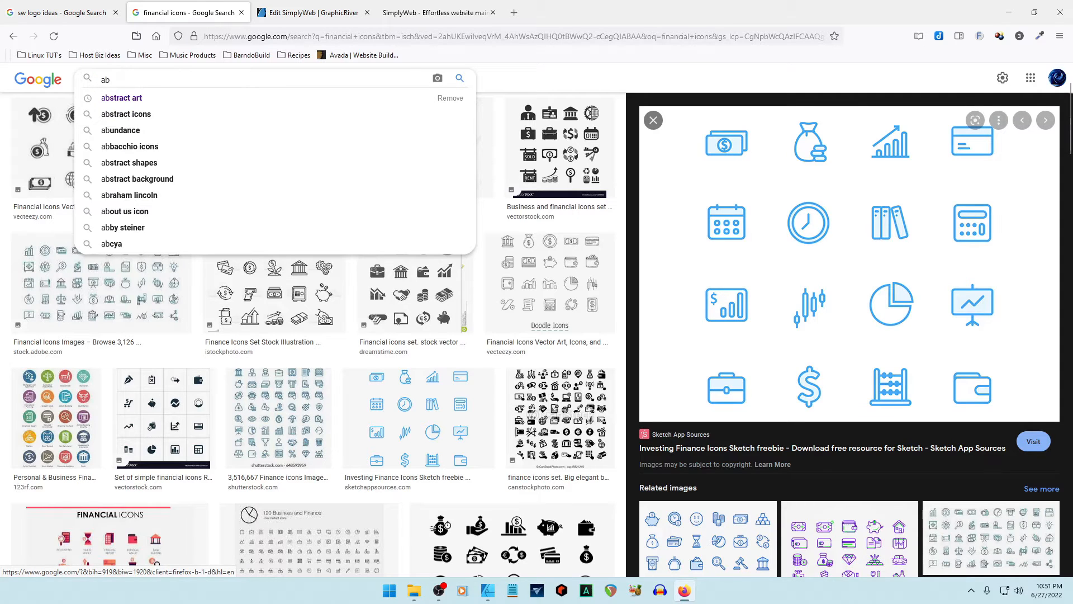
type("stract ico")
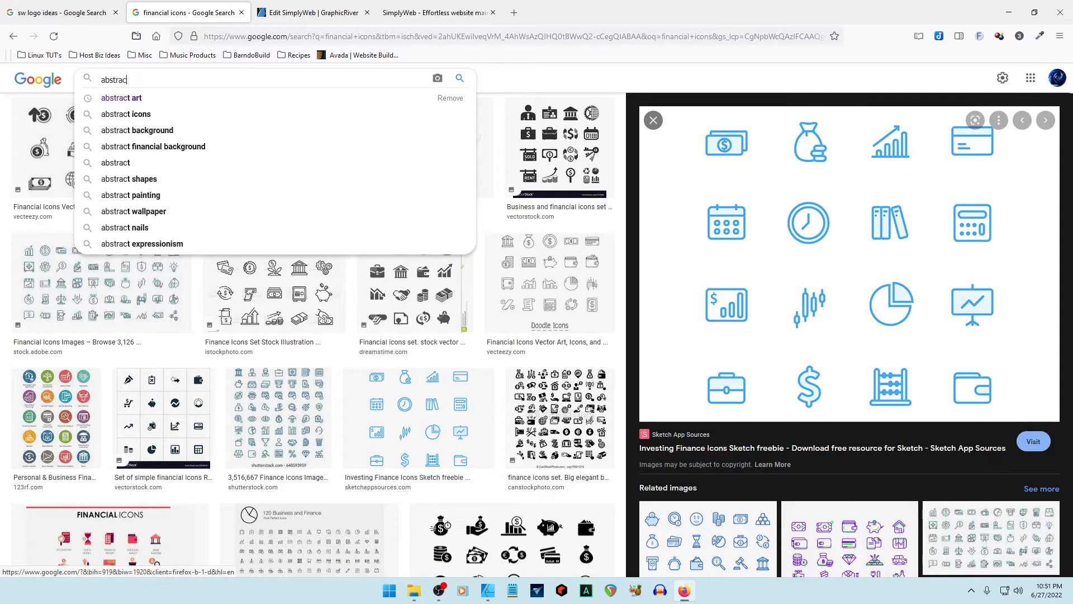
type("ns")
key("Return")
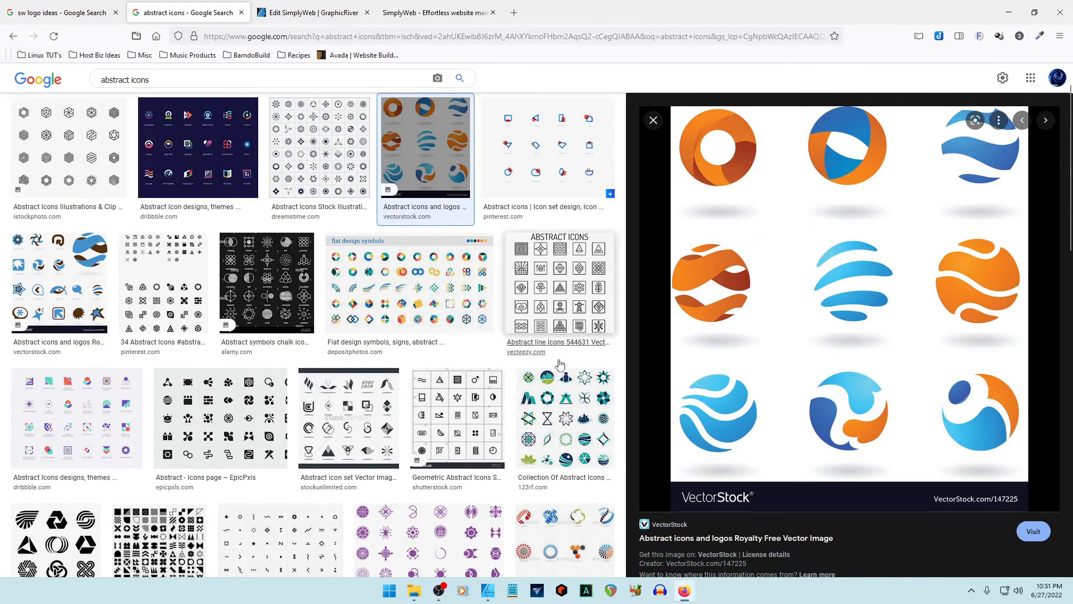
Step: Preview the abstract arrow icons set from GraphicRiver and look through its related images
scroll(563, 419, "down", 2)
left_click(559, 428)
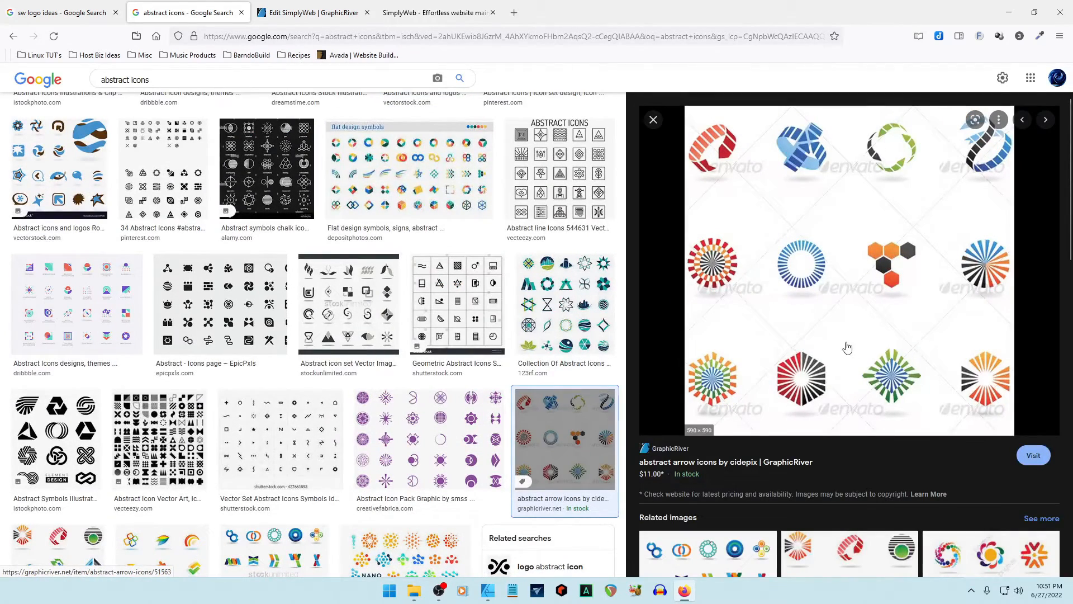
scroll(847, 348, "down", 5)
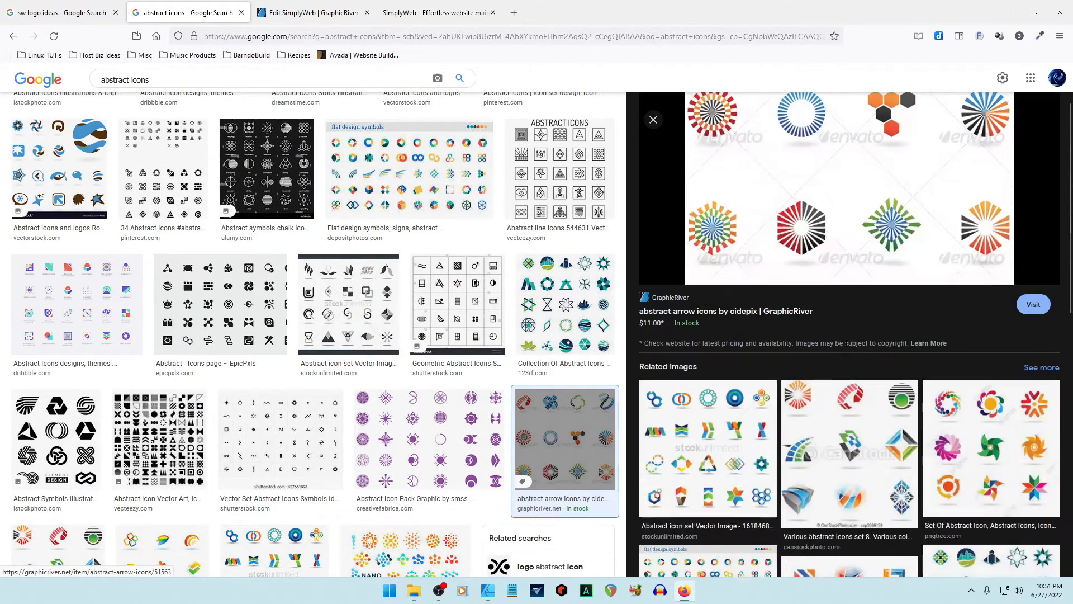
scroll(838, 344, "down", 3)
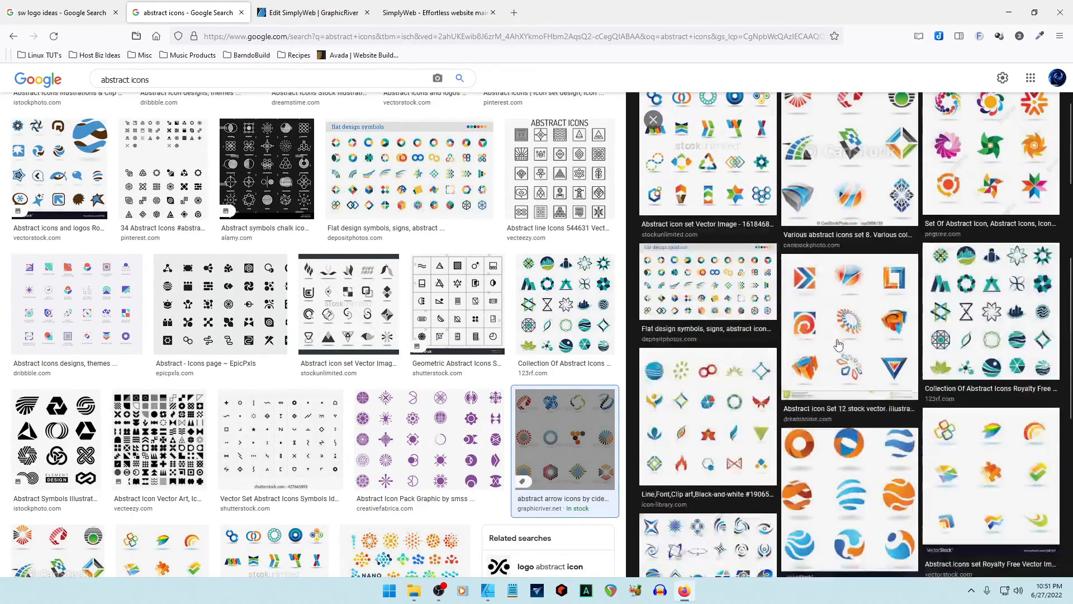
scroll(838, 344, "down", 1)
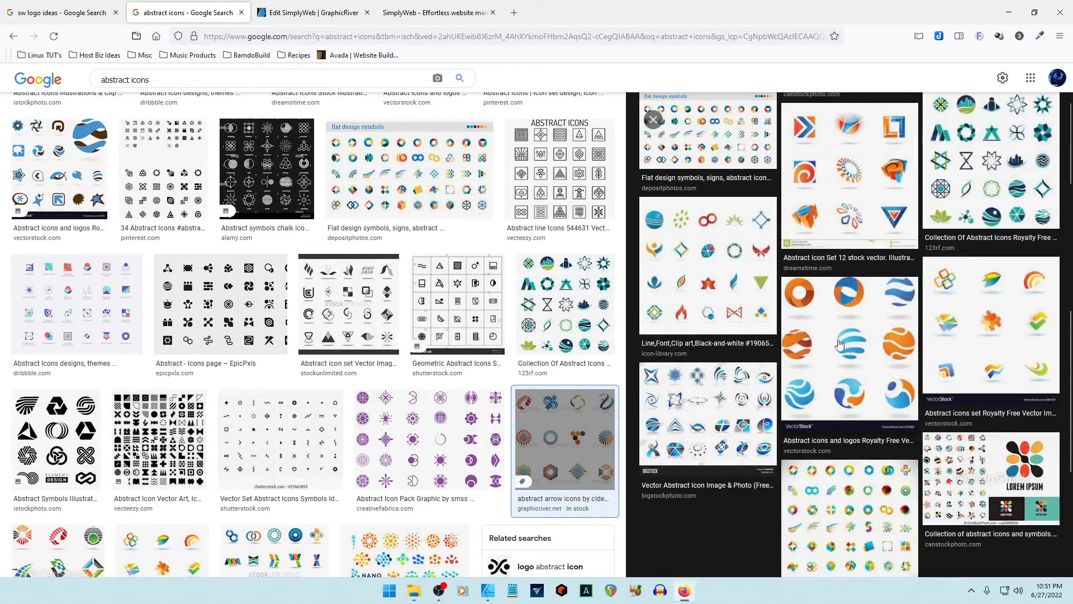
Step: Preview the related blue and grey Bigstock abstract icon set, then the related VectorStock abstract icons and logos
left_click(716, 410)
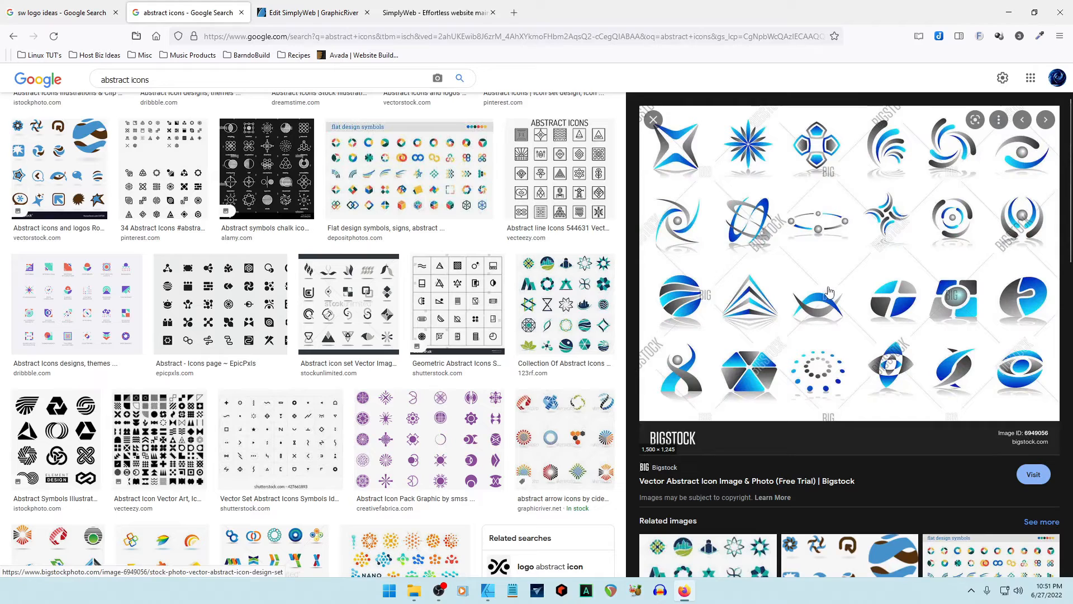
scroll(830, 292, "down", 5)
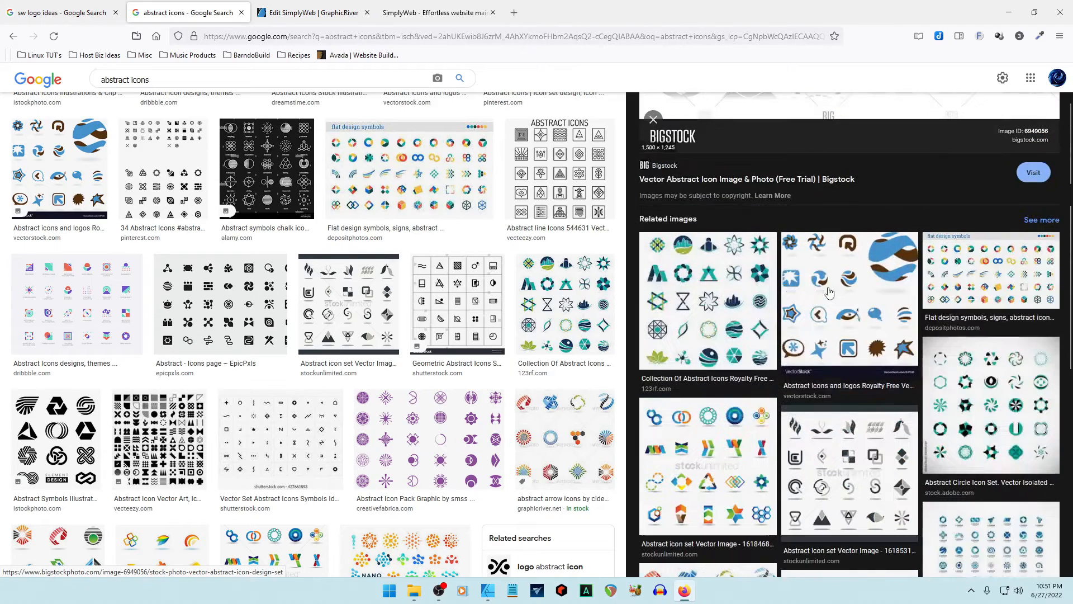
left_click(829, 308)
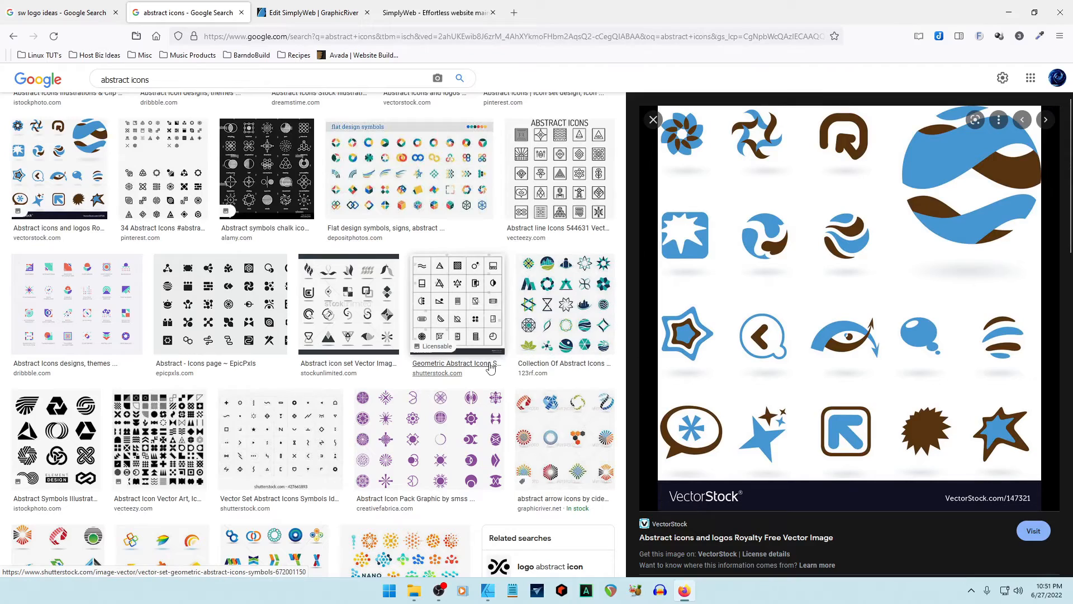
Step: Preview the StockUnlimited abstract icon set in the results, then switch to the SimplyWeb collection on GraphicRiver
scroll(314, 251, "down", 6)
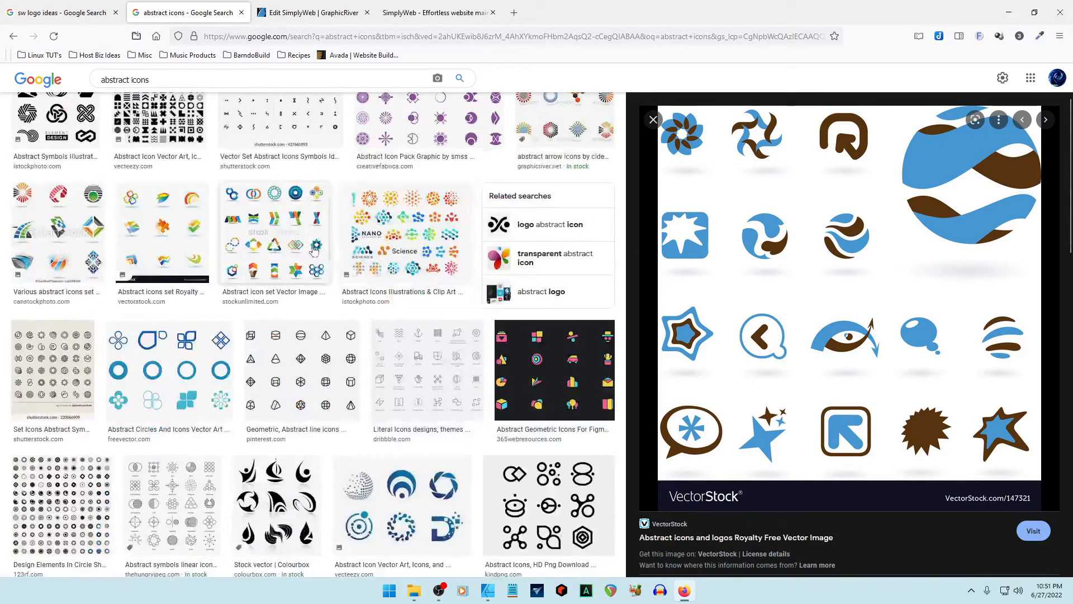
left_click(286, 251)
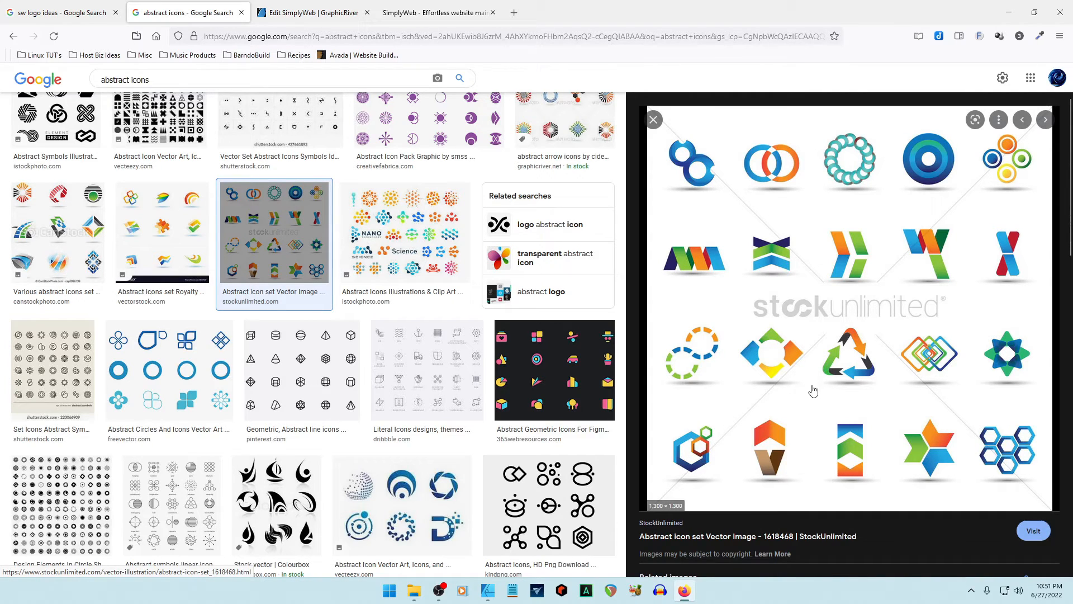
scroll(813, 391, "down", 1)
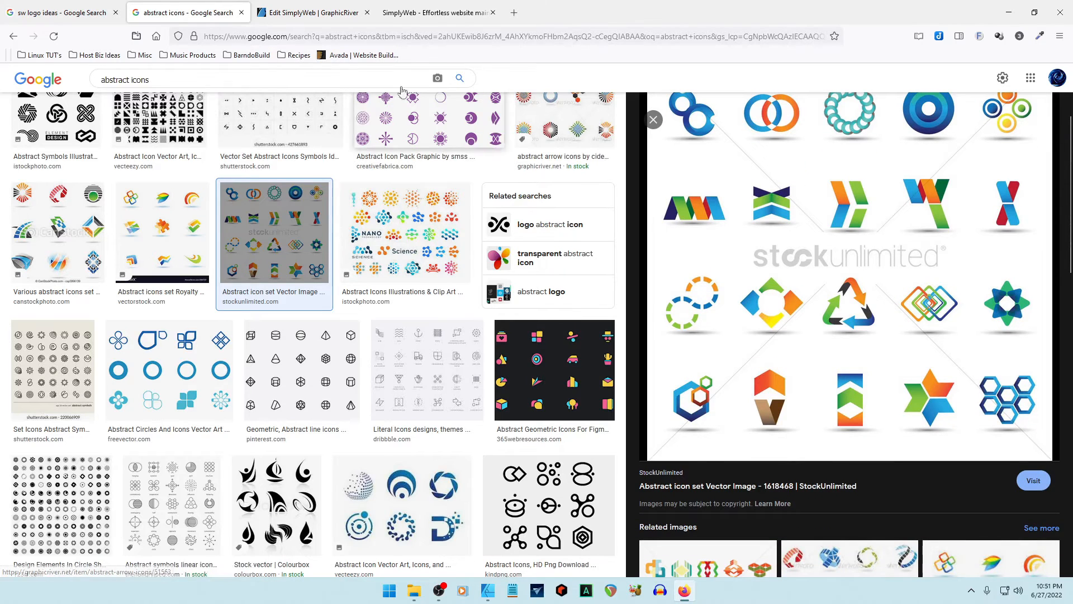
left_click(317, 15)
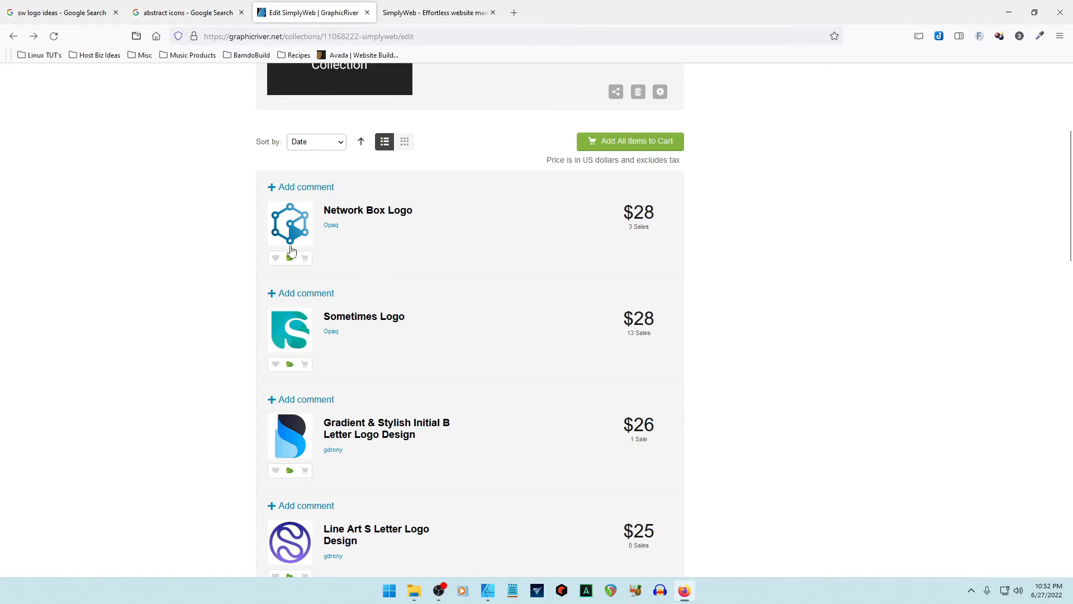
Step: Look through the saved SimplyWeb logo collection, comparing the Network Box and Sonicom logos
mouse_move(286, 223)
scroll(505, 437, "down", 4)
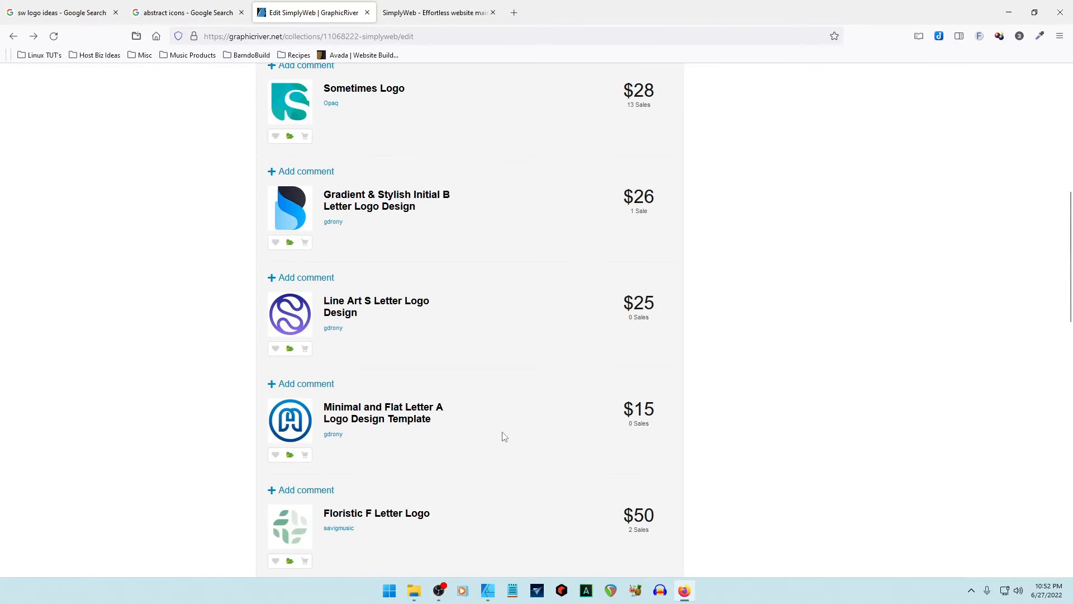
scroll(504, 437, "down", 6)
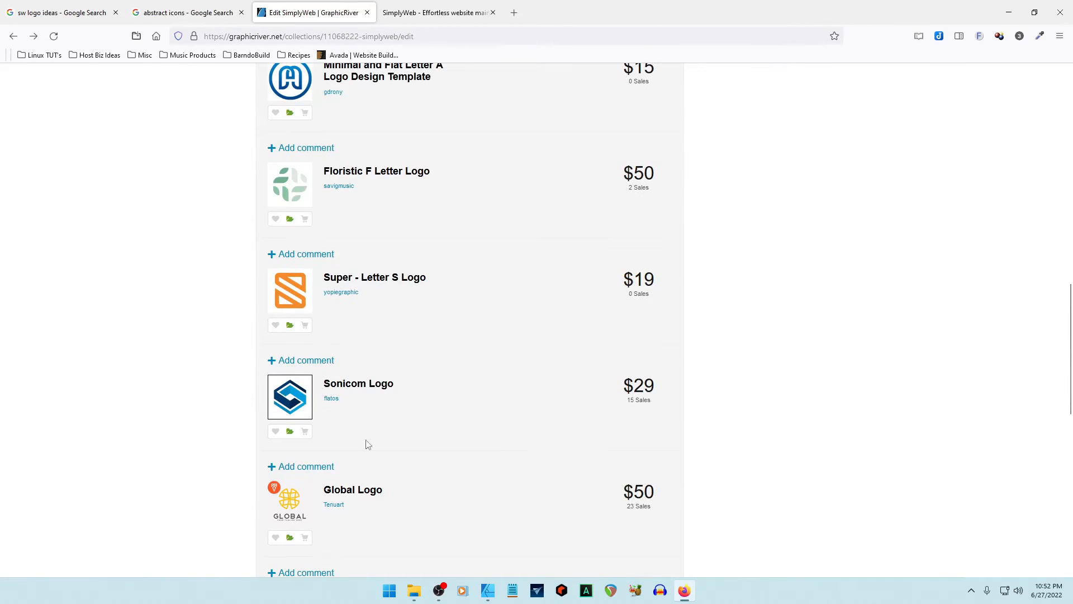
mouse_move(285, 390)
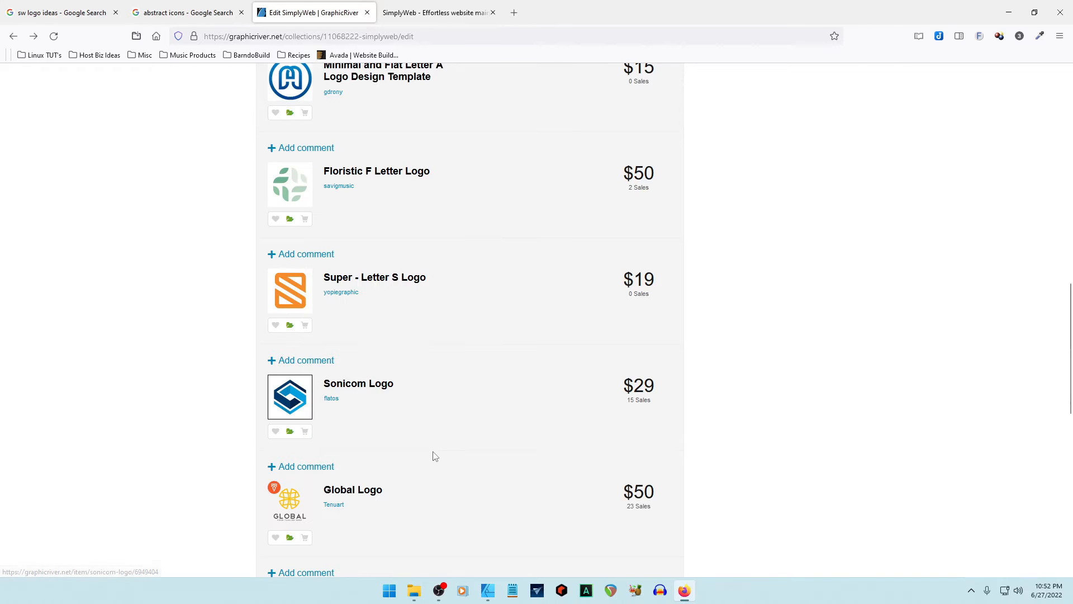
Step: Switch to Affinity Designer and examine the SimplyWeb.me name and tagline text in the SimplyWebLogo--06-22 logo
left_click(488, 590)
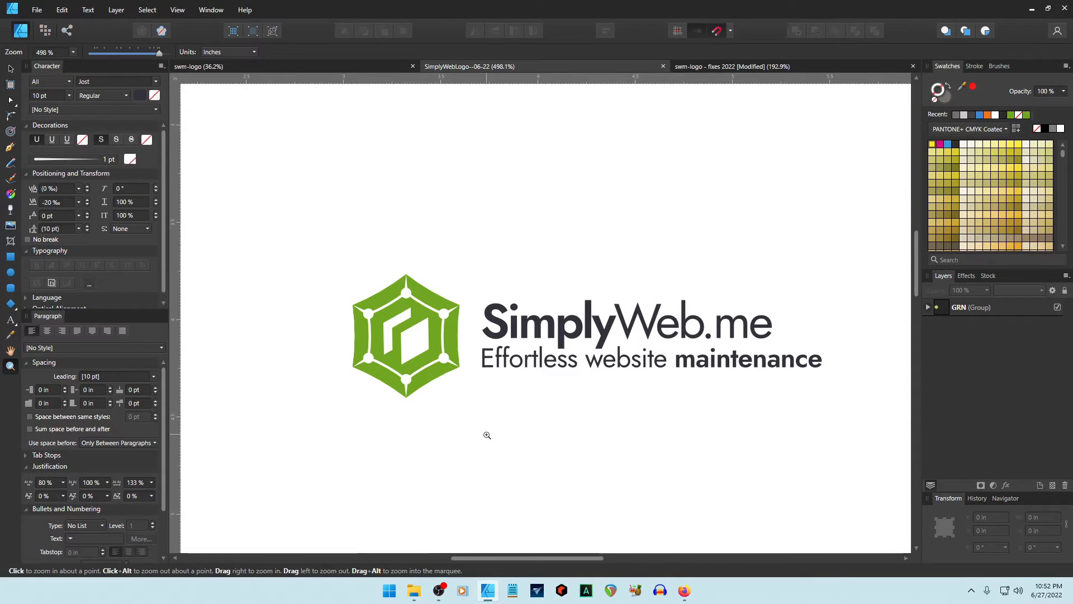
scroll(487, 435, "up", 1)
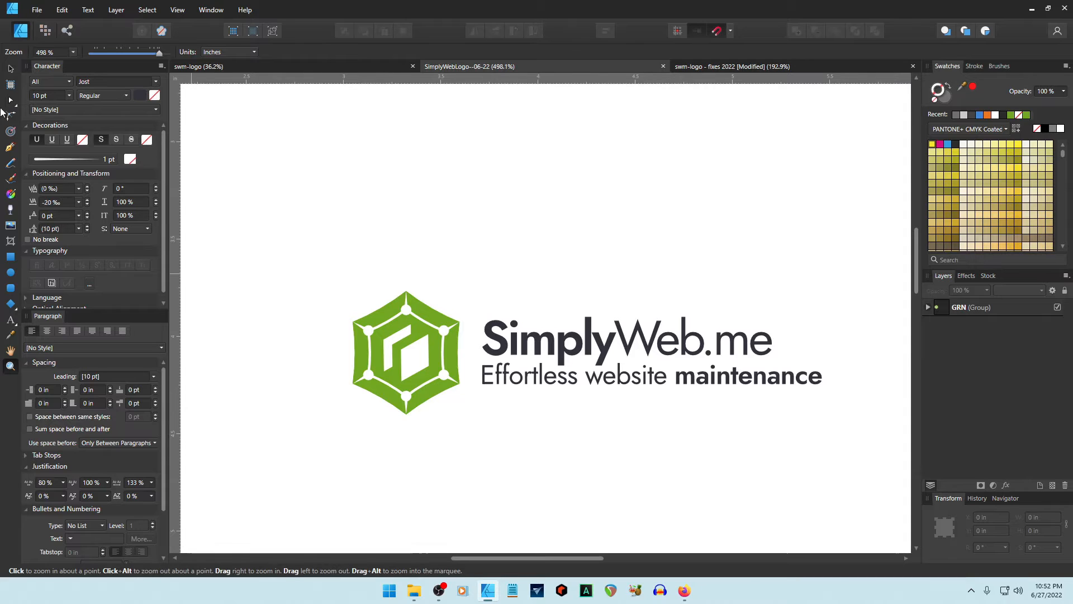
key("v")
left_click(566, 351)
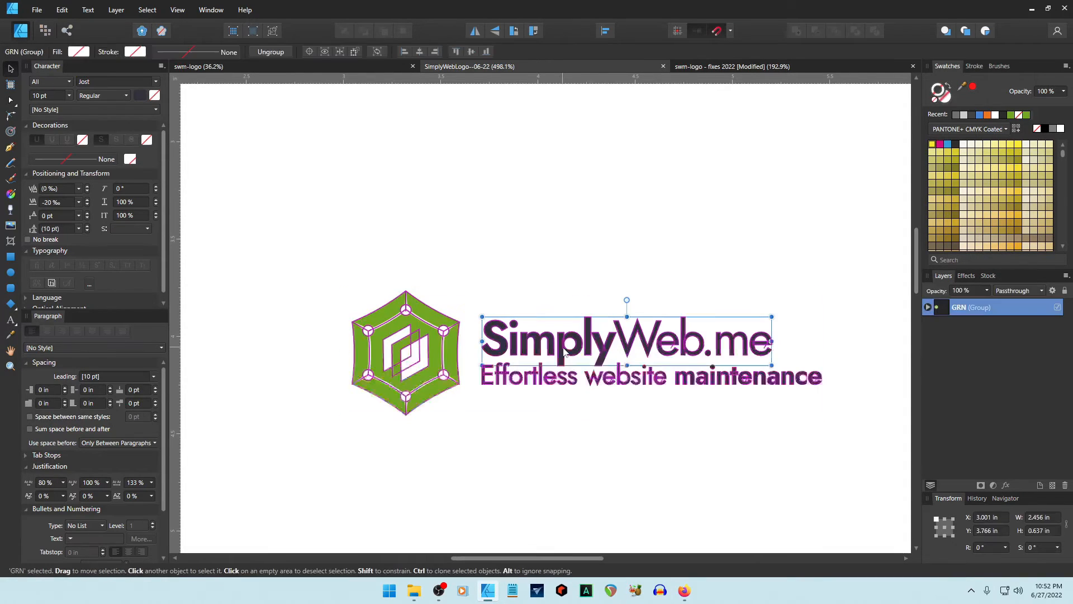
left_click(581, 436)
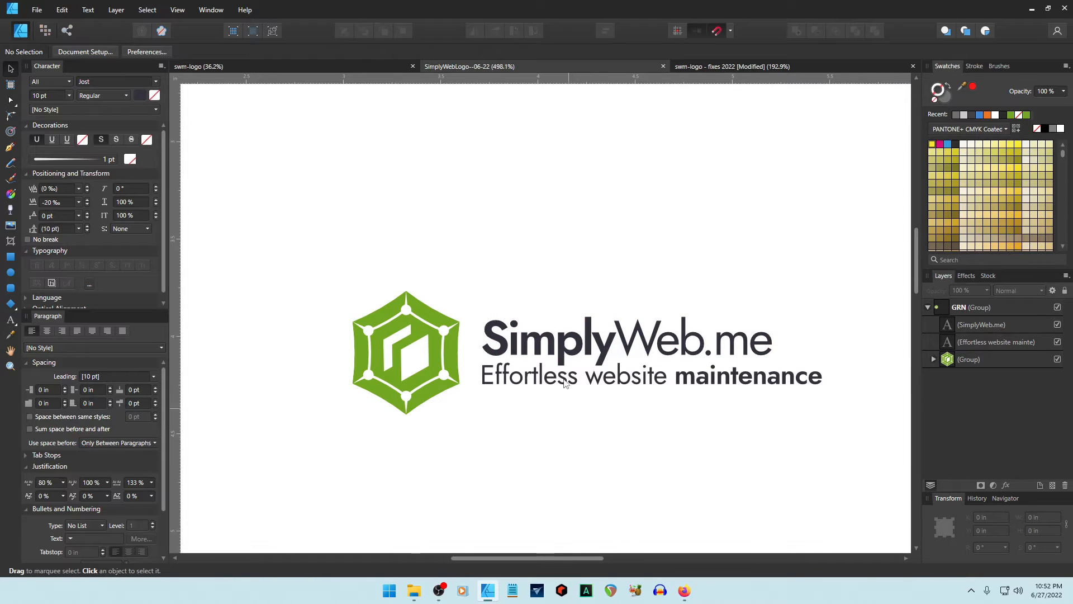
left_click(562, 352)
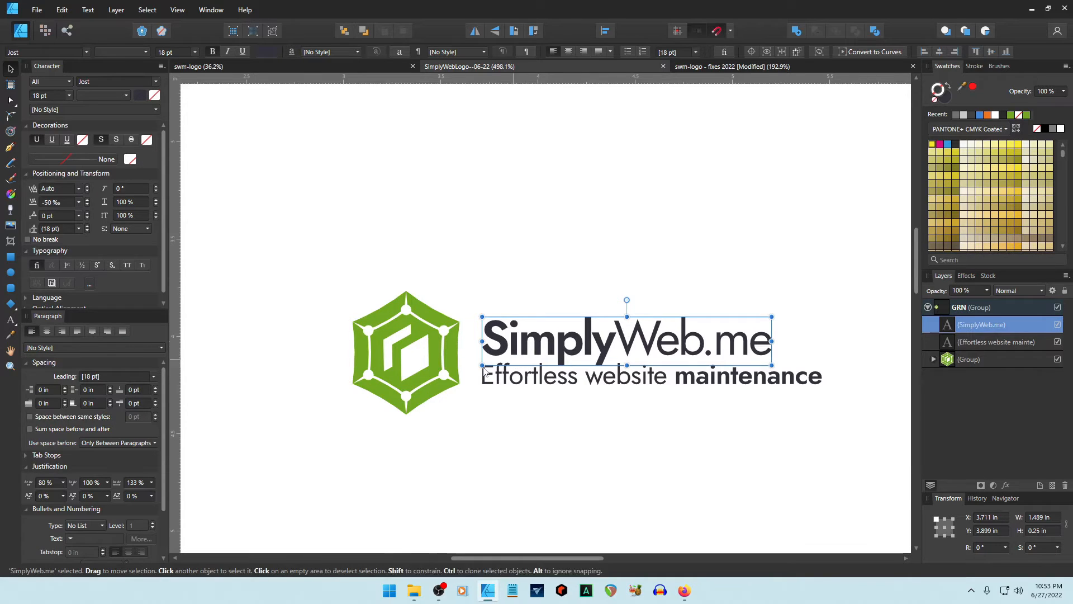
left_click(506, 445)
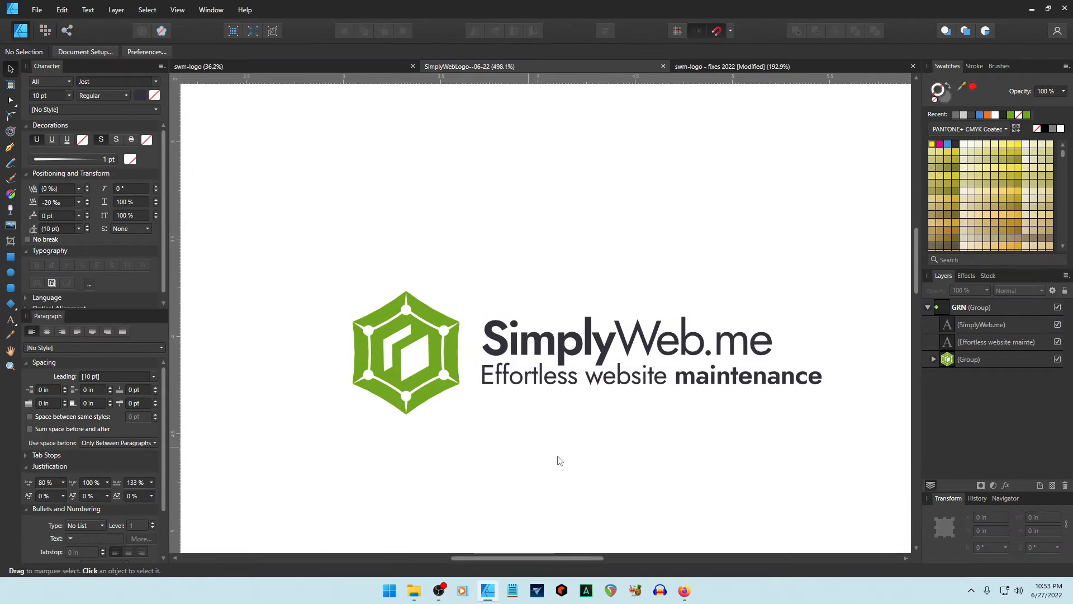
left_click(610, 385)
left_click(663, 465)
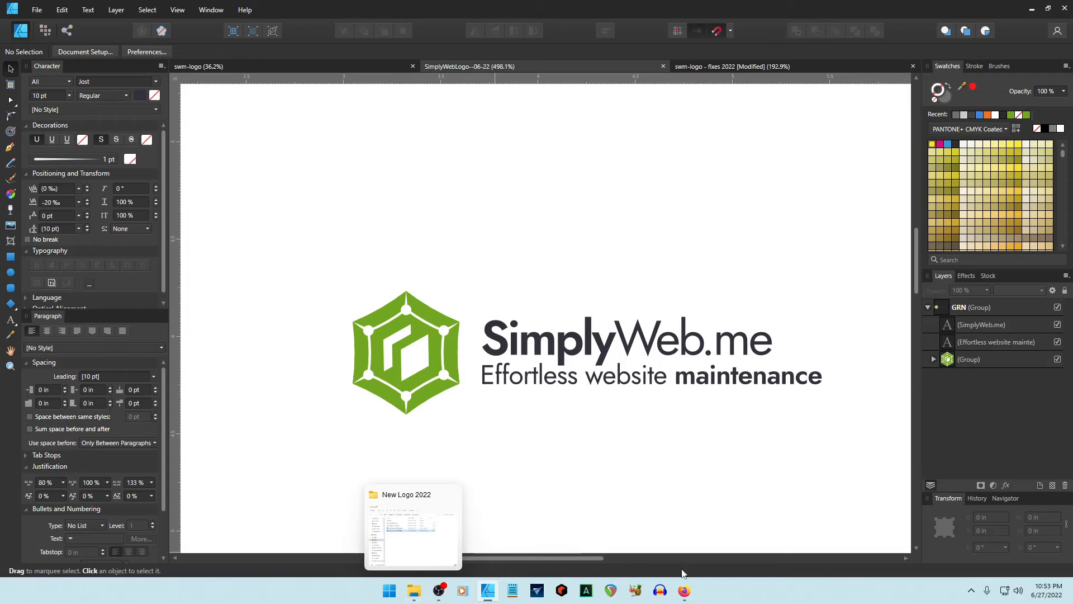
Step: Switch to the SimplyWeb website in Firefox and look through its home page down to the footer
left_click(685, 588)
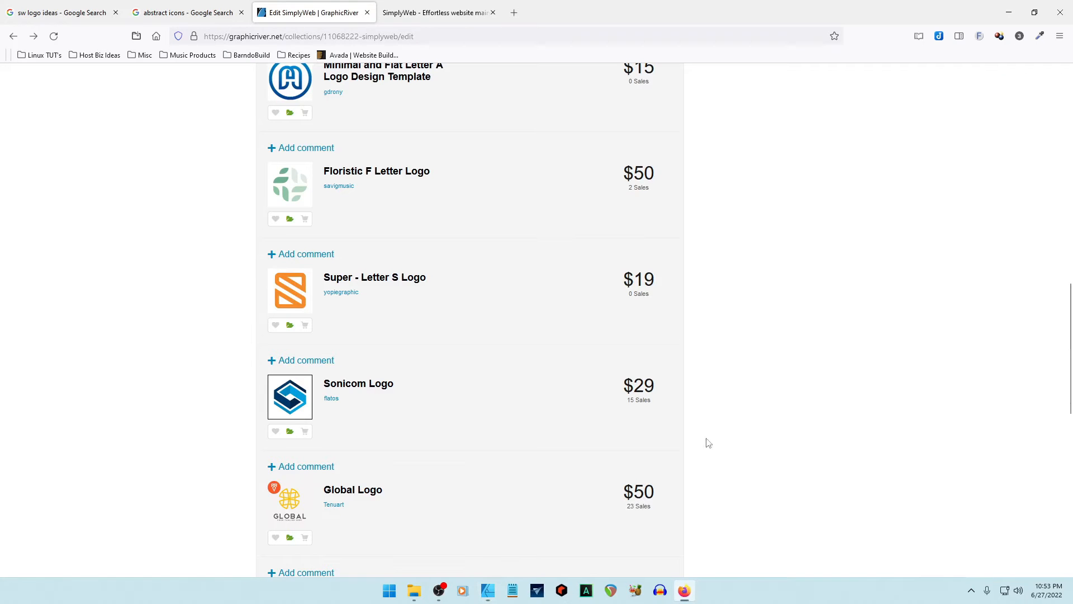
left_click(456, 14)
scroll(681, 339, "down", 9)
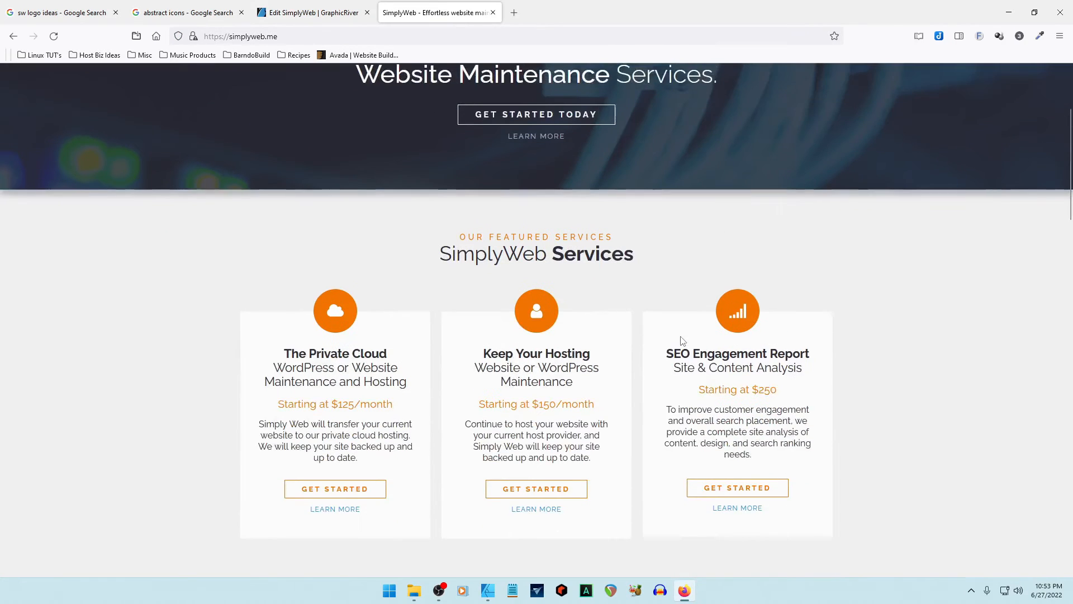
scroll(681, 340, "down", 9)
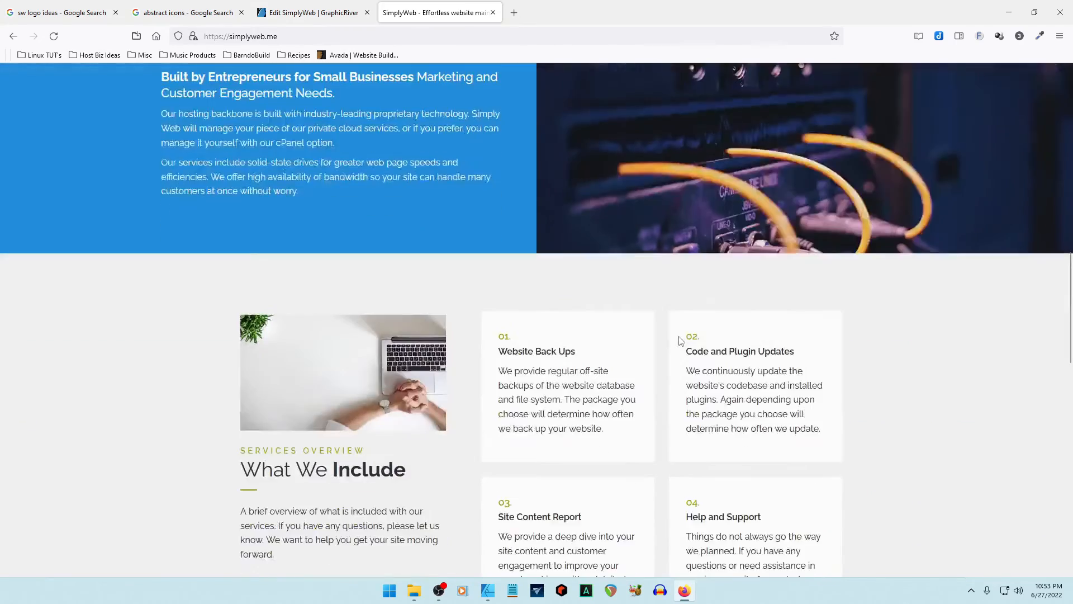
scroll(680, 341, "down", 9)
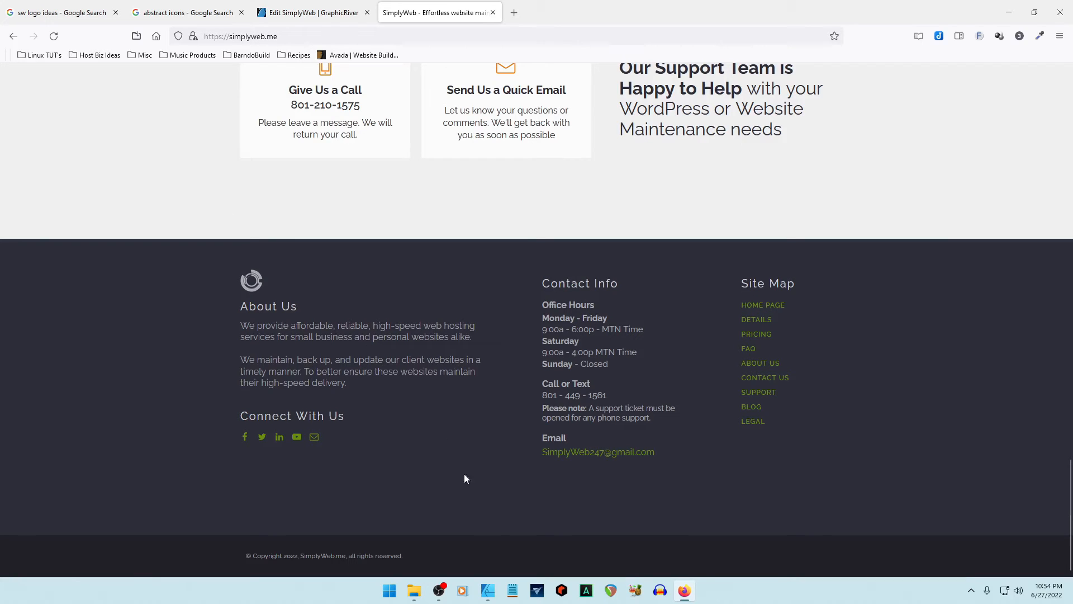
Step: Return to Affinity Designer, copy the green background rectangle in swm-logo, and close the swm-logo - fixes 2022 document
left_click(494, 589)
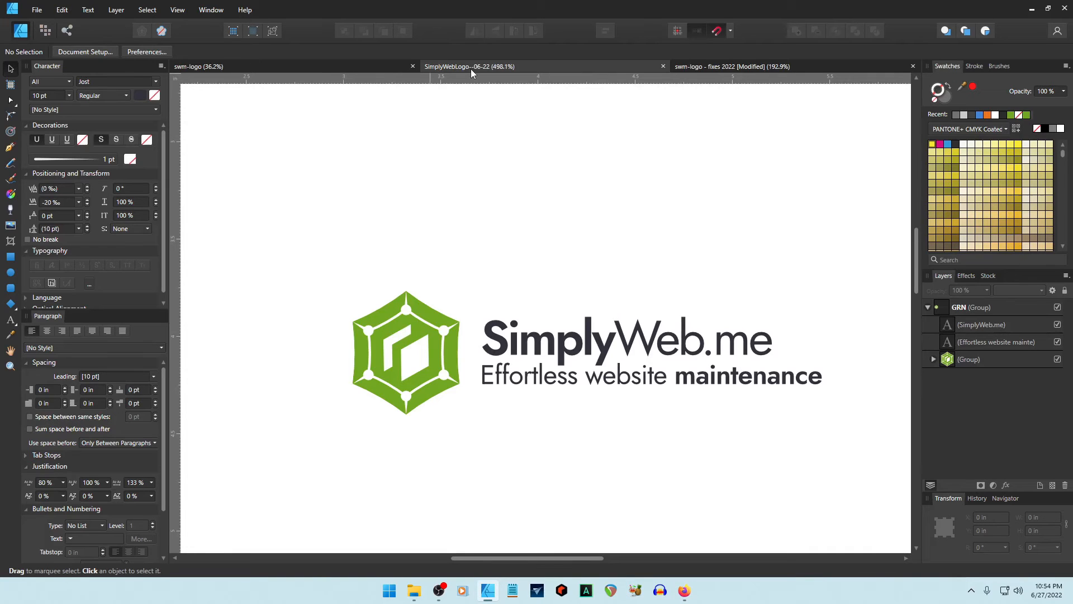
left_click(354, 63)
key("z")
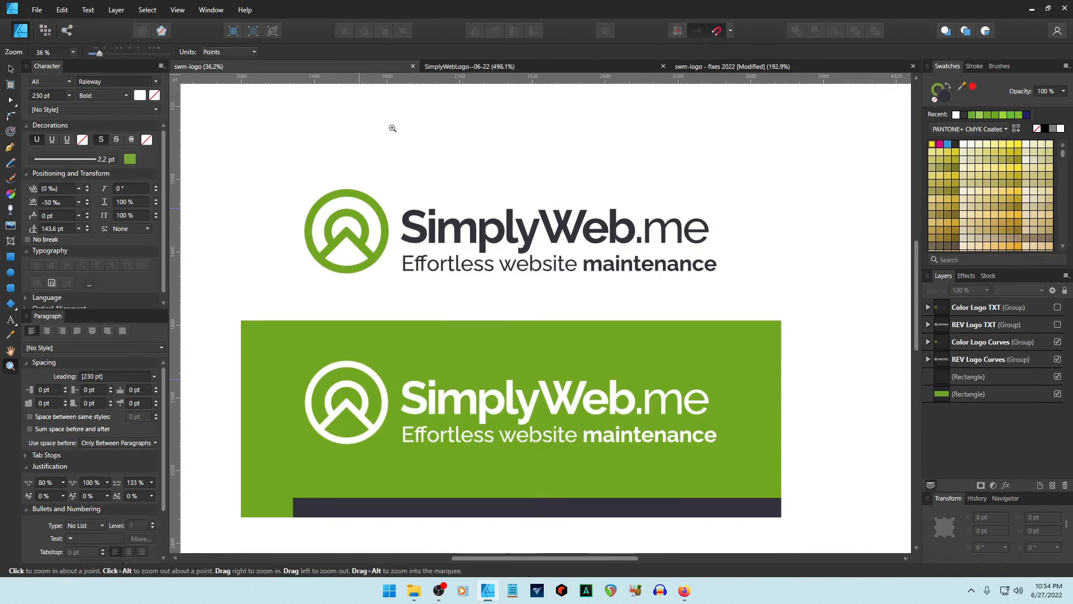
left_click(10, 70)
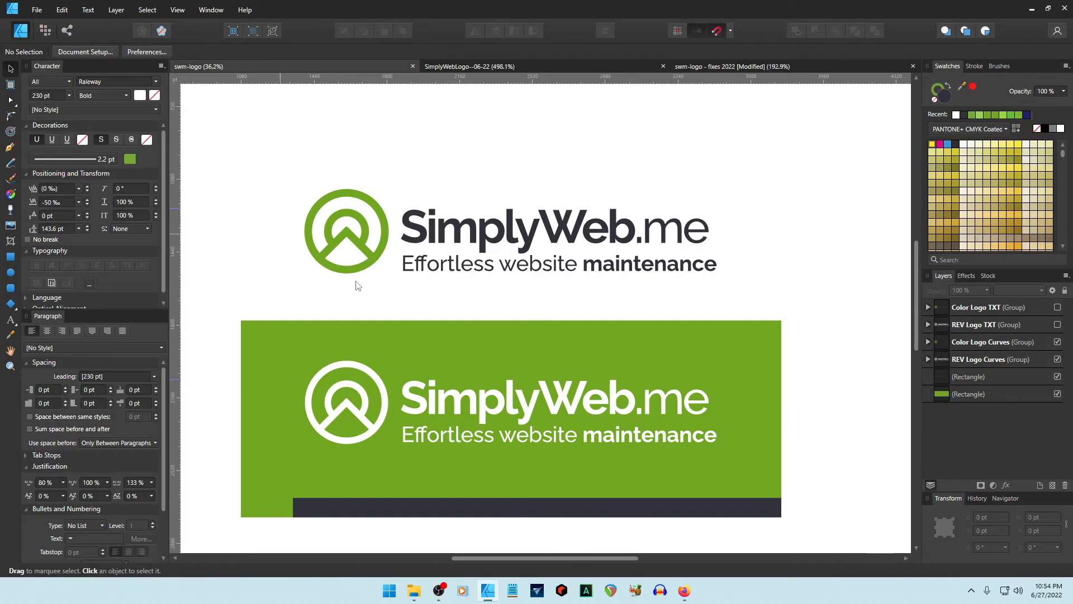
left_click(439, 333)
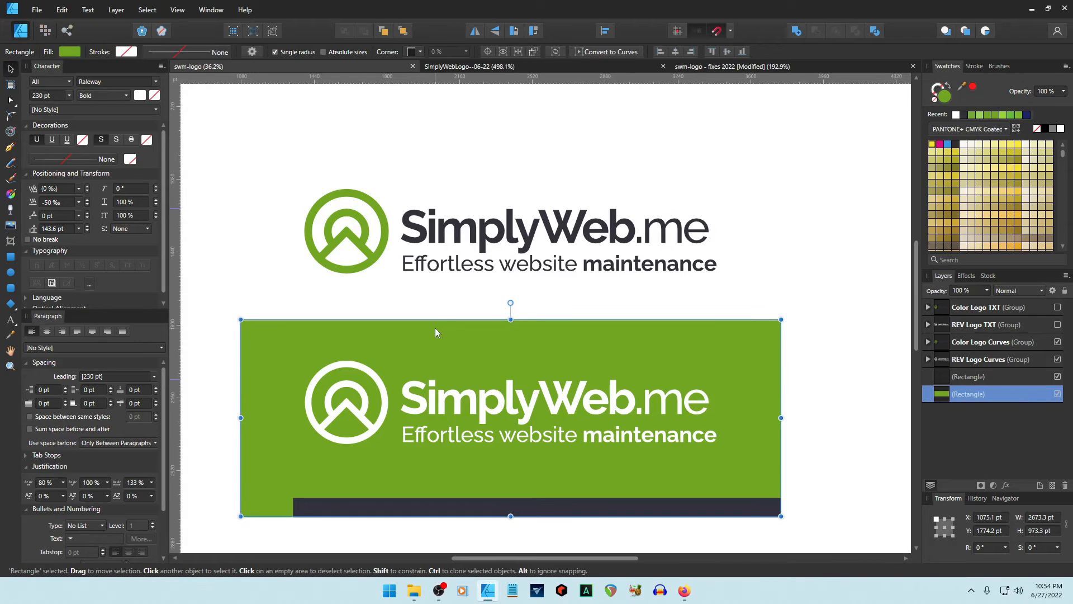
left_click(692, 68)
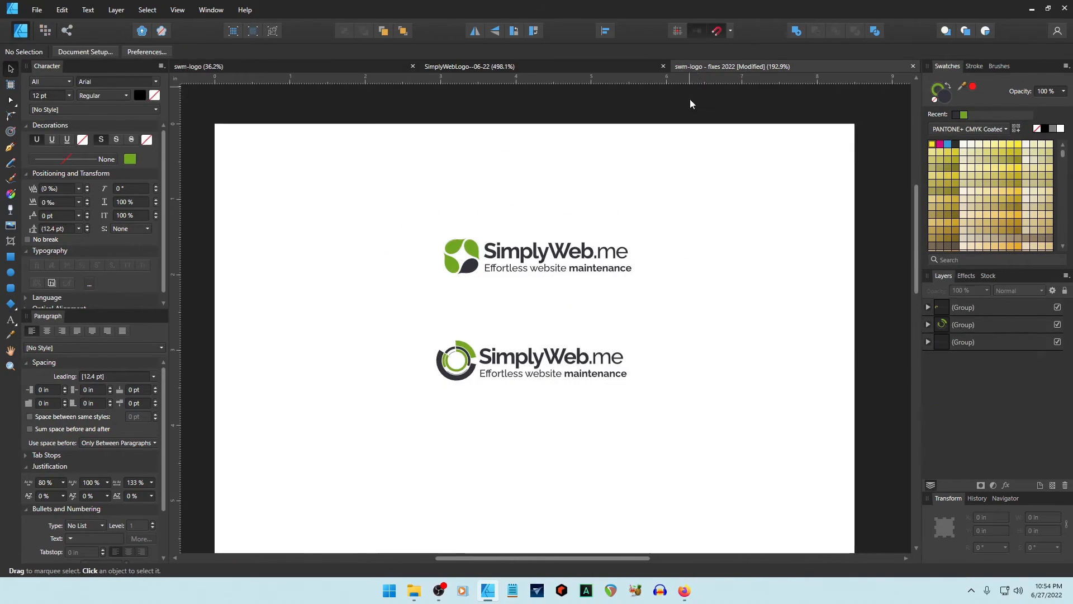
left_click(913, 65)
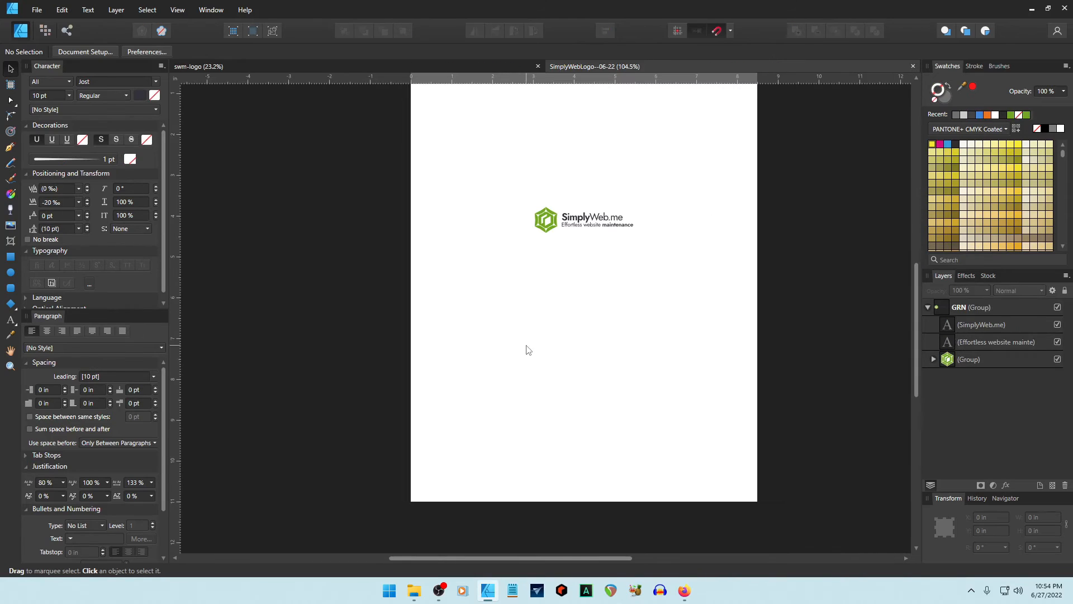
Step: Paste the green rectangle into SimplyWebLogo--06-22 and resize it to about 10.37 × 3.35 in across the page below the logo
key("ctrl+v")
left_click_drag(669, 372, 396, 309)
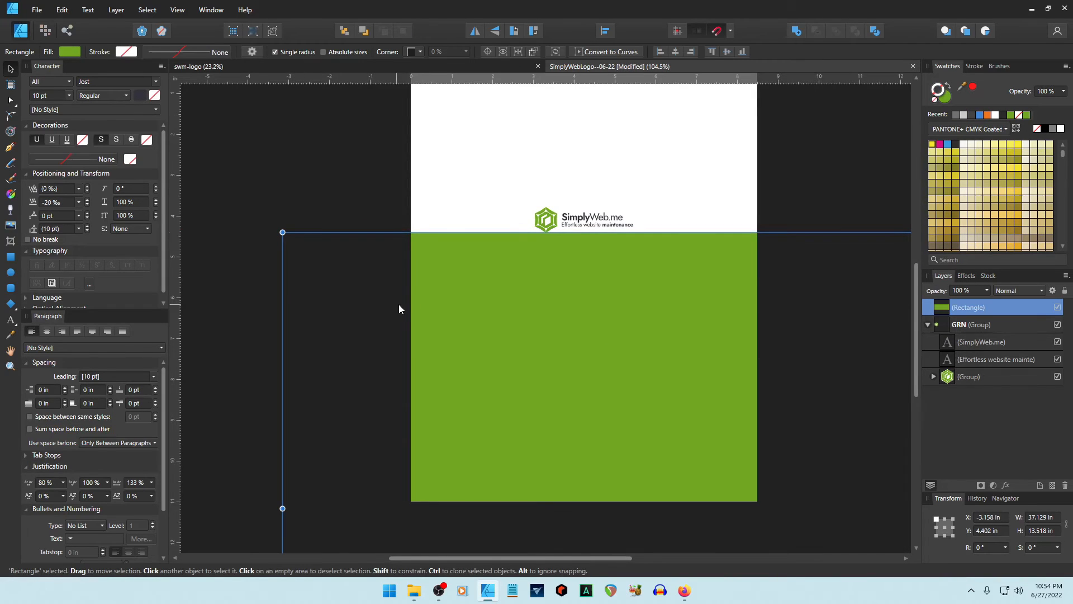
scroll(415, 312, "down", 4)
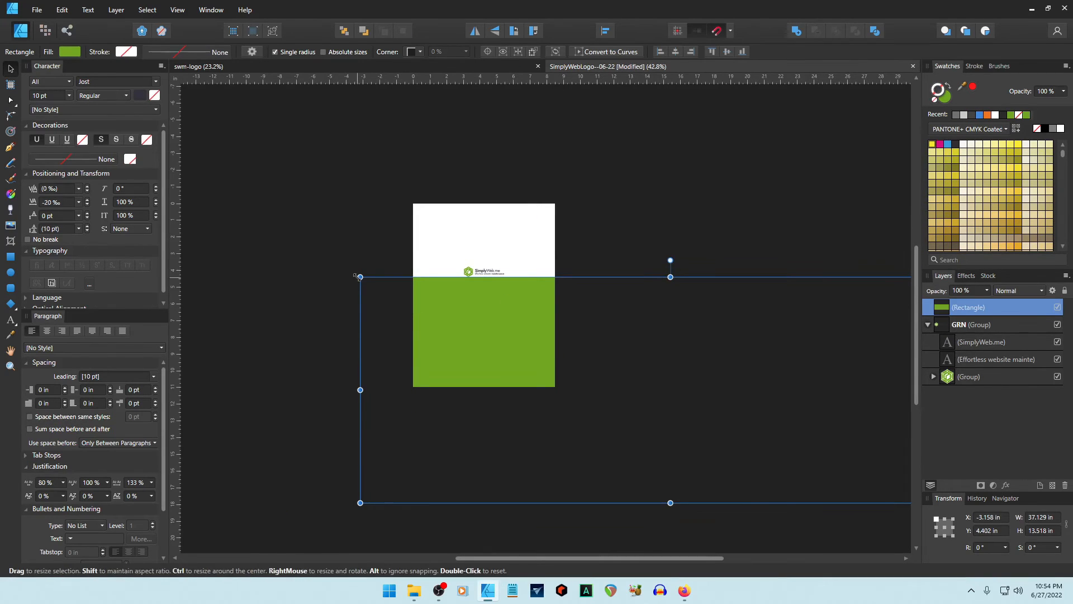
left_click_drag(505, 339, 514, 305)
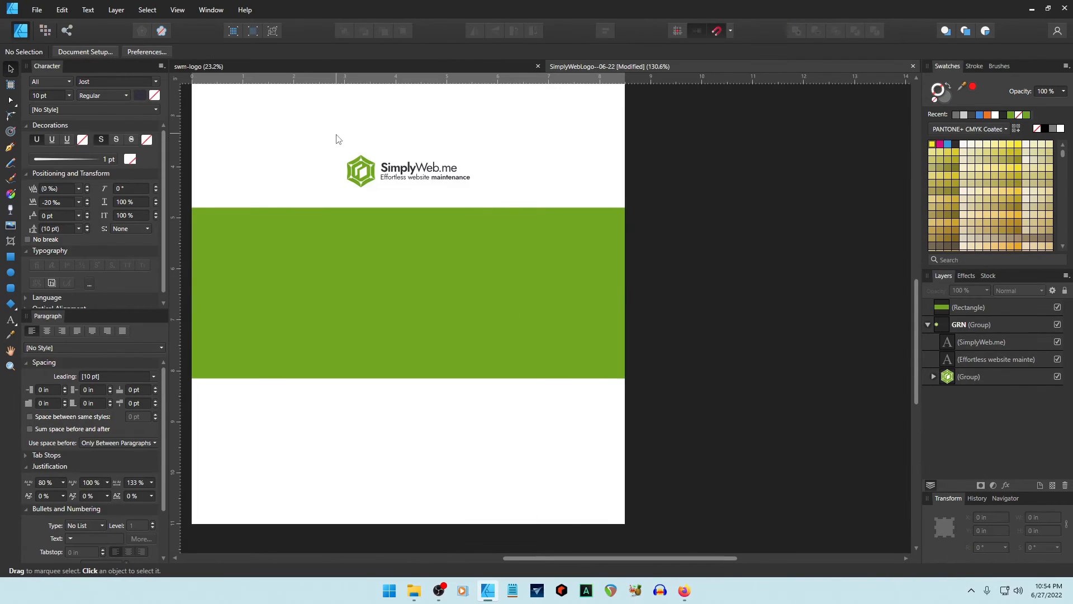
Step: Duplicate the logo group about 1.9 in straight down onto the green rectangle and place the copy above it in the layer order
left_click_drag(336, 137, 508, 206)
left_click_drag(418, 173, 416, 270)
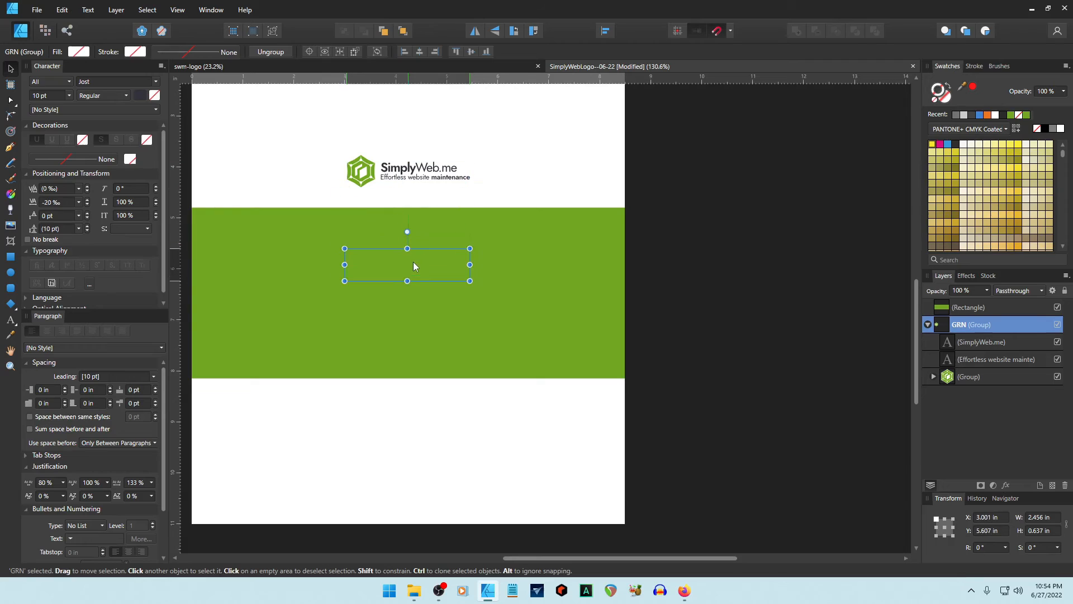
left_click_drag(940, 302, 940, 304)
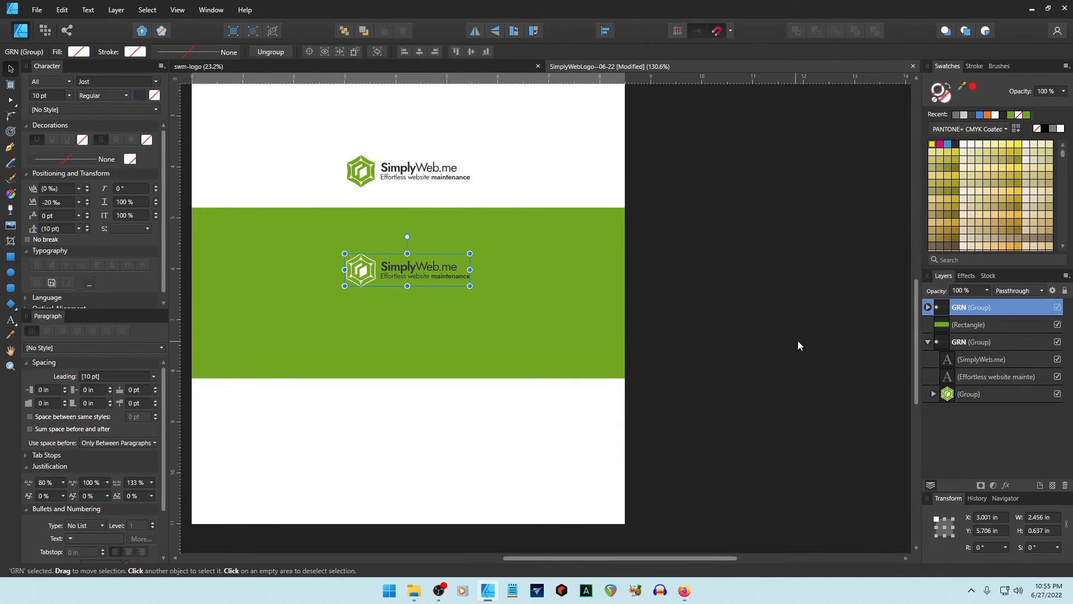
Step: Fill the SimplyWeb.me text in the duplicated logo on the green rectangle with white
scroll(374, 296, "up", 4)
scroll(397, 307, "up", 1)
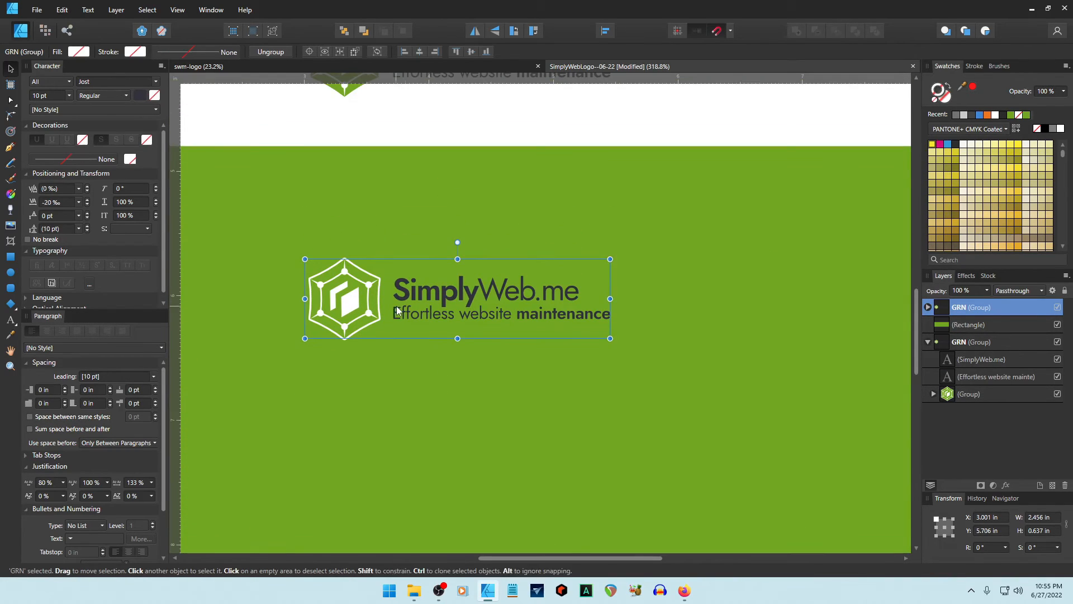
double_click(503, 291)
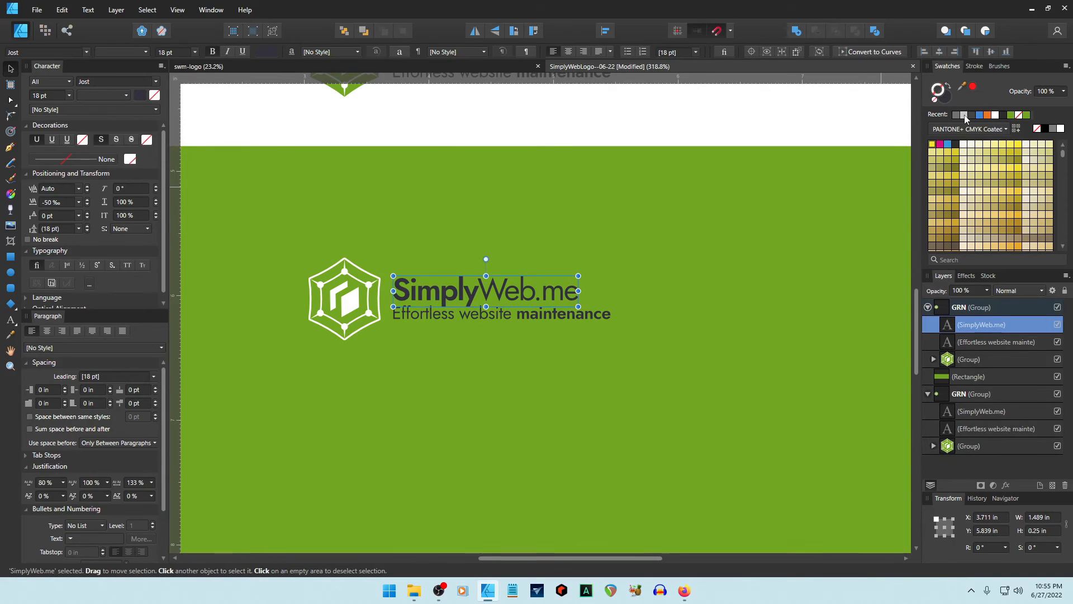
left_click(964, 115)
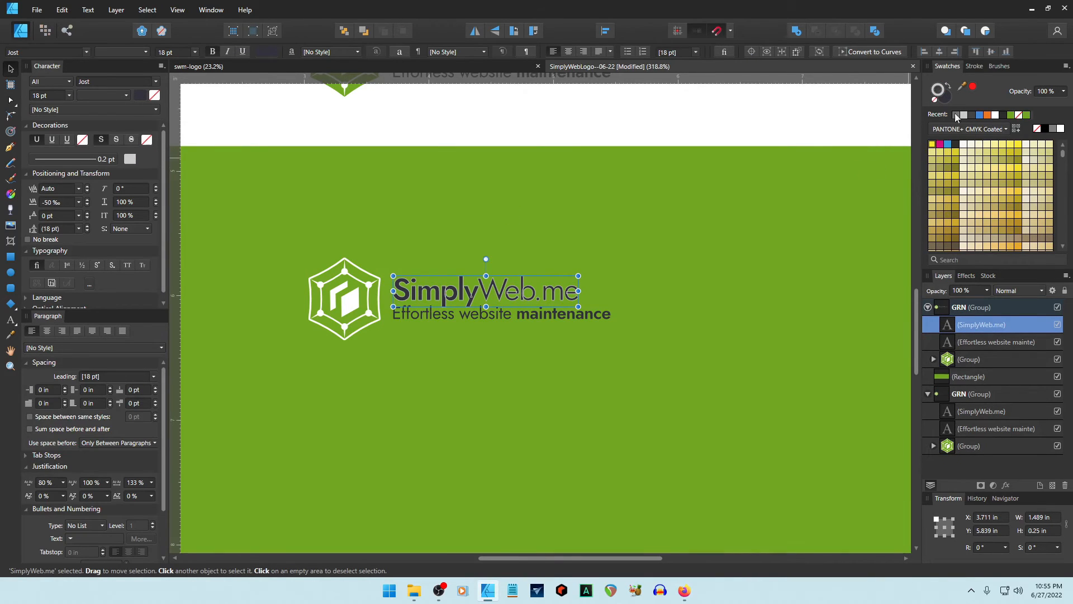
left_click(935, 100)
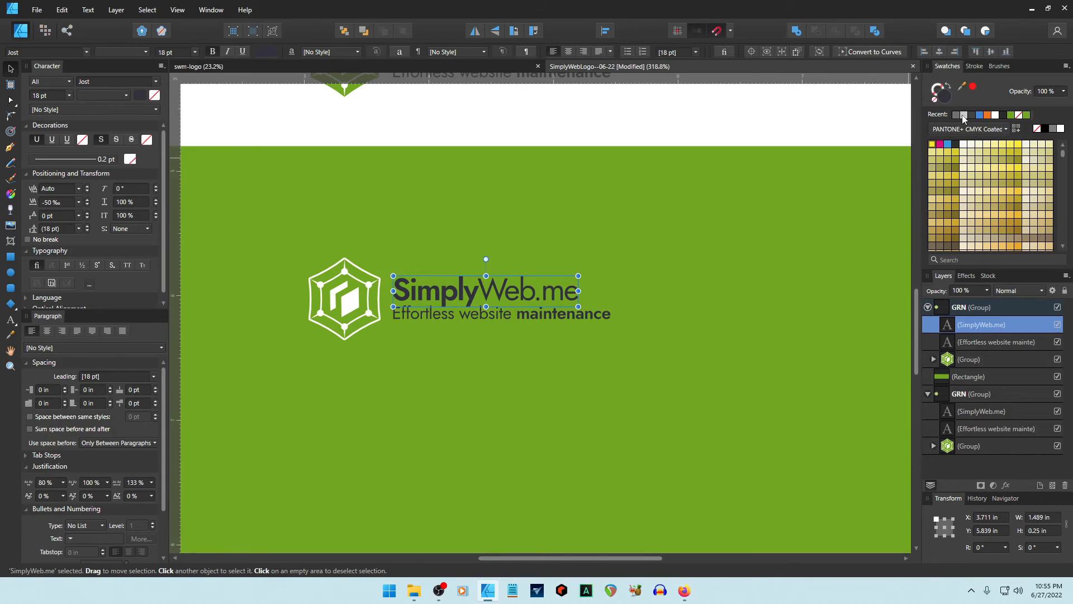
left_click(996, 117)
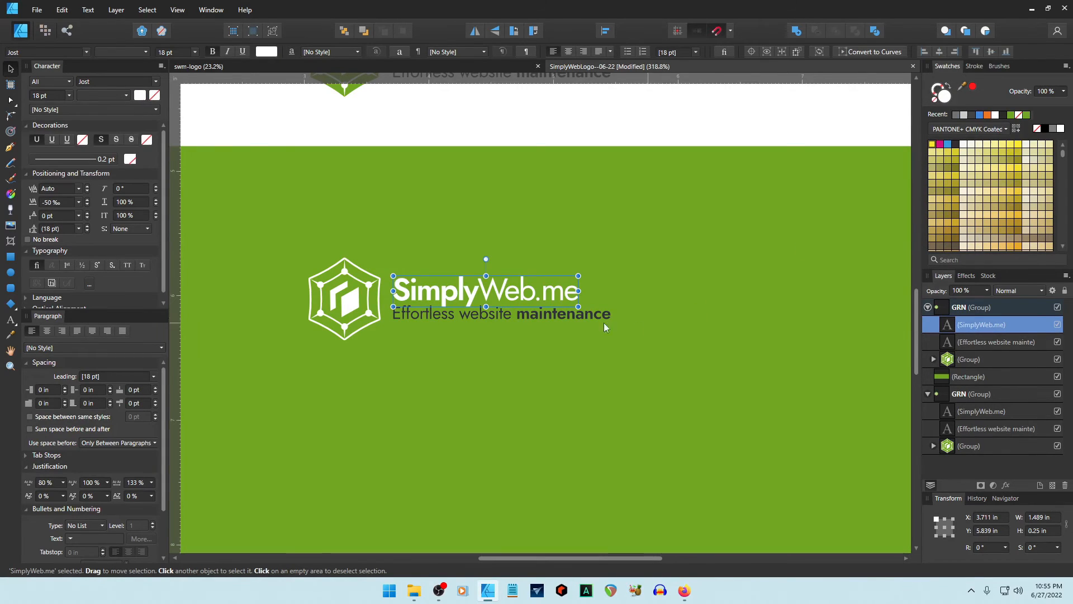
Step: Fill the "Effortless website maintenance" tagline in the duplicated logo with white
left_click(533, 313)
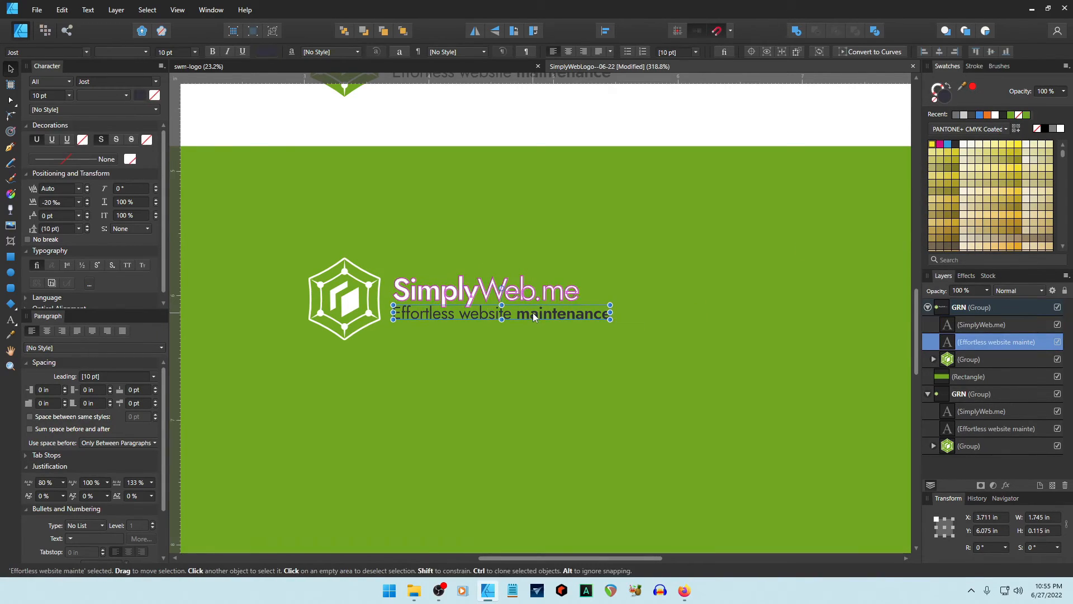
left_click(995, 115)
left_click(739, 302)
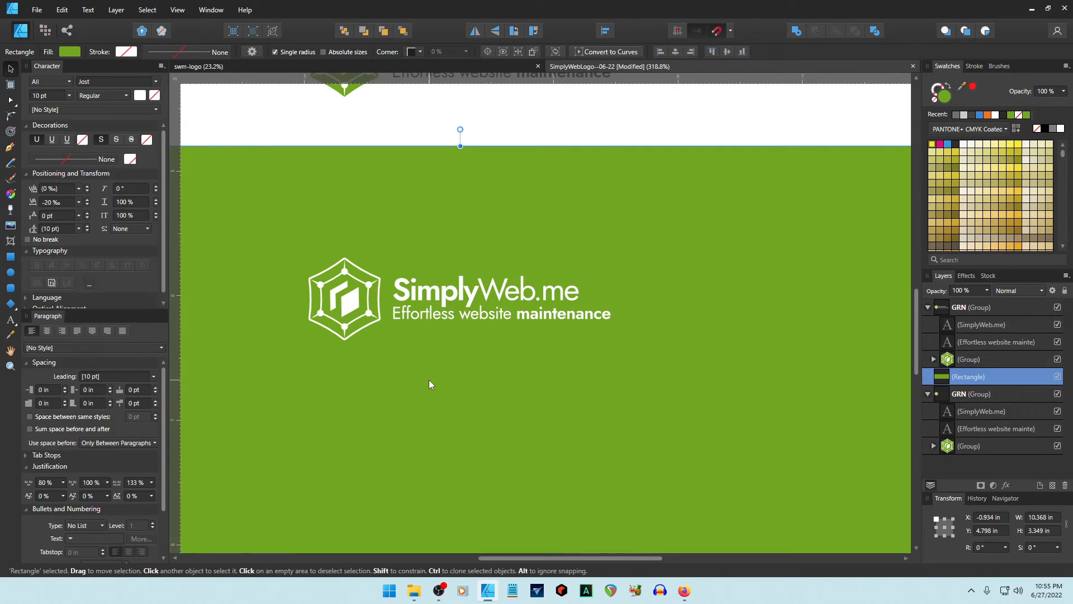
scroll(422, 382, "up", 3)
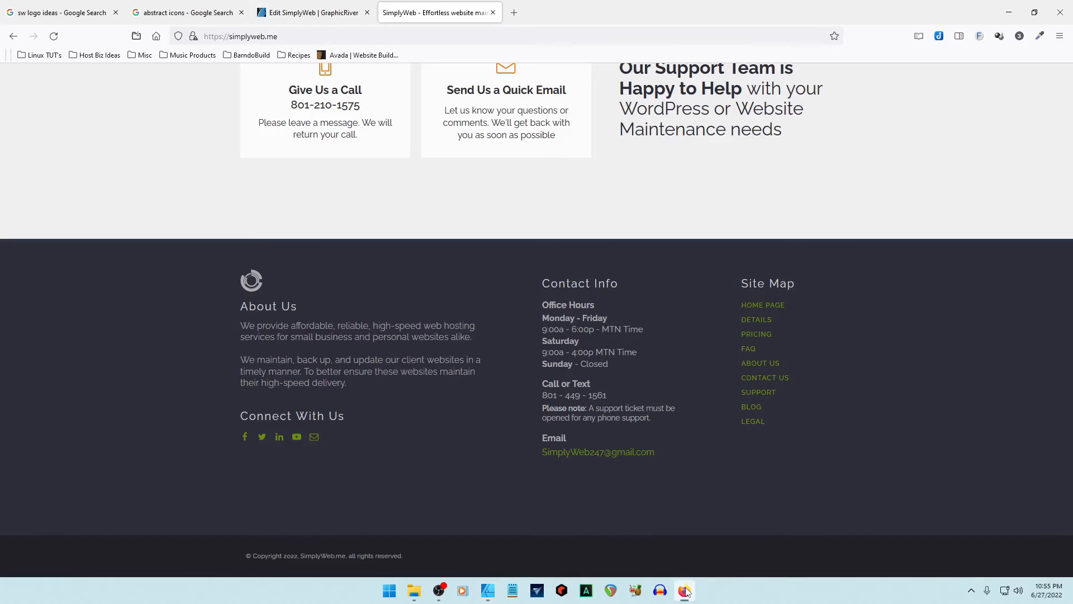
Step: Switch back to the SimplyWeb website in Firefox
left_click(685, 591)
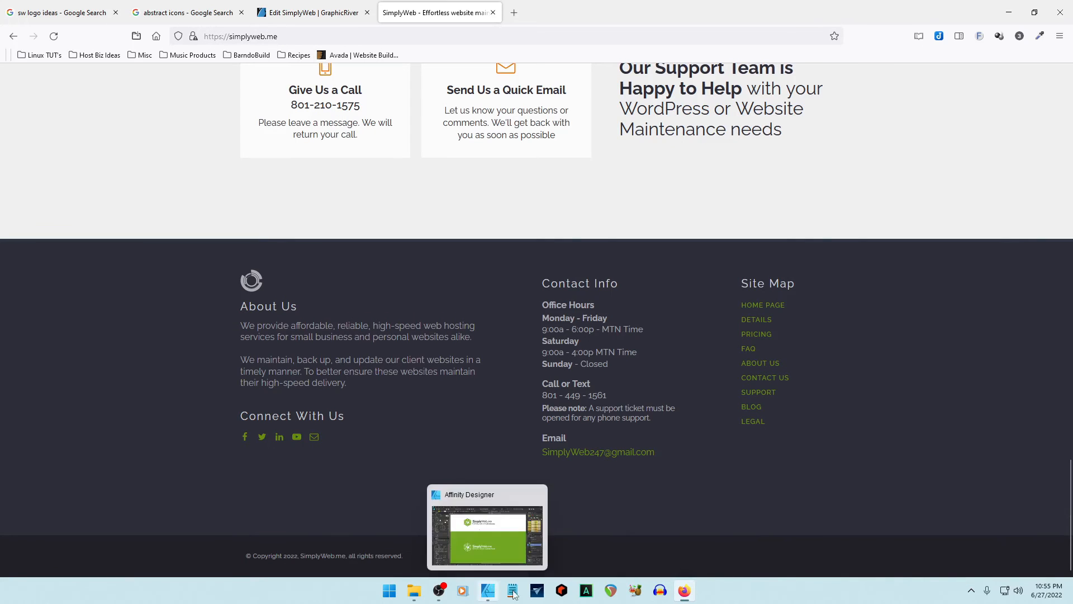
left_click(685, 591)
left_click(684, 590)
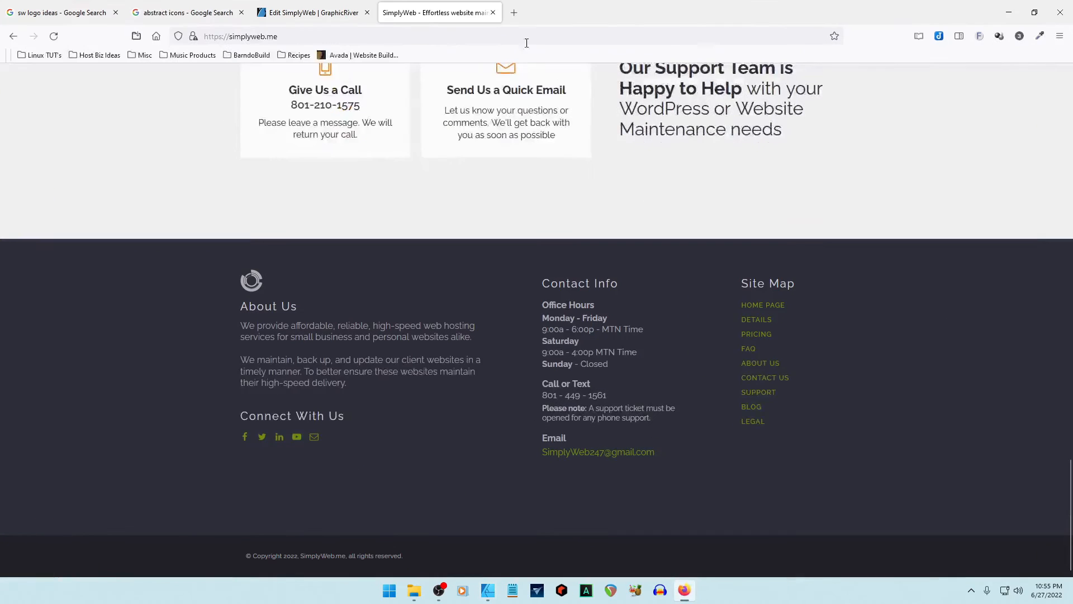
Step: Open Coolors in a new browser tab and bring up the saved SimplyWeb 01 palette from the library
left_click(510, 12)
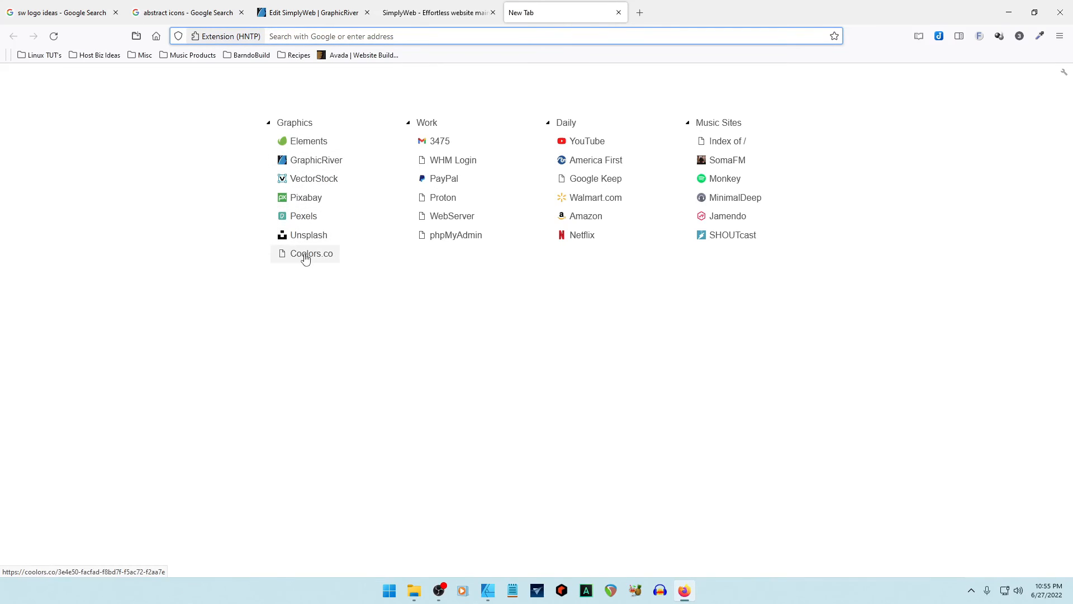
left_click(304, 254)
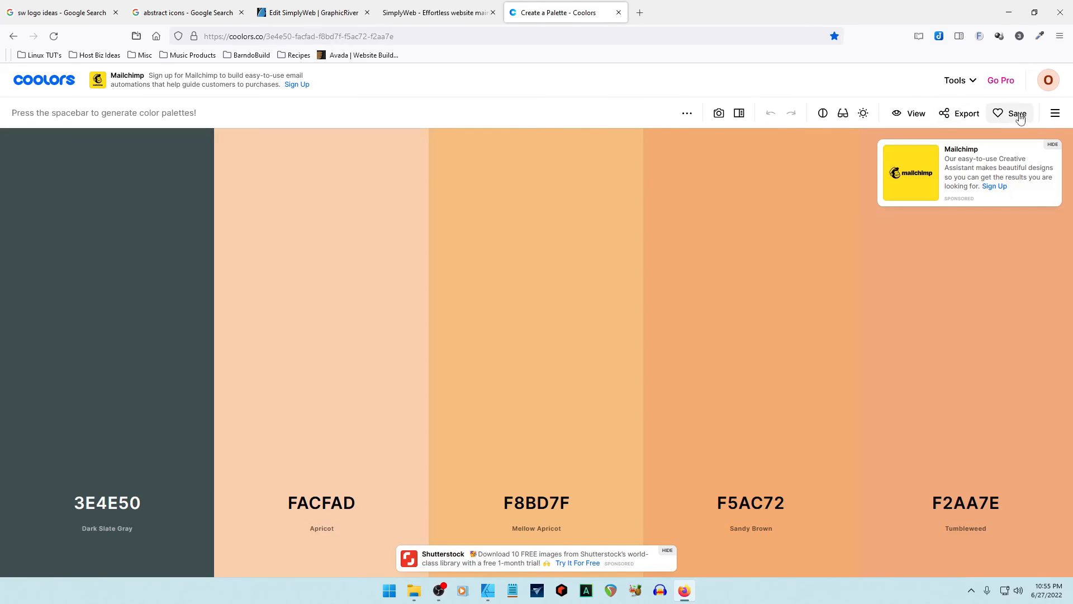
left_click(1056, 113)
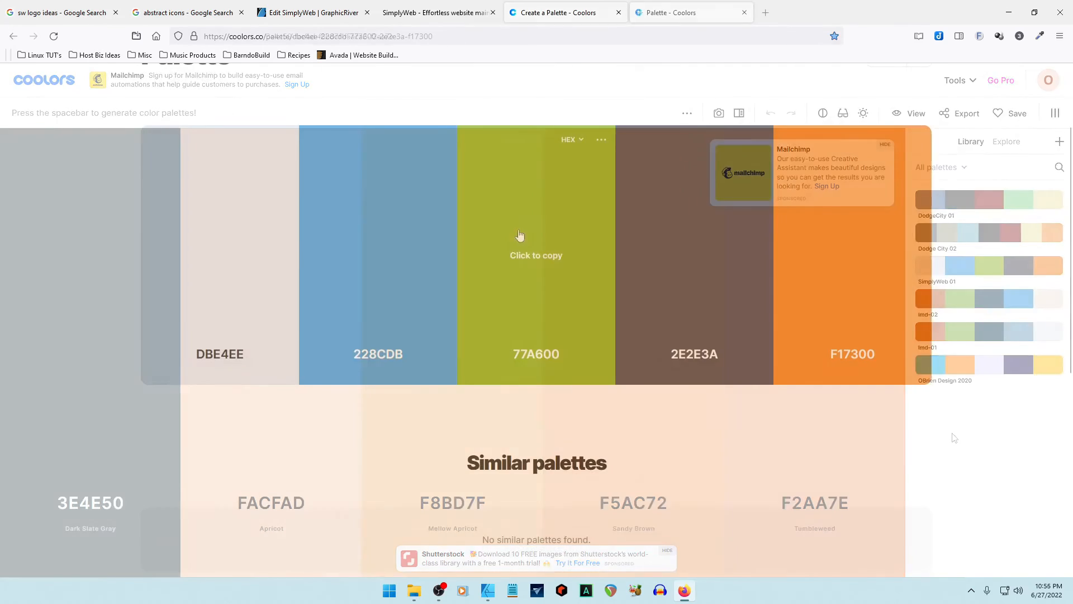
scroll(815, 358, "up", 1)
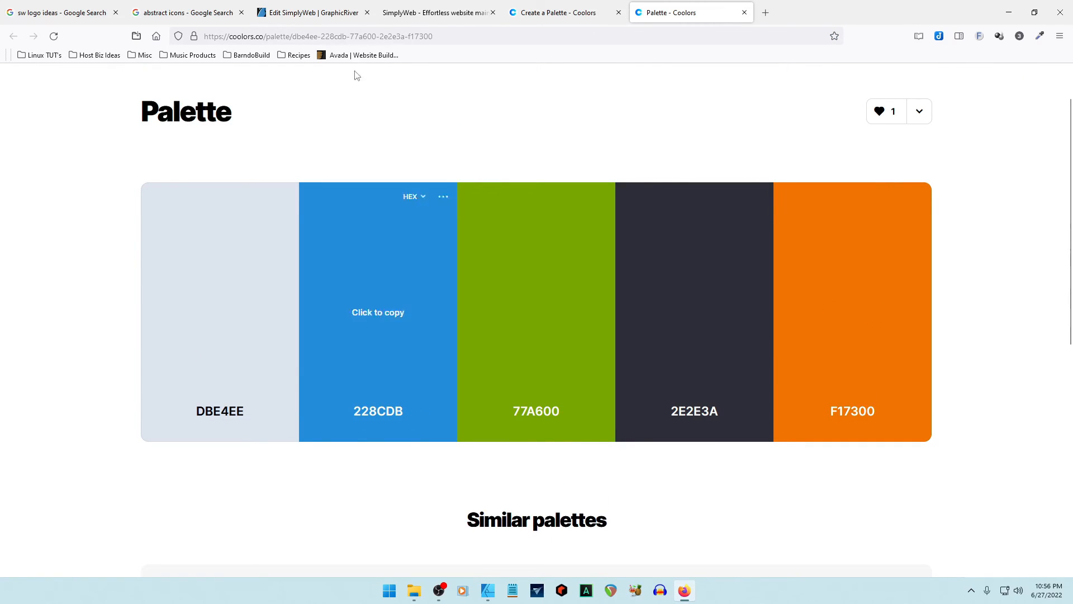
Step: Close the Create a Palette page, split the SimplyWeb site into its own window, and place it side by side with the palette window
left_click(431, 15)
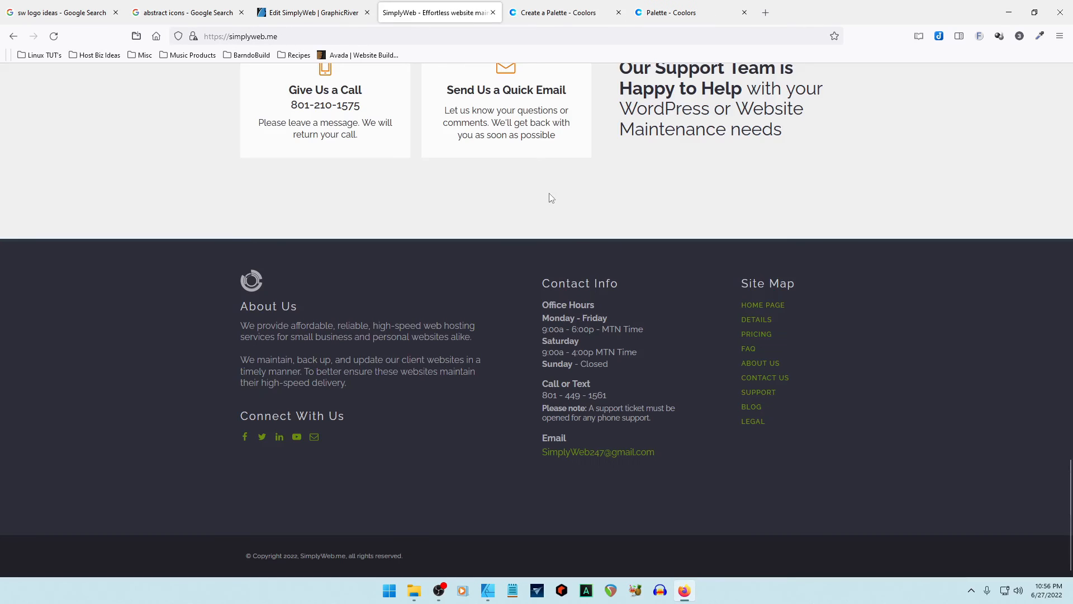
left_click(687, 13)
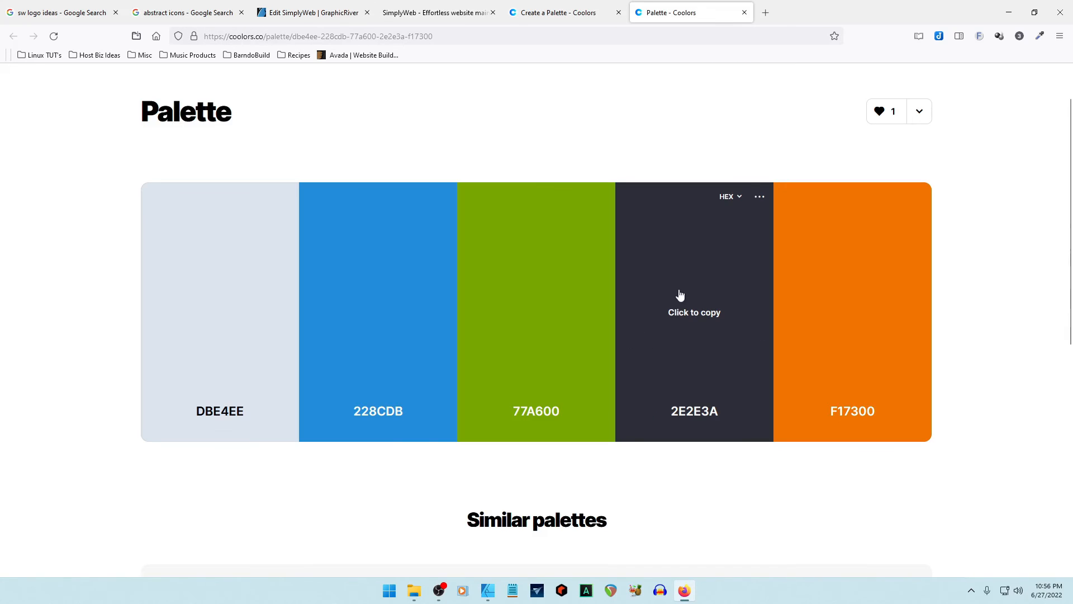
middle_click(525, 11)
left_click(459, 12)
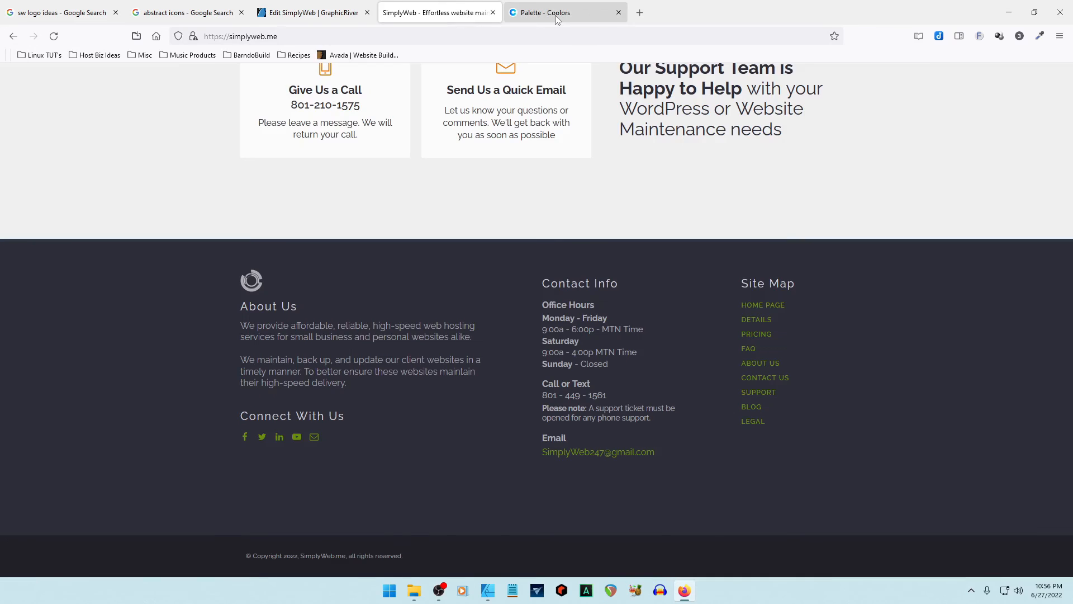
left_click_drag(438, 12, 661, 52)
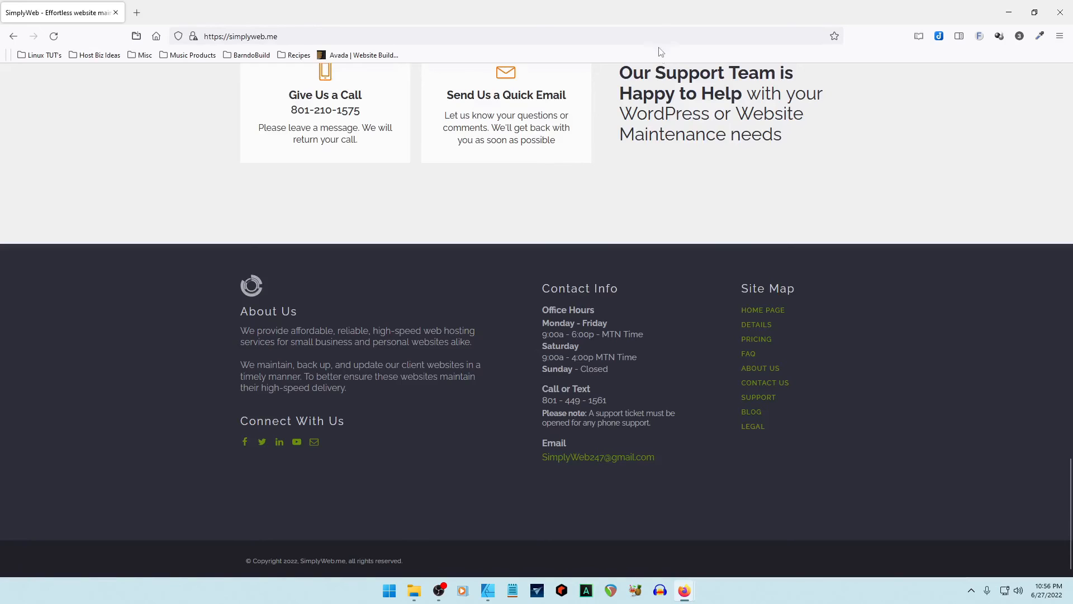
key("super+Right")
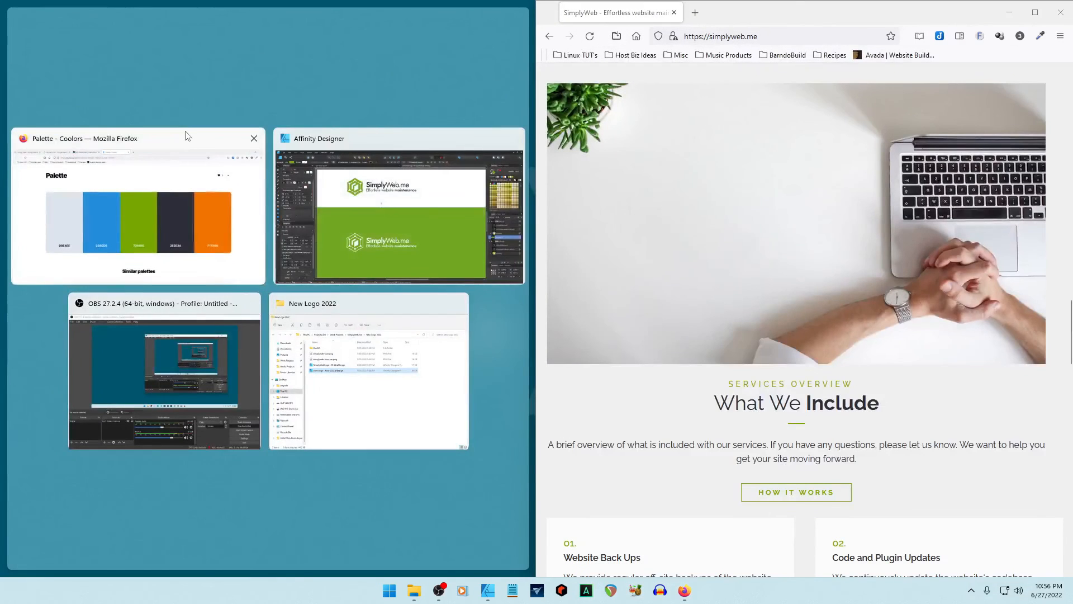
left_click(187, 137)
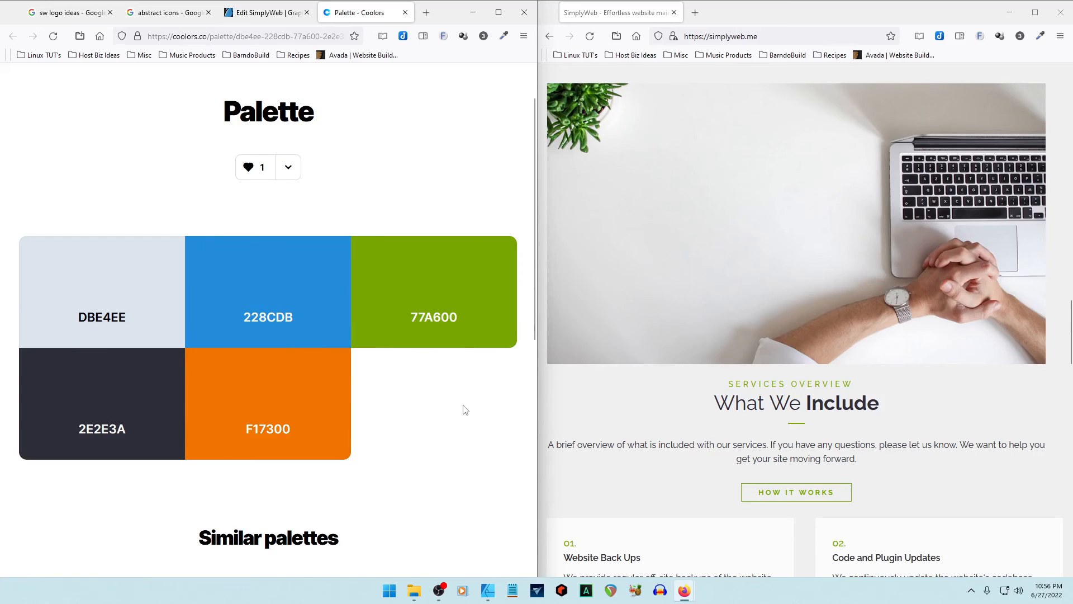
Step: Compare the palette's five colors with the colors used on the SimplyWeb homepage, from the header logo through the content sections to the footer
scroll(698, 331, "up", 15)
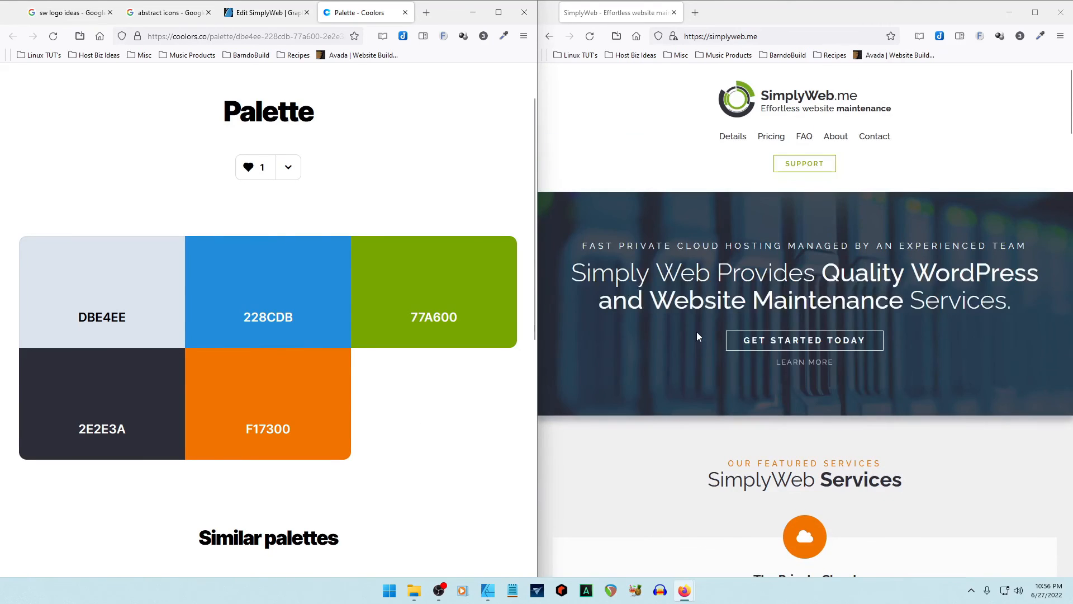
scroll(697, 331, "down", 5)
scroll(696, 337, "down", 6)
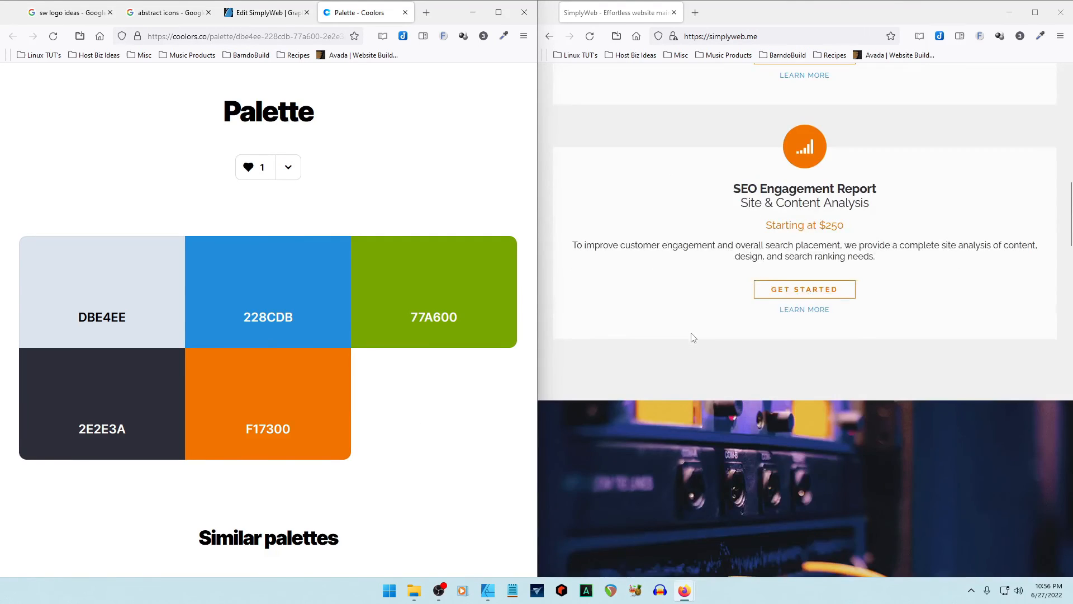
scroll(692, 336, "down", 6)
scroll(690, 333, "down", 7)
scroll(689, 333, "up", 7)
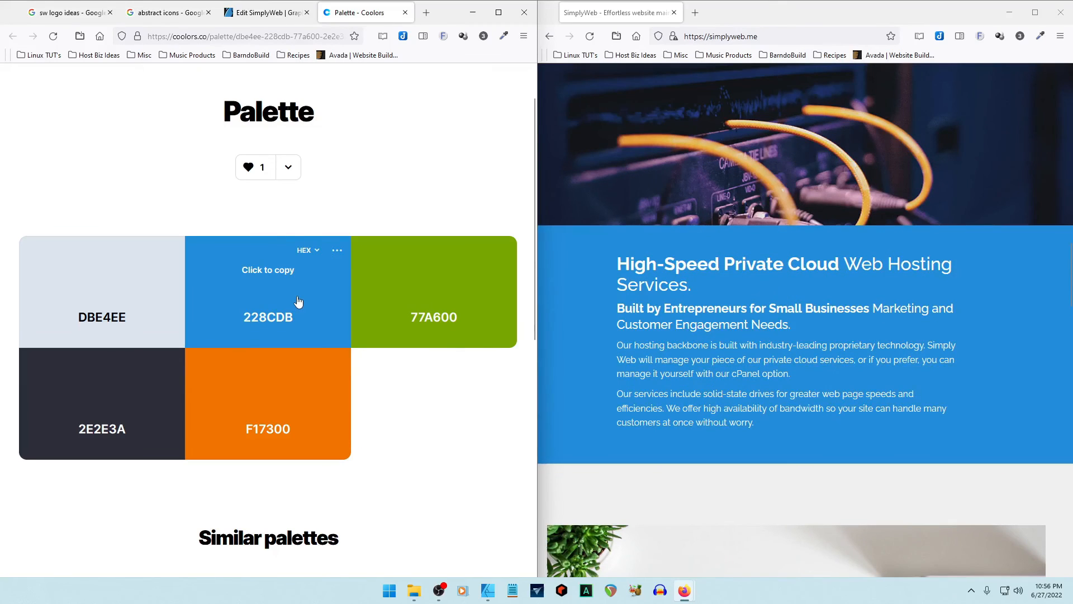
scroll(721, 350, "up", 12)
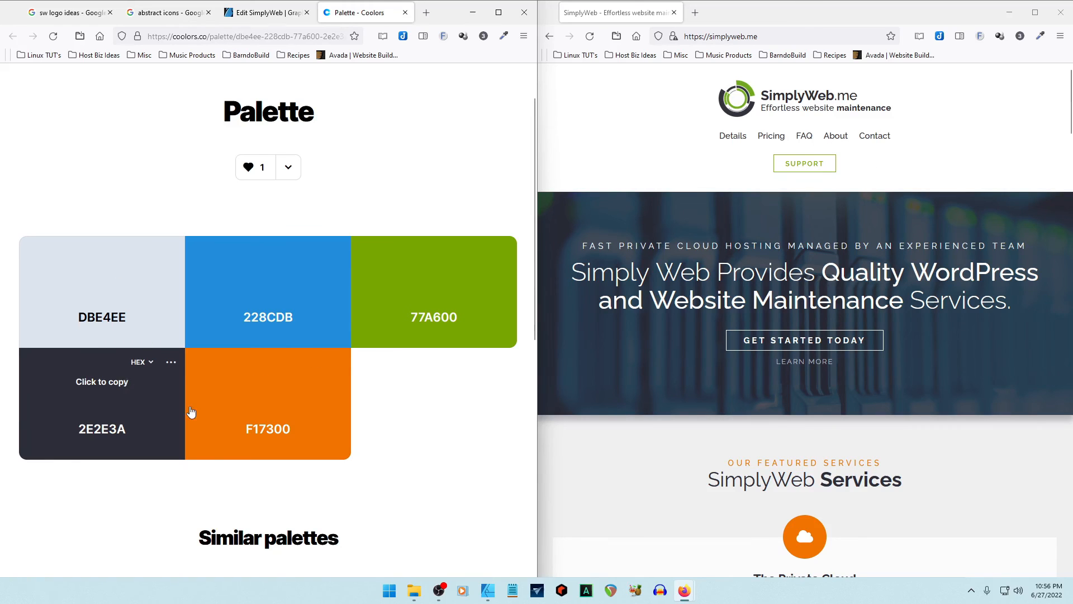
scroll(705, 402, "down", 3)
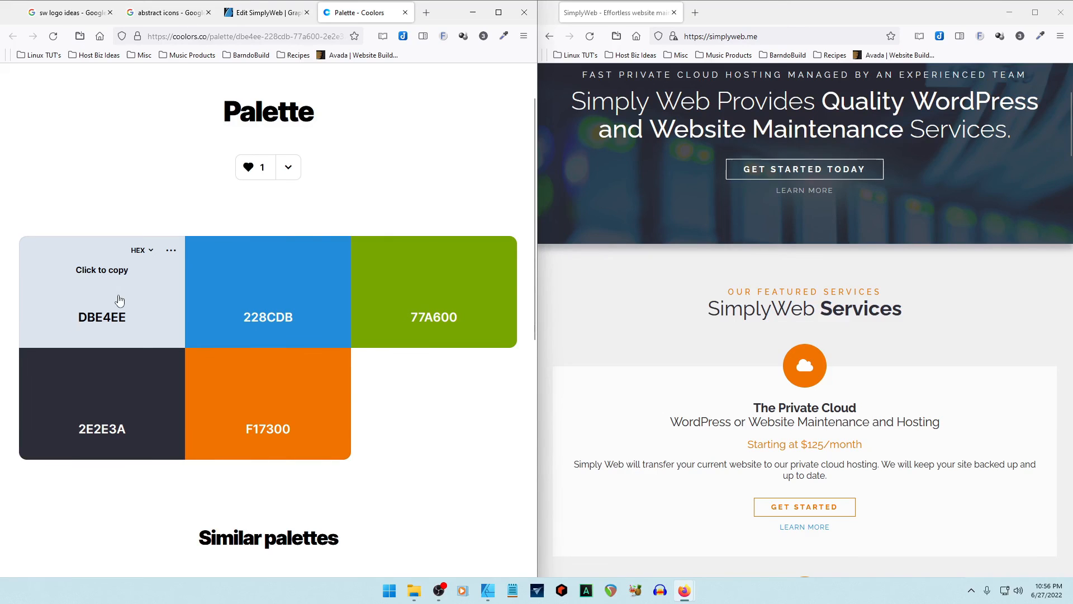
scroll(812, 294, "down", 2)
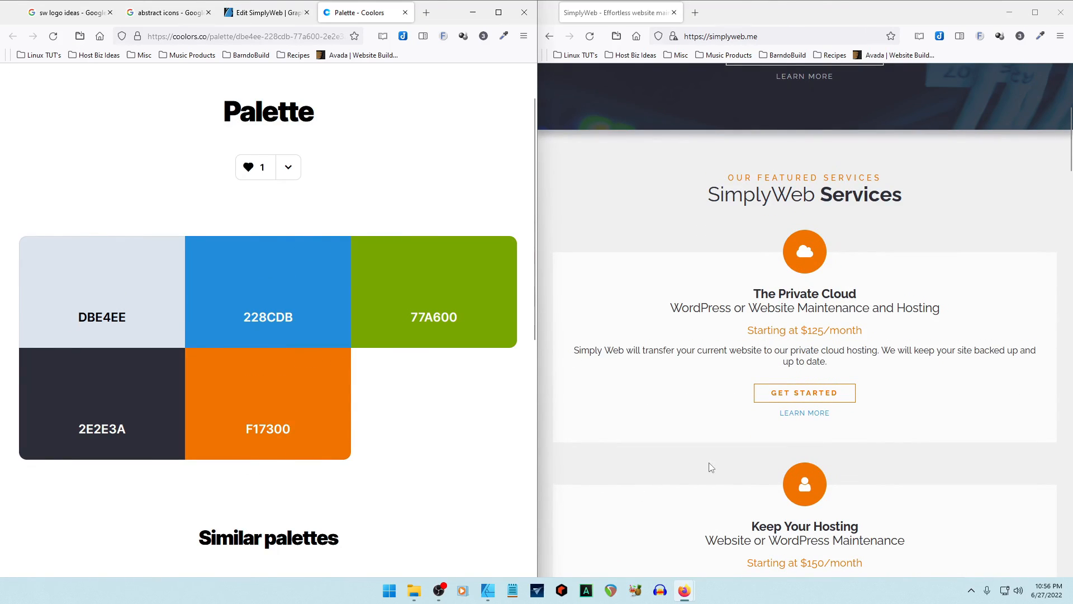
scroll(709, 467, "down", 10)
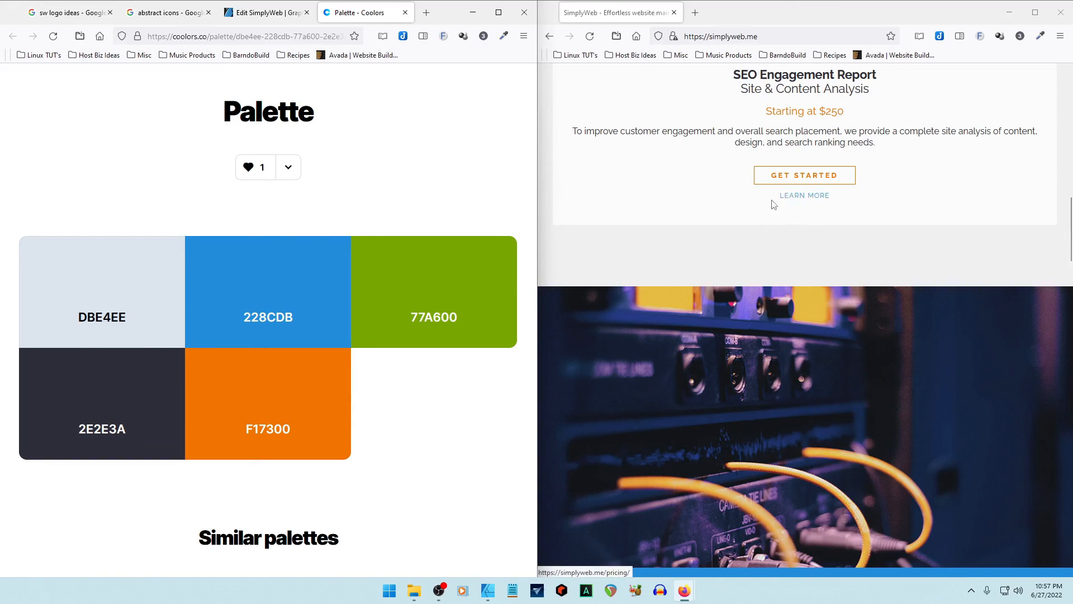
scroll(828, 343, "down", 1)
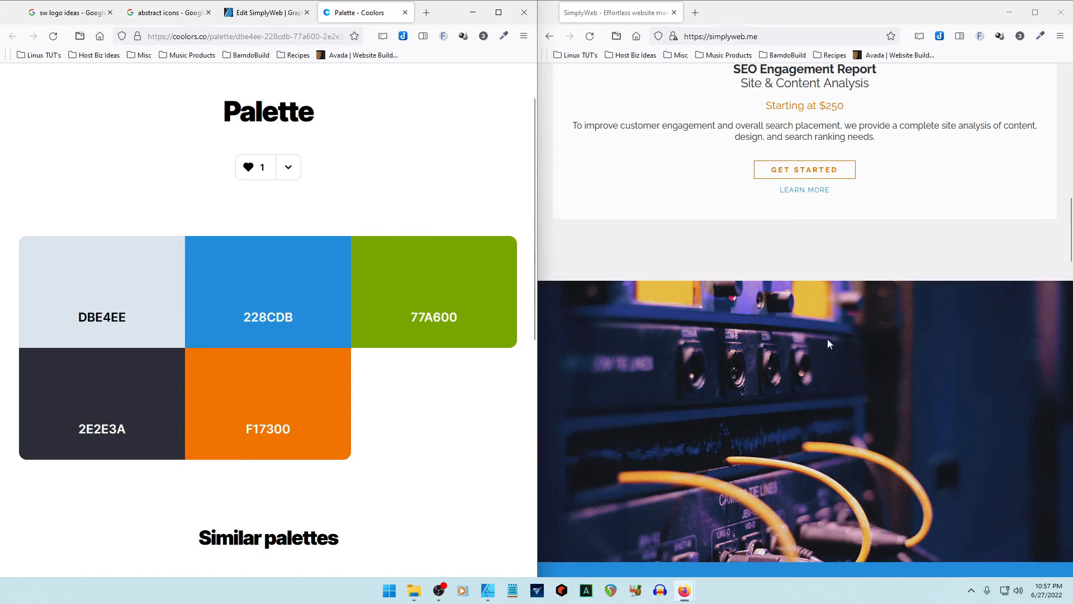
scroll(828, 343, "down", 20)
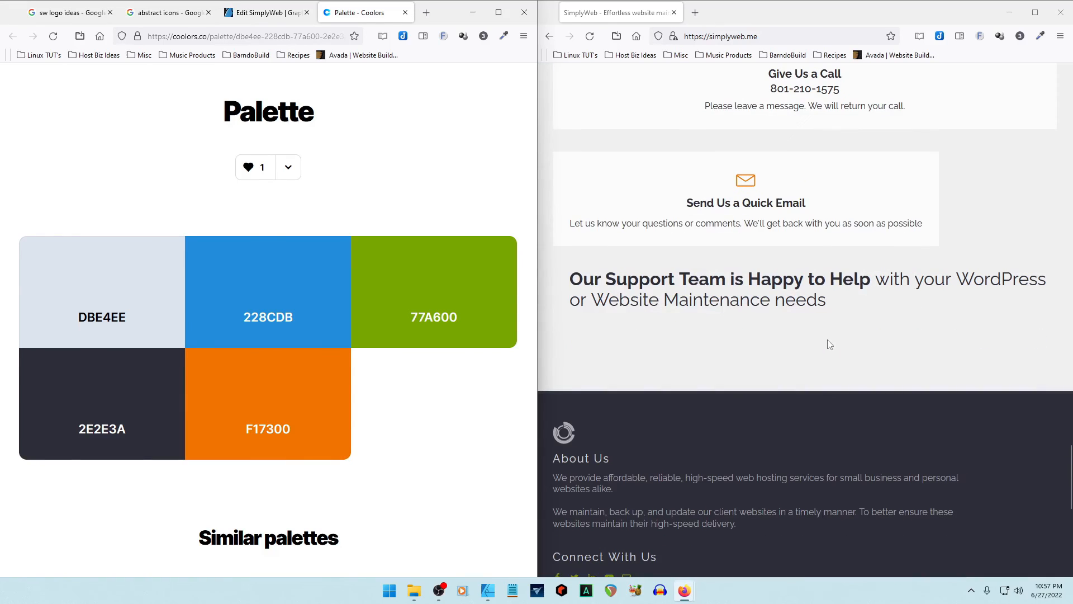
scroll(828, 344, "down", 7)
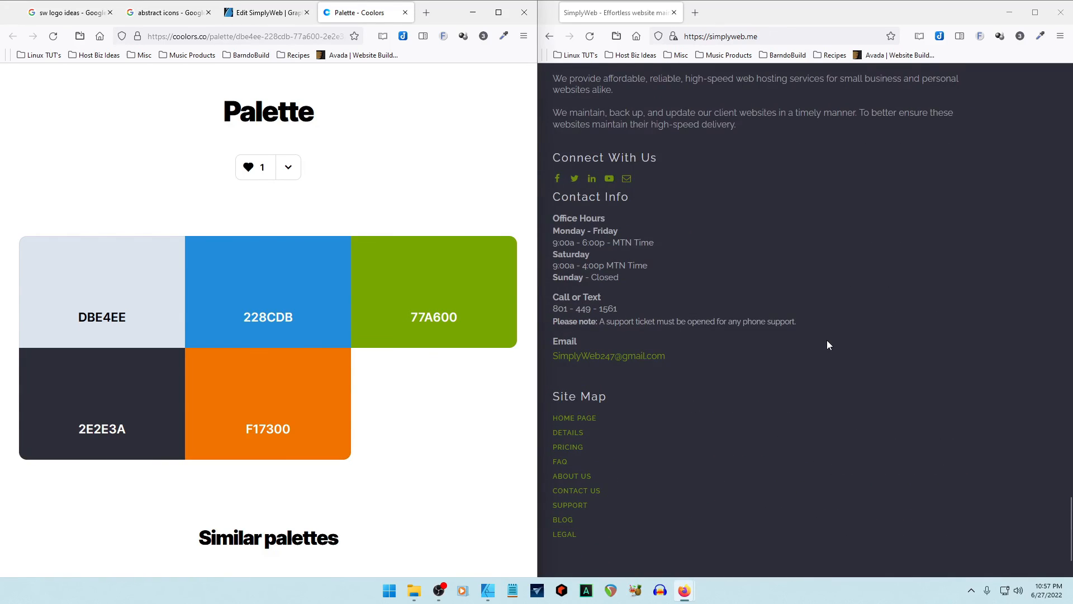
scroll(828, 343, "up", 4)
scroll(828, 343, "down", 2)
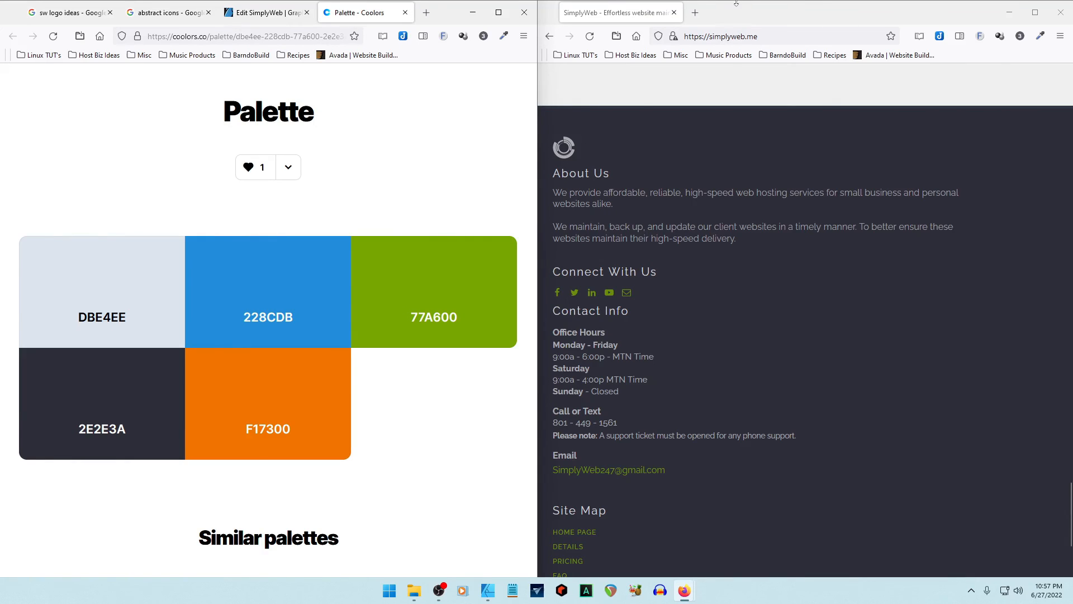
Step: Switch to Affinity Designer and shrink the green rectangle from both its upper and lower edges to about 1.7 in high around the white logo
key("alt+Tab")
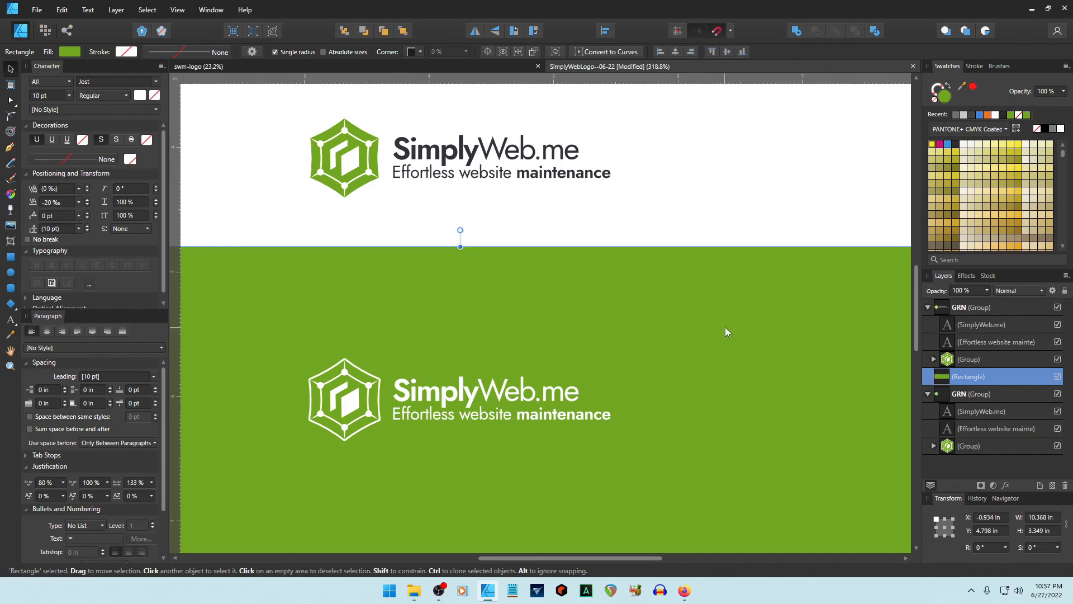
left_click(779, 173)
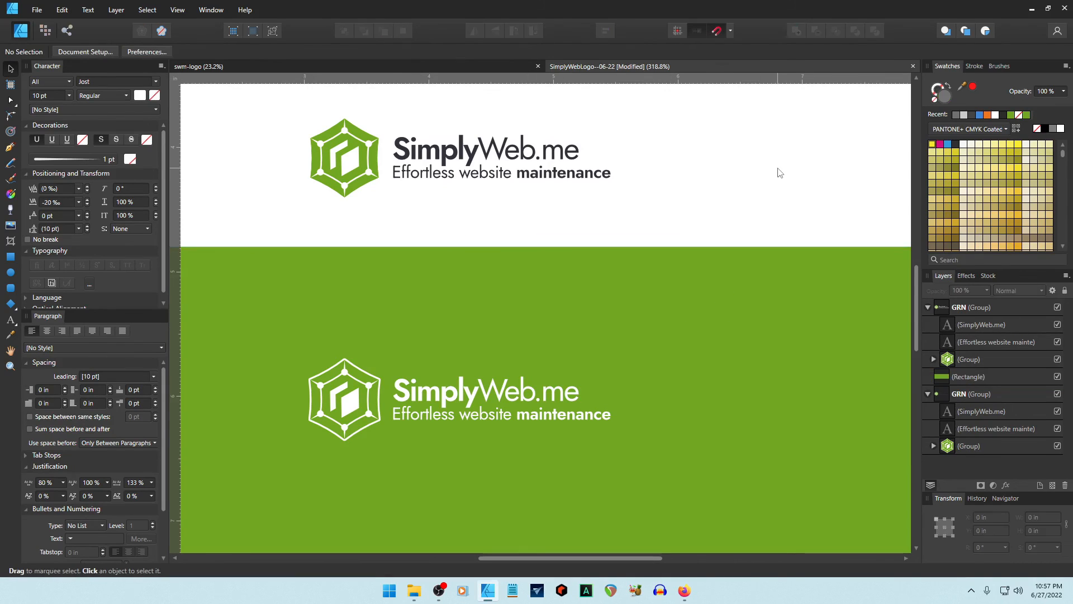
scroll(774, 181, "up", 3)
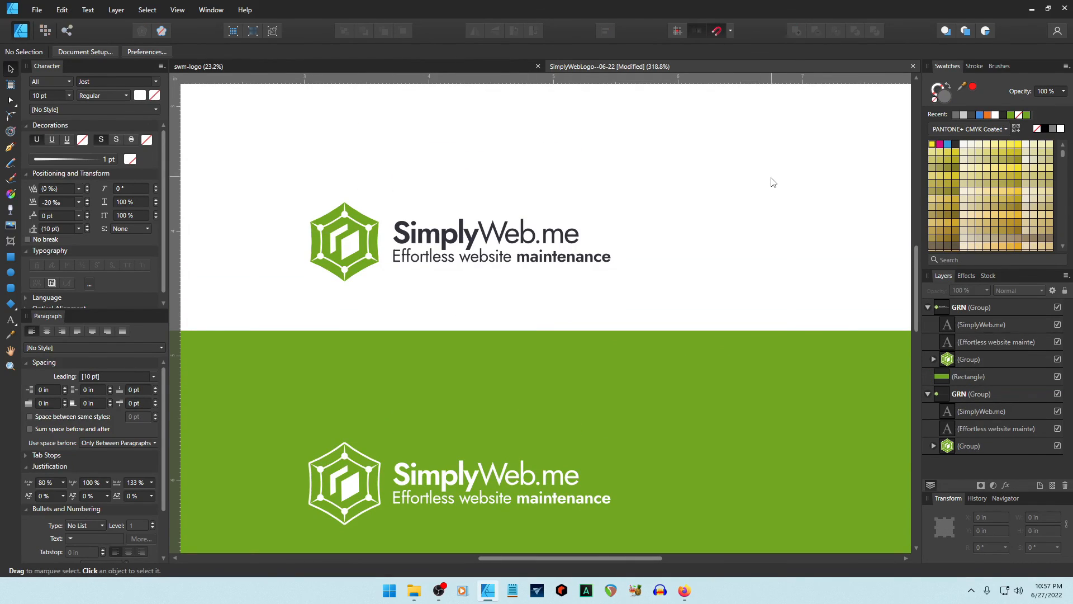
left_click(619, 369)
left_click_drag(461, 330, 461, 371)
scroll(659, 276, "down", 3)
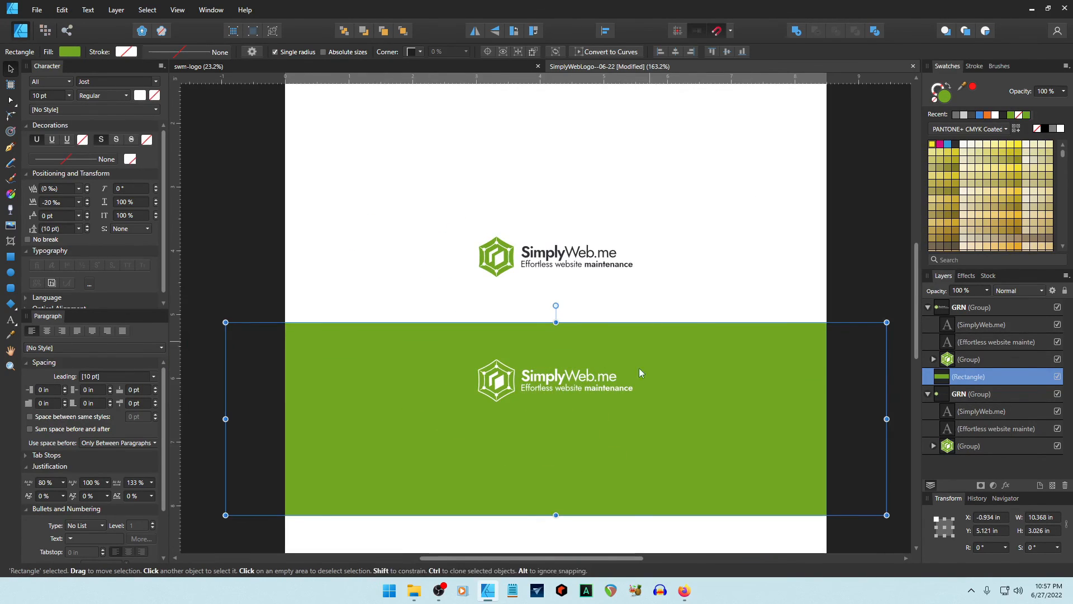
left_click_drag(556, 514, 557, 430)
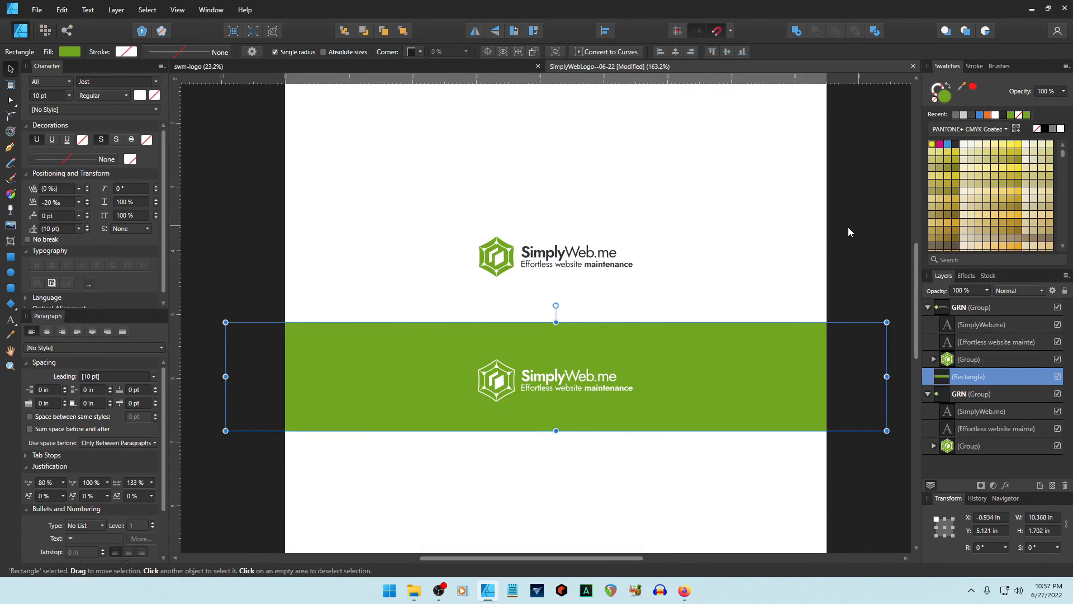